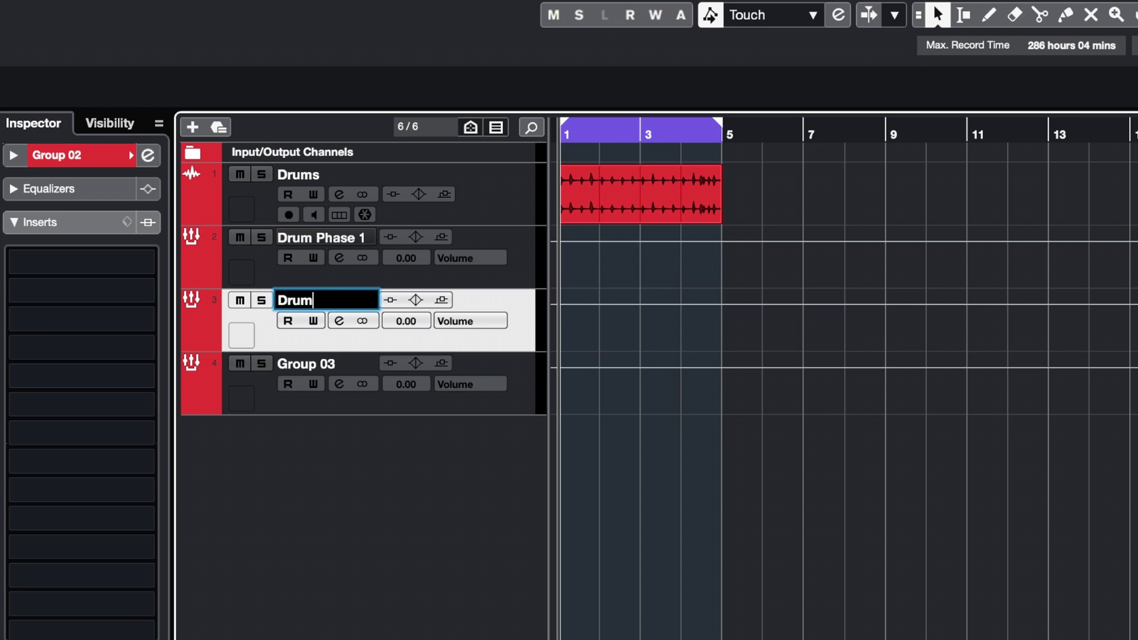
Name the second group track Drum Phase 2 and rename Group 03 as Transients
key("Return")
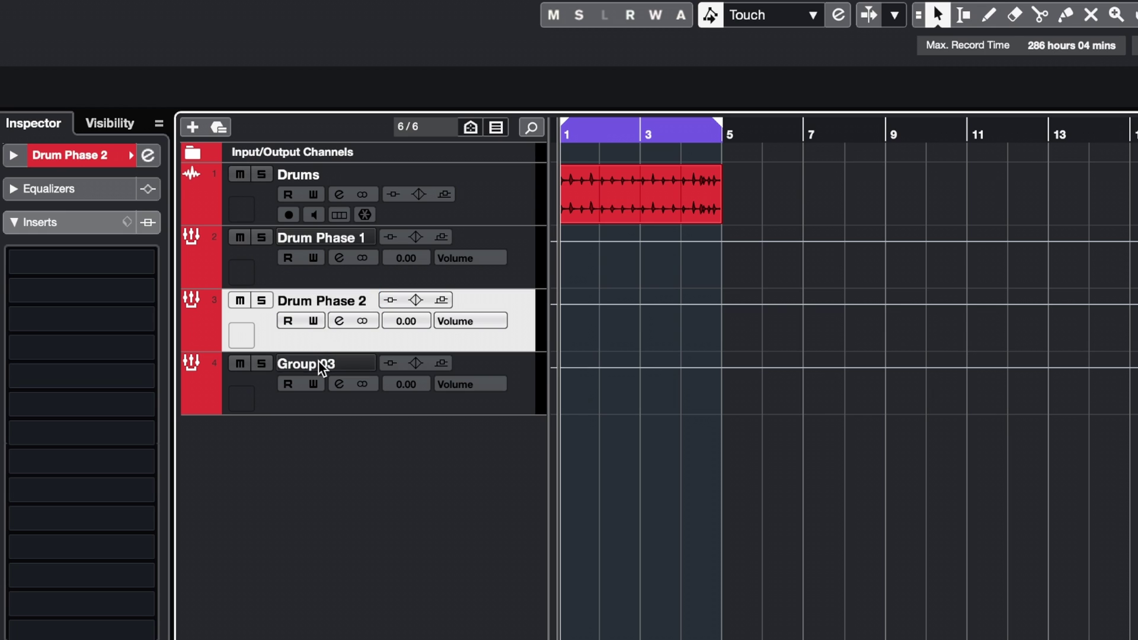
double_click(318, 360)
type("Transients")
key("Return")
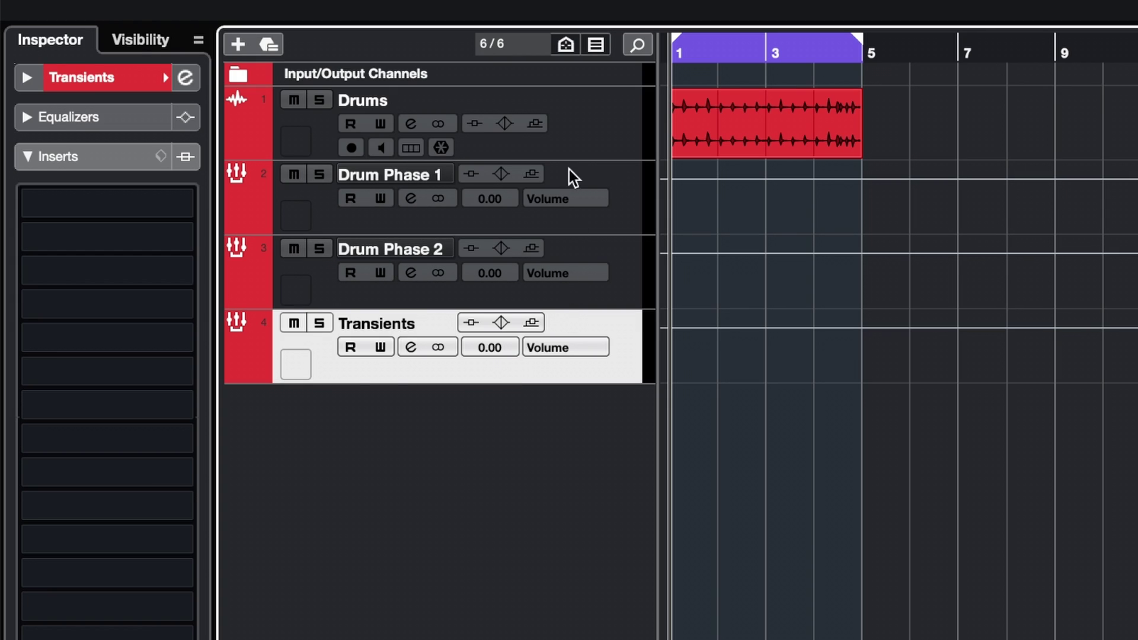
Add sends from the Drums track to Drum Phase 1 and Drum Phase 2, and activate both sends
left_click(595, 120)
left_click(102, 282)
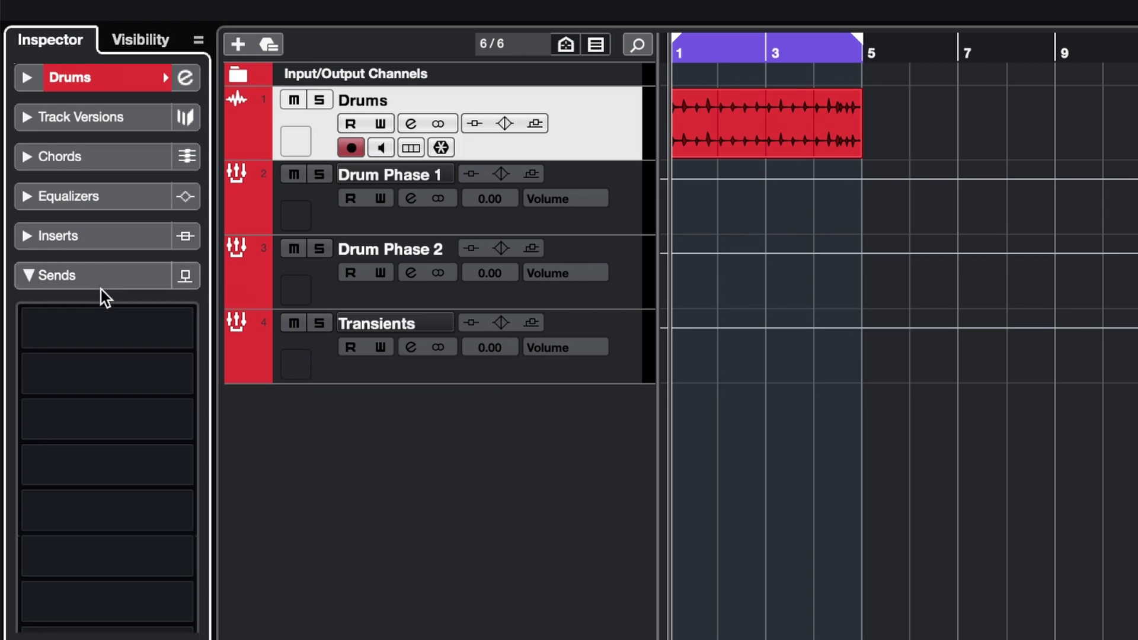
left_click(90, 328)
left_click(122, 448)
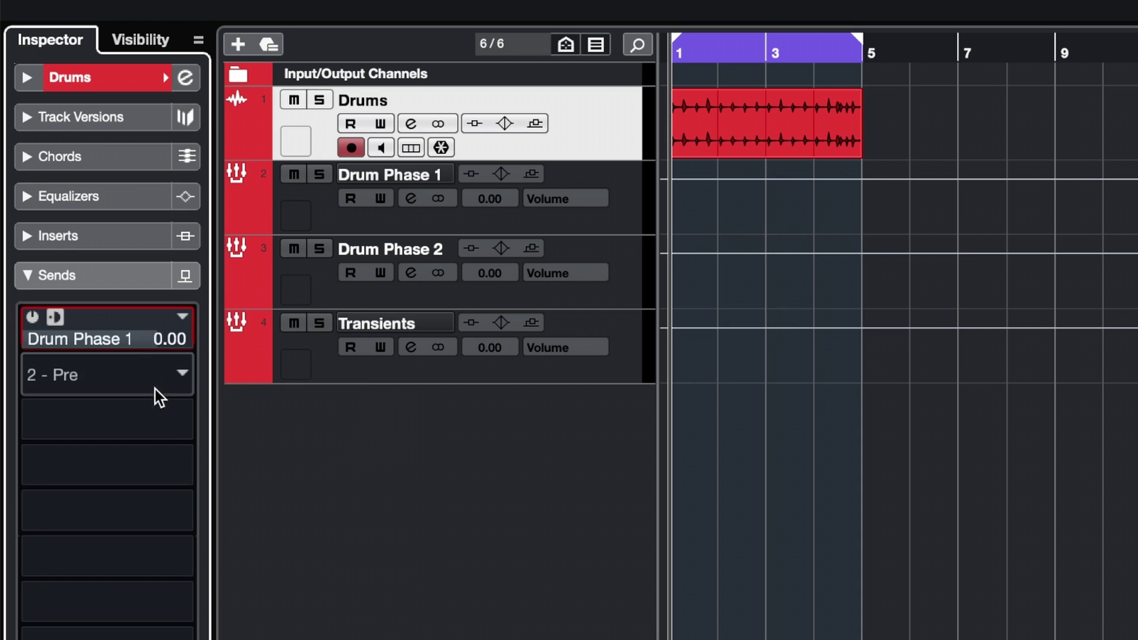
left_click(143, 376)
left_click(149, 515)
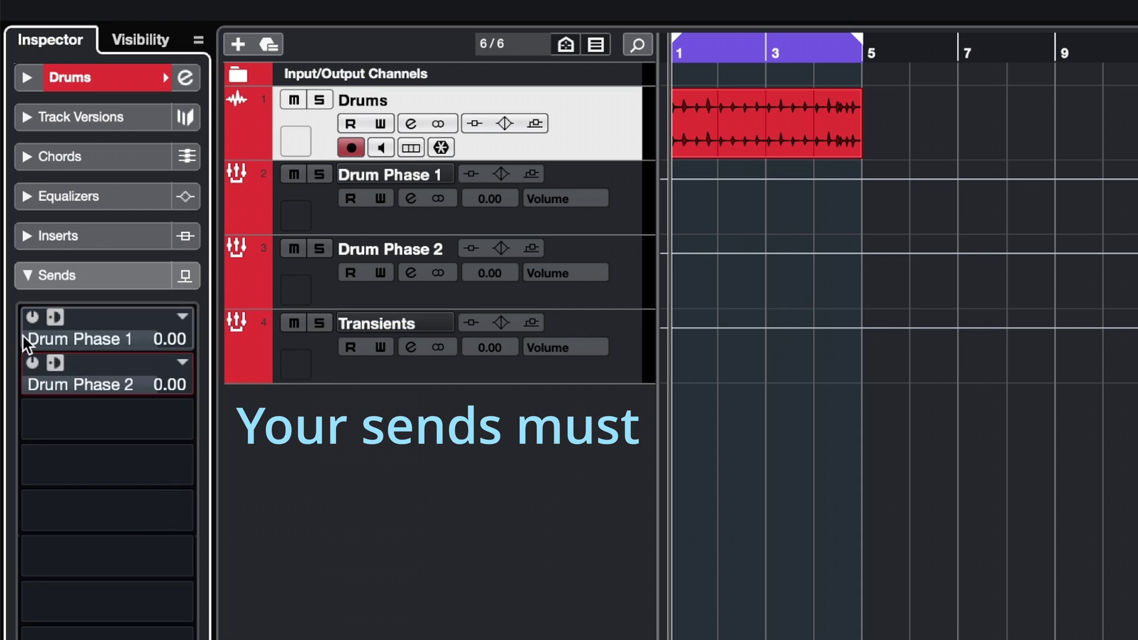
left_click(27, 359)
left_click(30, 321)
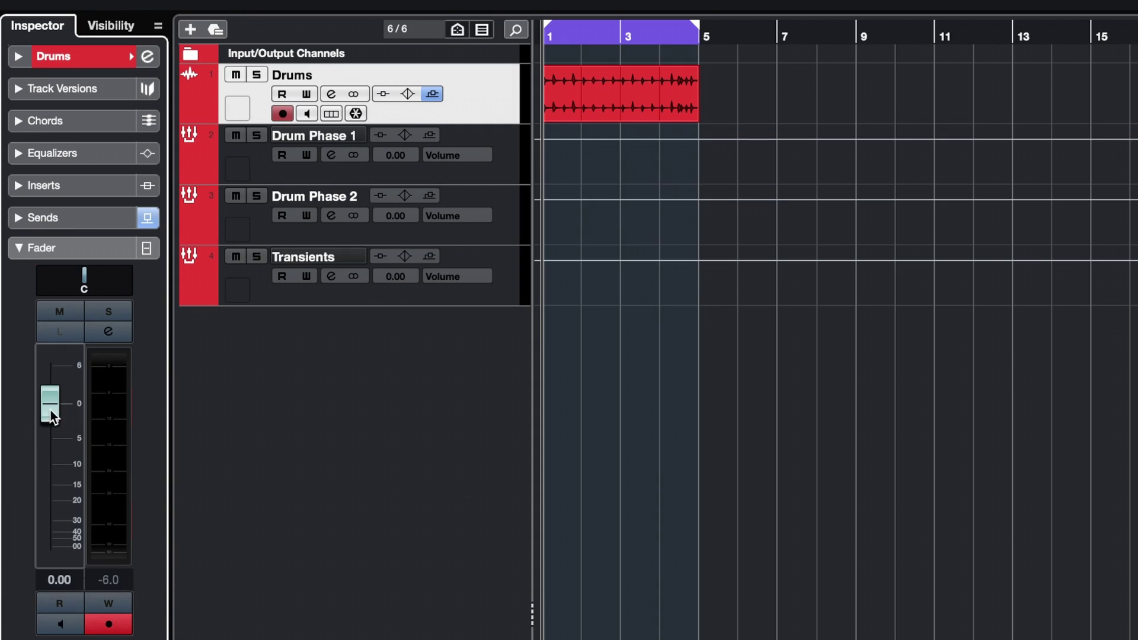
Pull the Drums track's volume fader down to -oo and play the loop through the two group tracks
left_click_drag(50, 410, 51, 618)
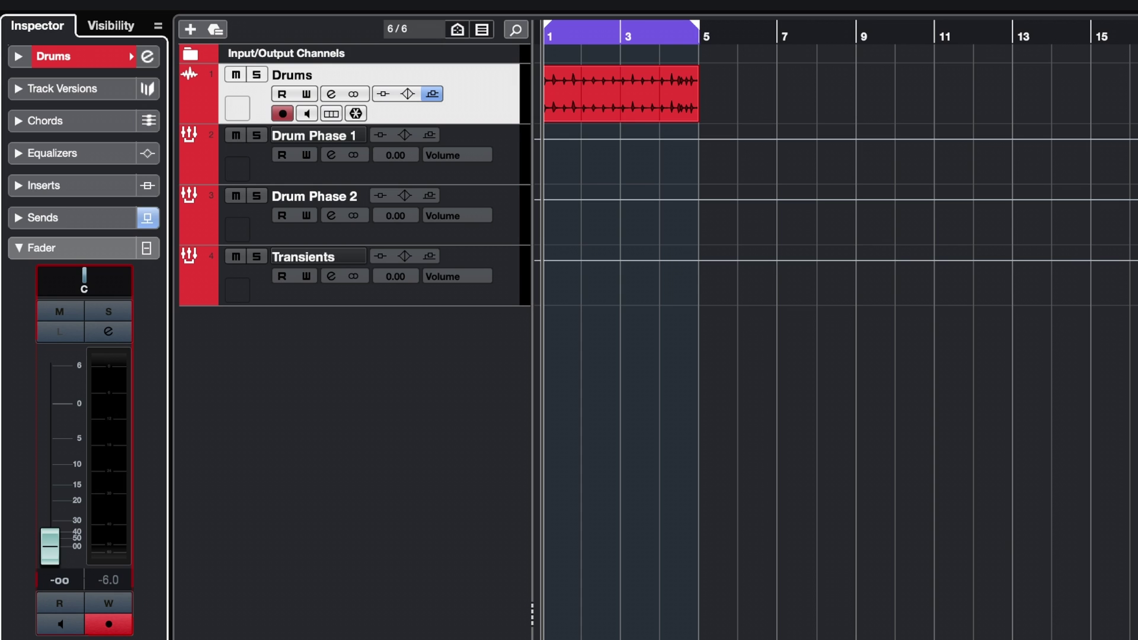
key("space")
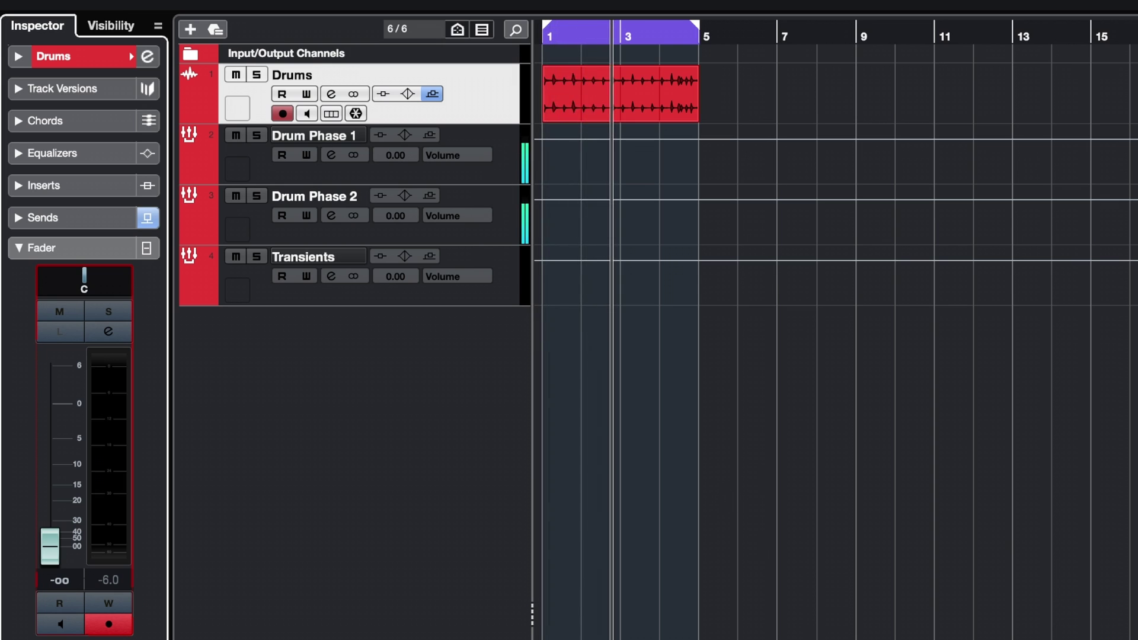
Invert the phase of the Drum Phase 1 channel to 180° in its channel settings and play the loop
left_click(498, 176)
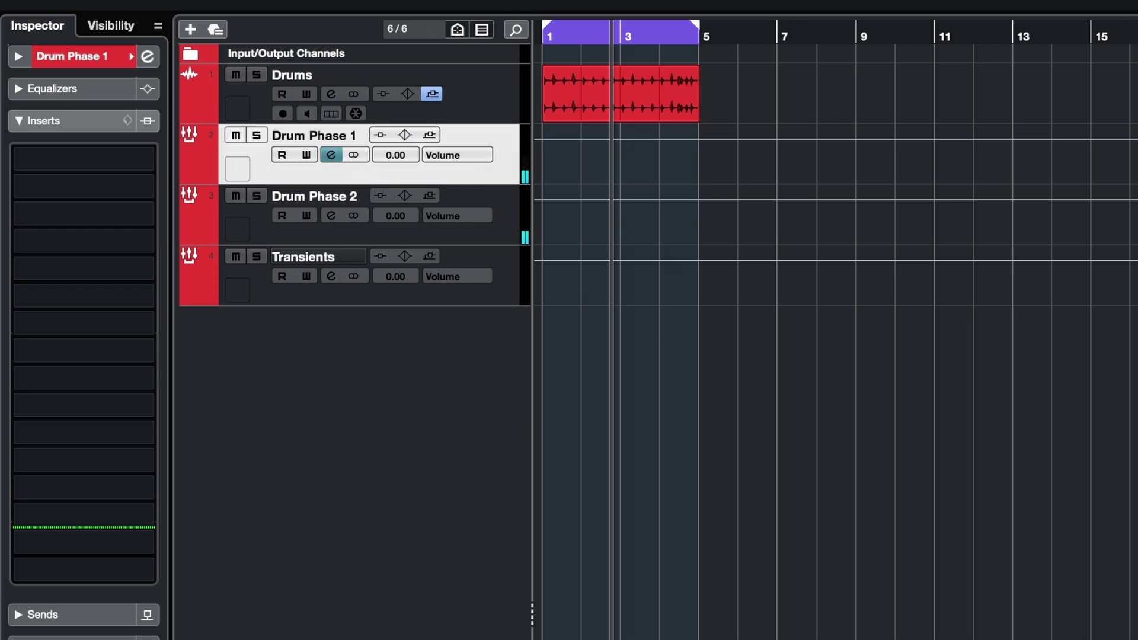
left_click(331, 154)
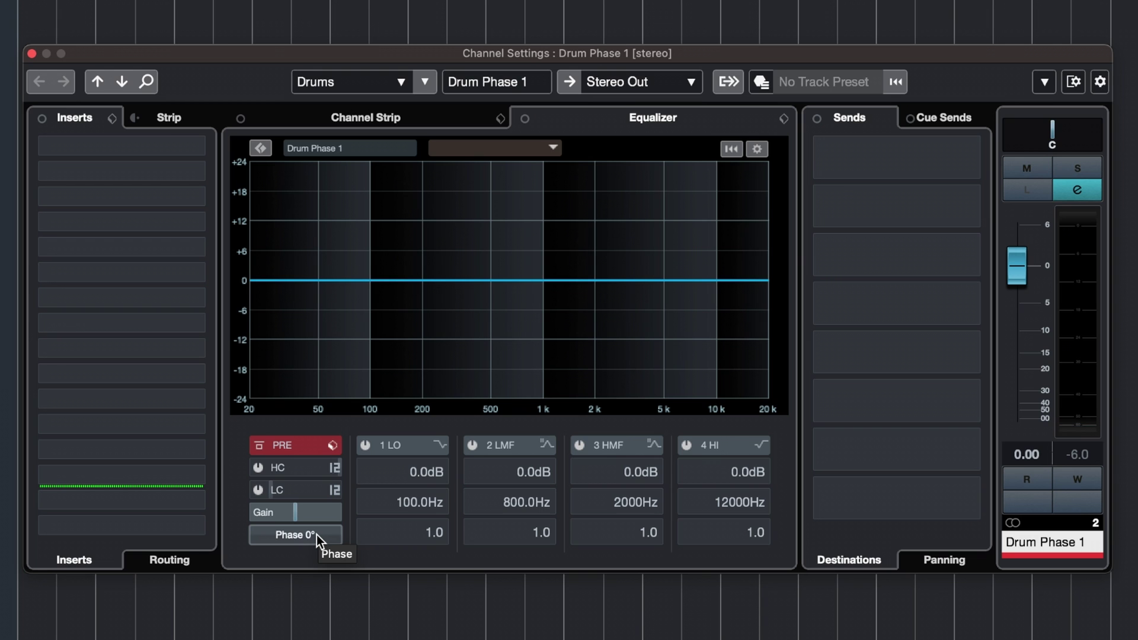
left_click(317, 535)
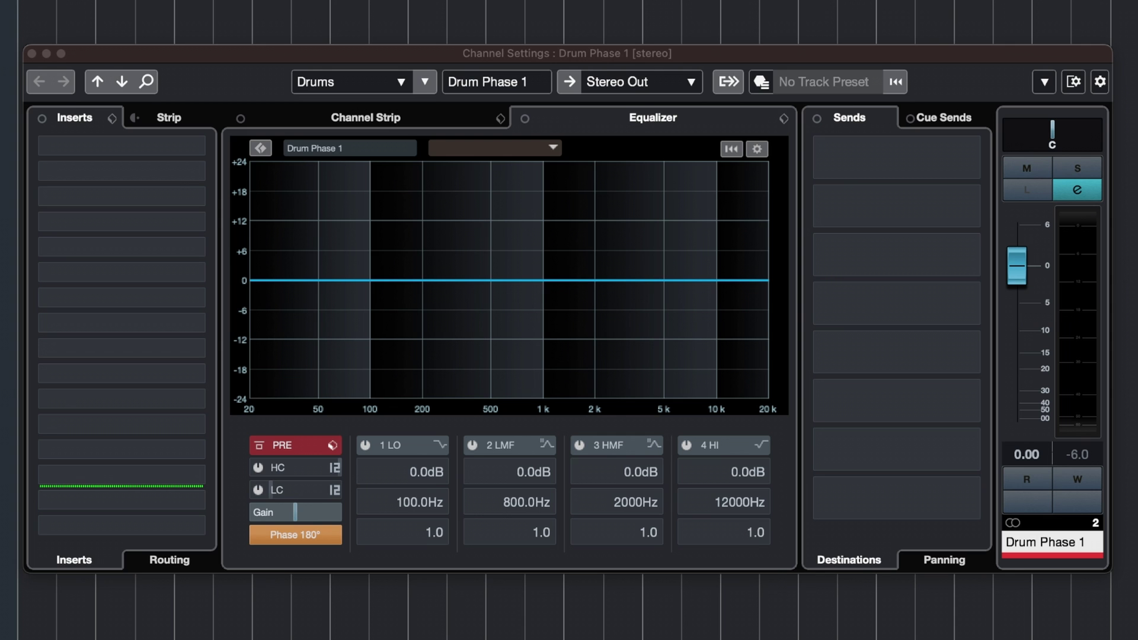
key("space")
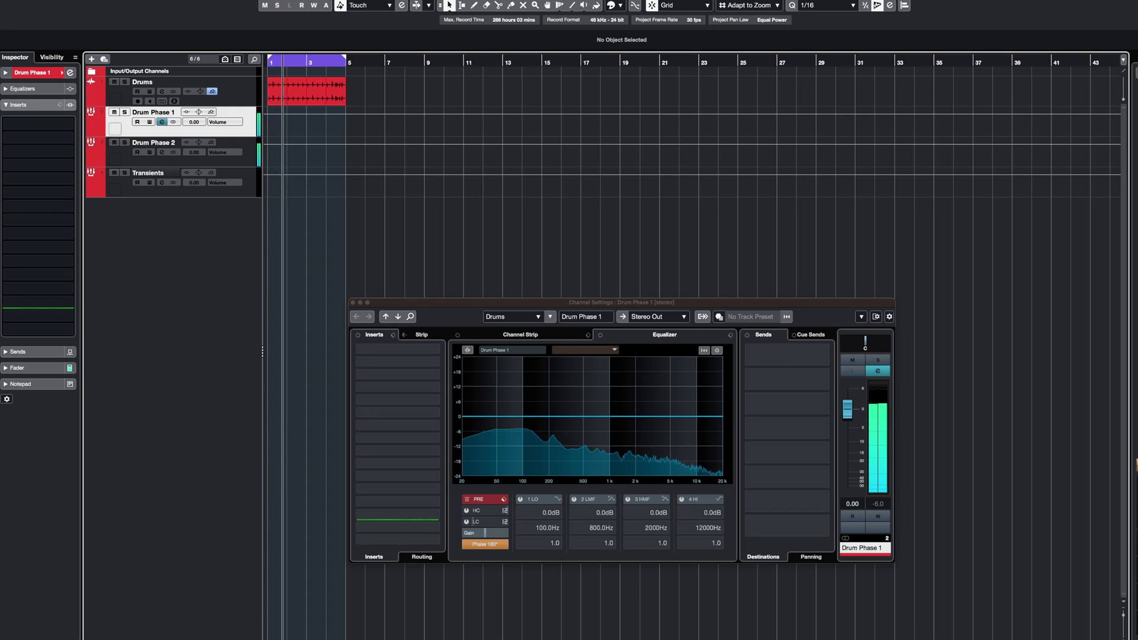
Select the Drum Phase 1 and Drum Phase 2 tracks together and enable Q-Link in the MixConsole
key("Down")
key("Down")
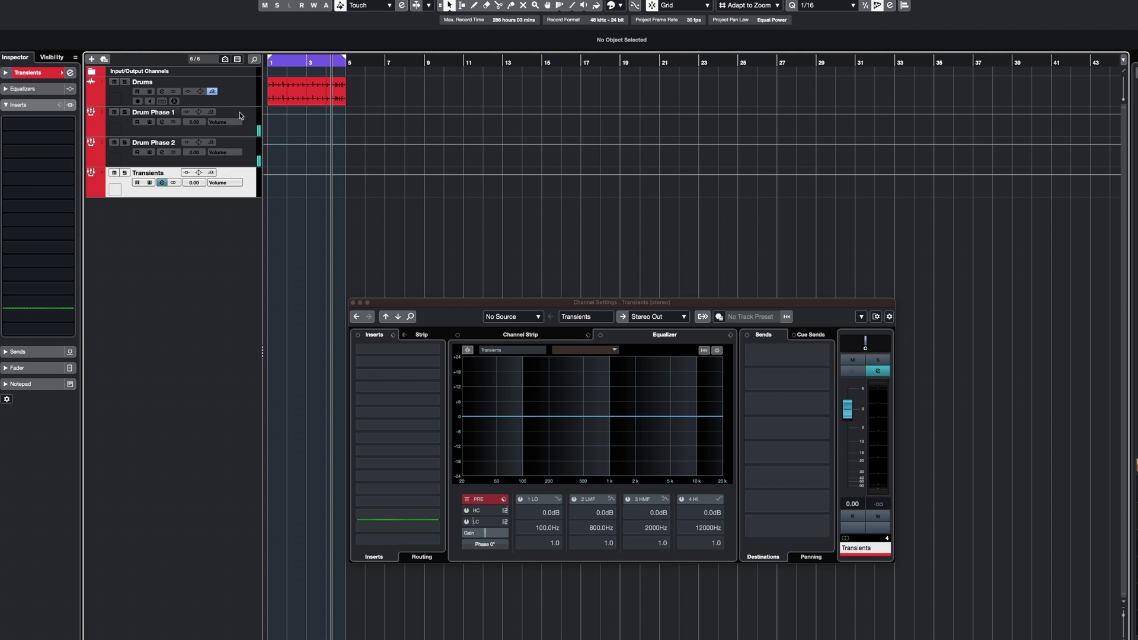
left_click(240, 114)
left_click(249, 149, "shift")
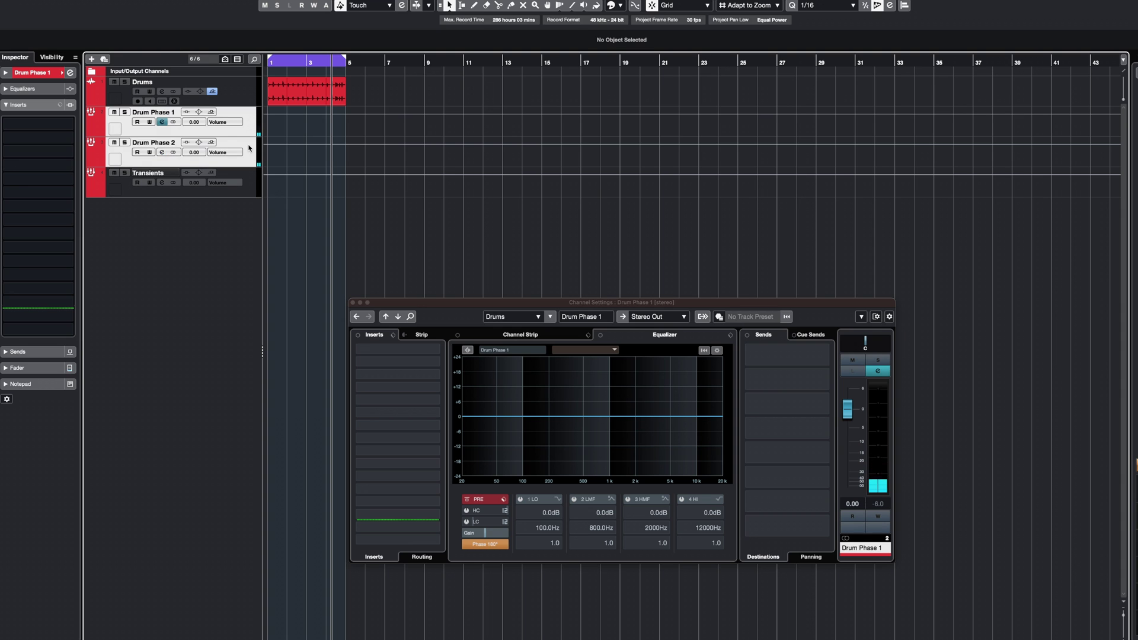
left_click(35, 71)
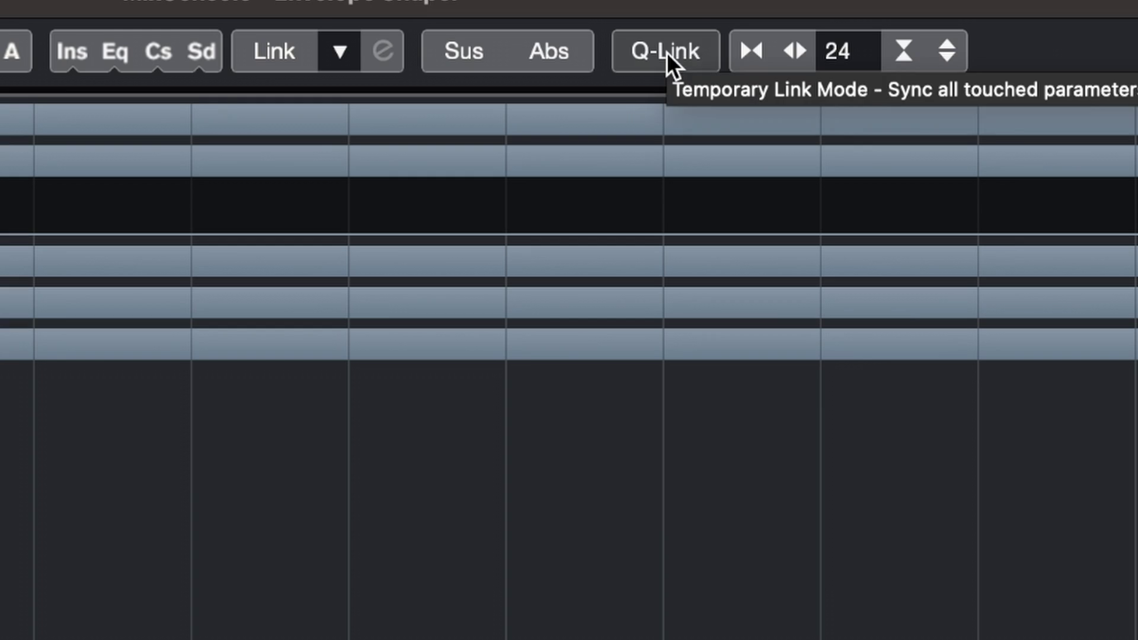
left_click(677, 17)
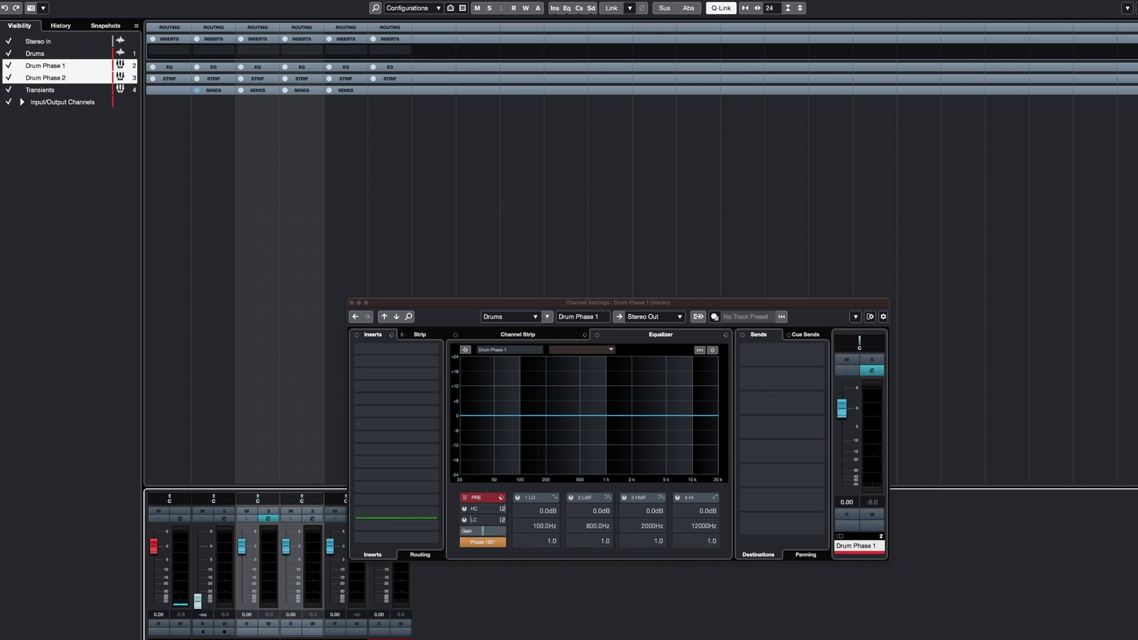
key("F3")
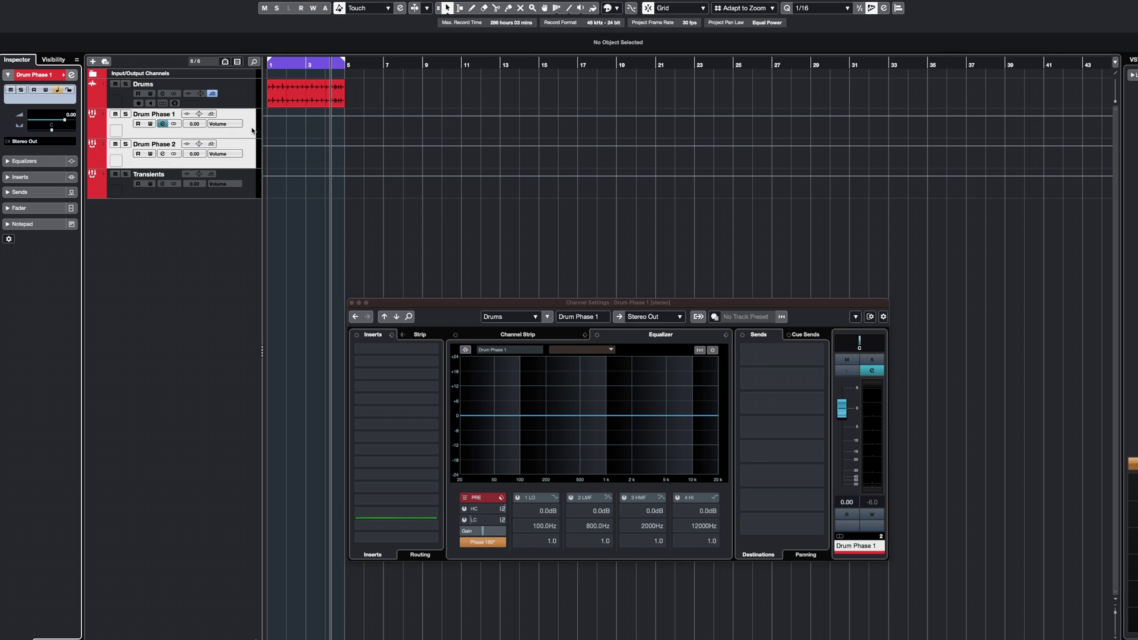
Route the output of both Drum Phase tracks to the Transients group and check each group's output routing
left_click(35, 140)
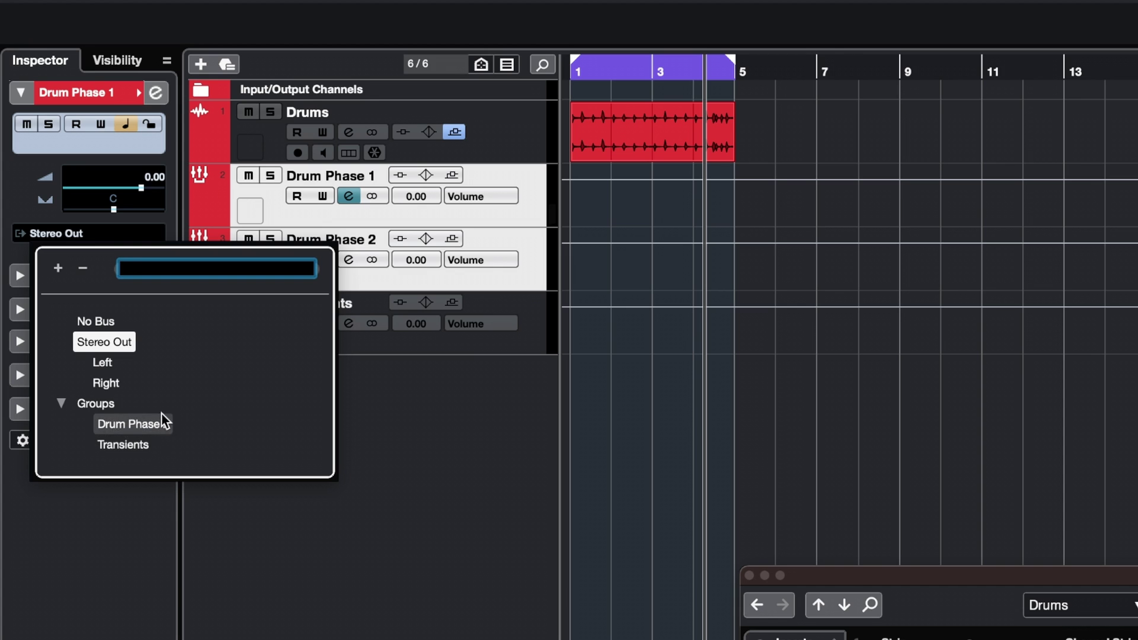
left_click(150, 444)
left_click(525, 283)
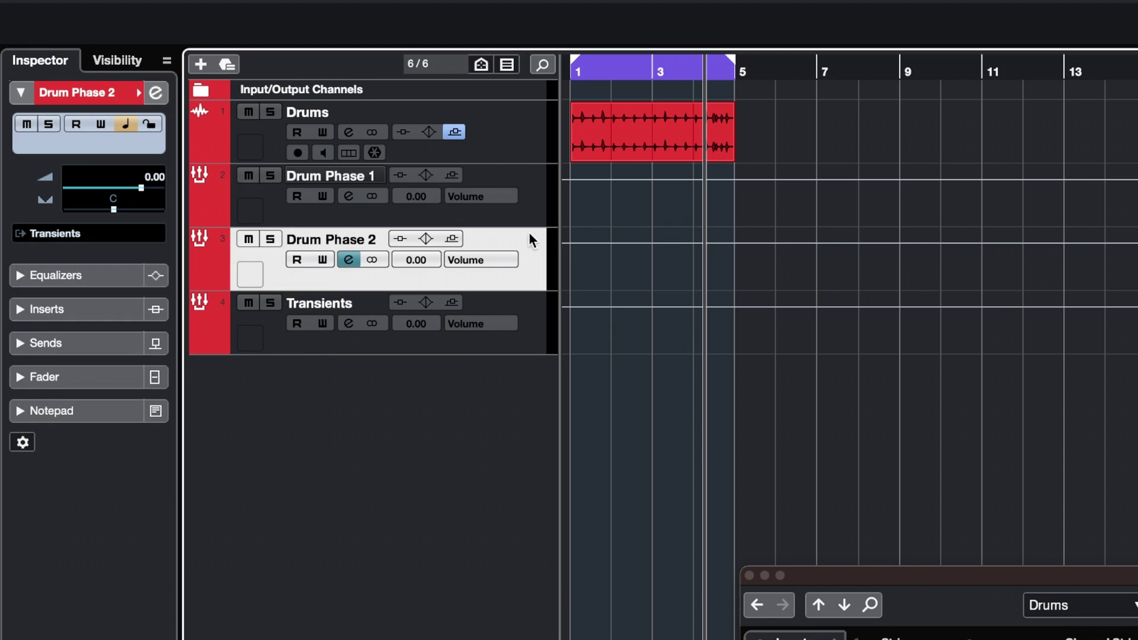
left_click(532, 206)
left_click(532, 274)
left_click(534, 311)
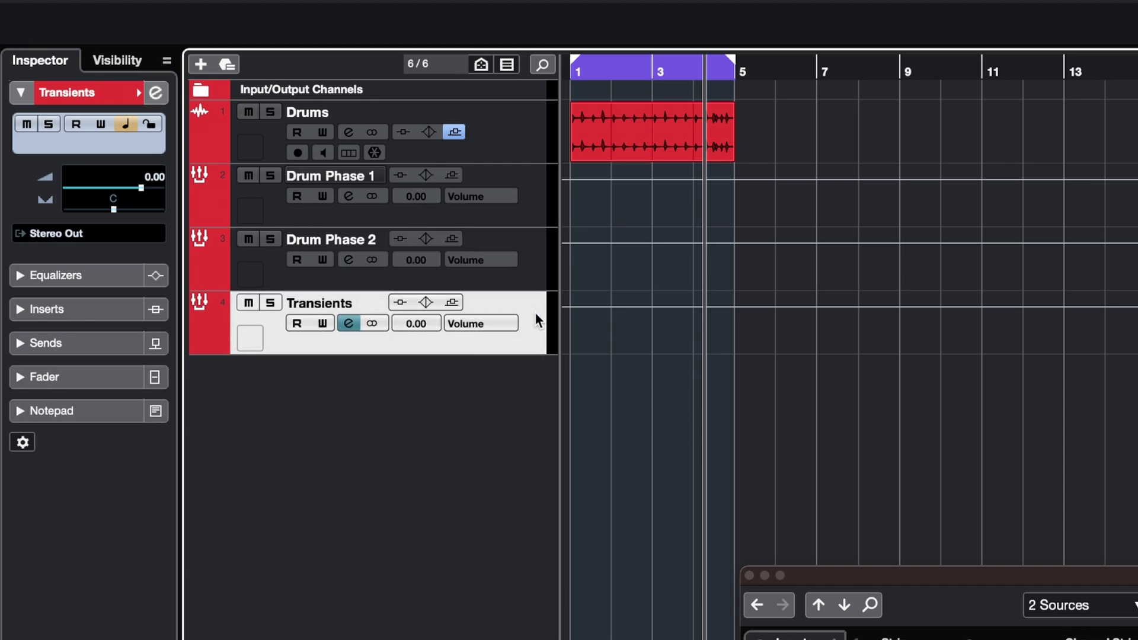
left_click(535, 211)
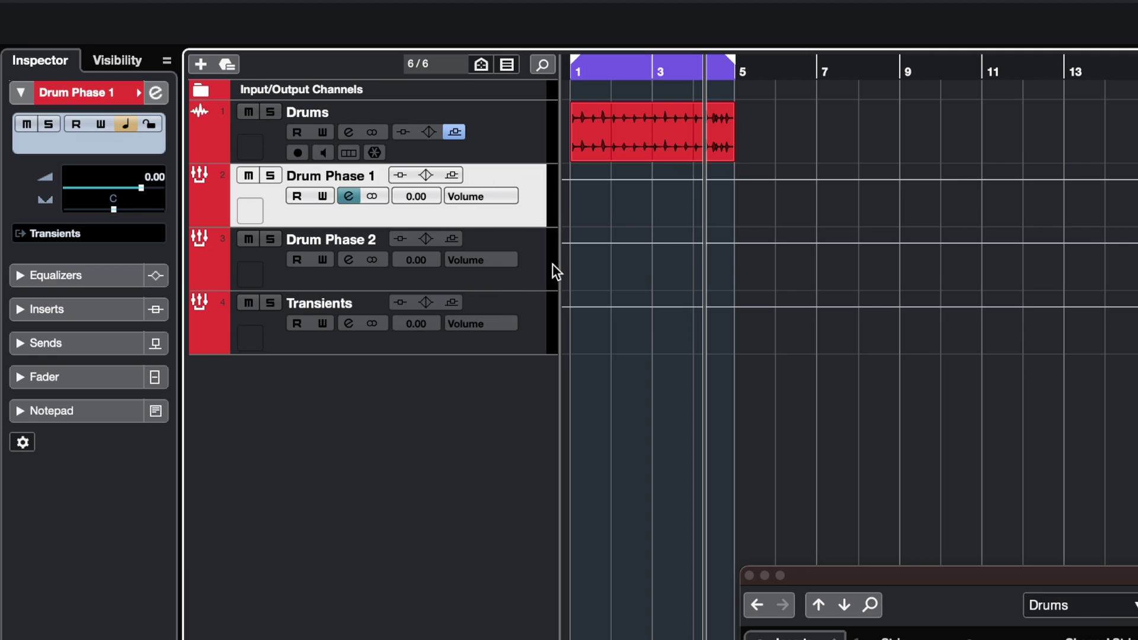
left_click(539, 327)
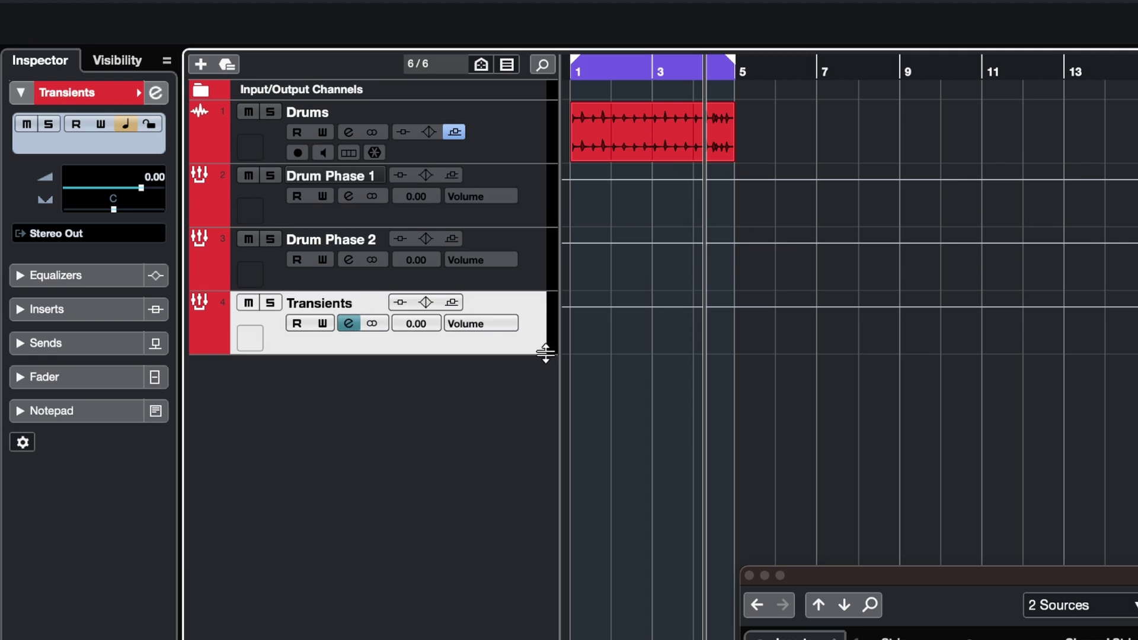
Insert the stock Compressor in the first insert slot of both Drum Phase tracks
left_click(528, 219)
left_click(529, 249, "shift")
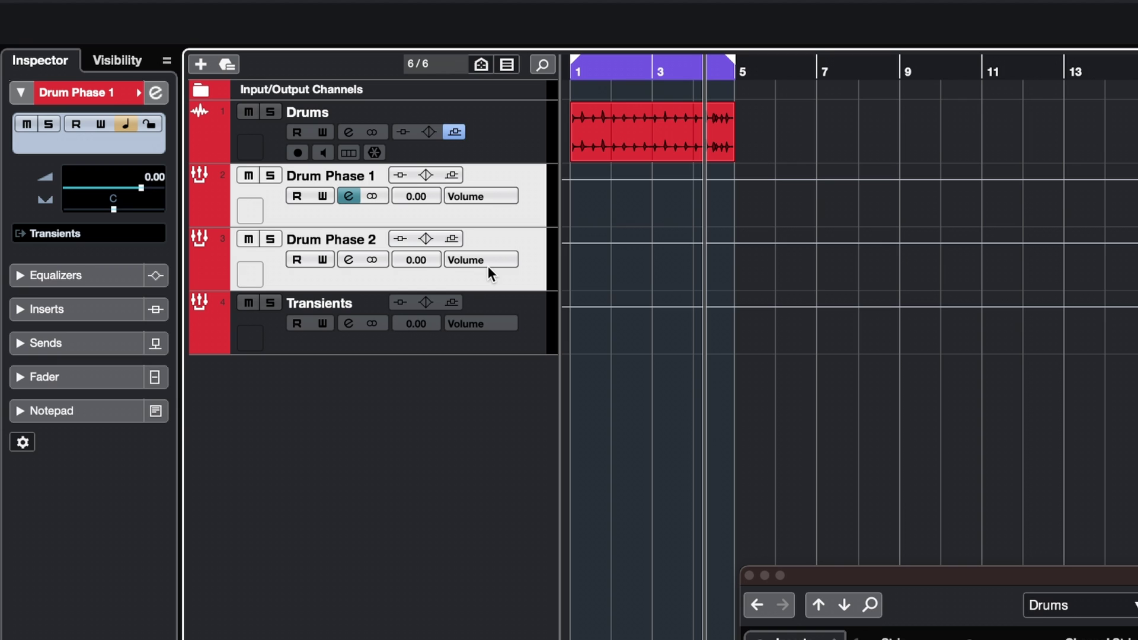
left_click(108, 316)
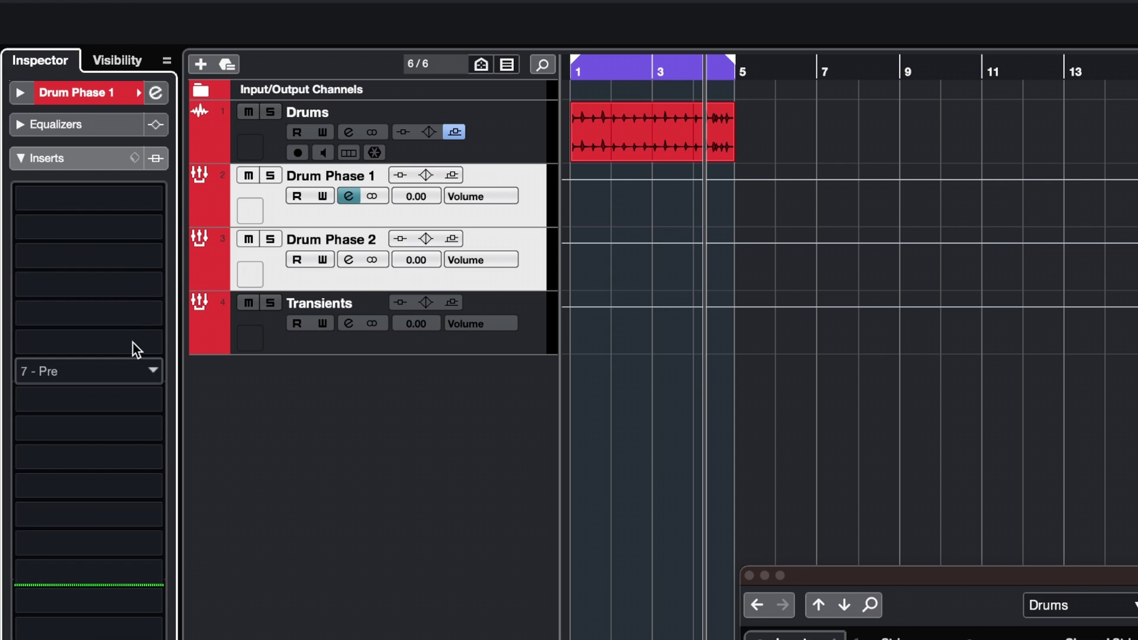
left_click(155, 204)
type("compr")
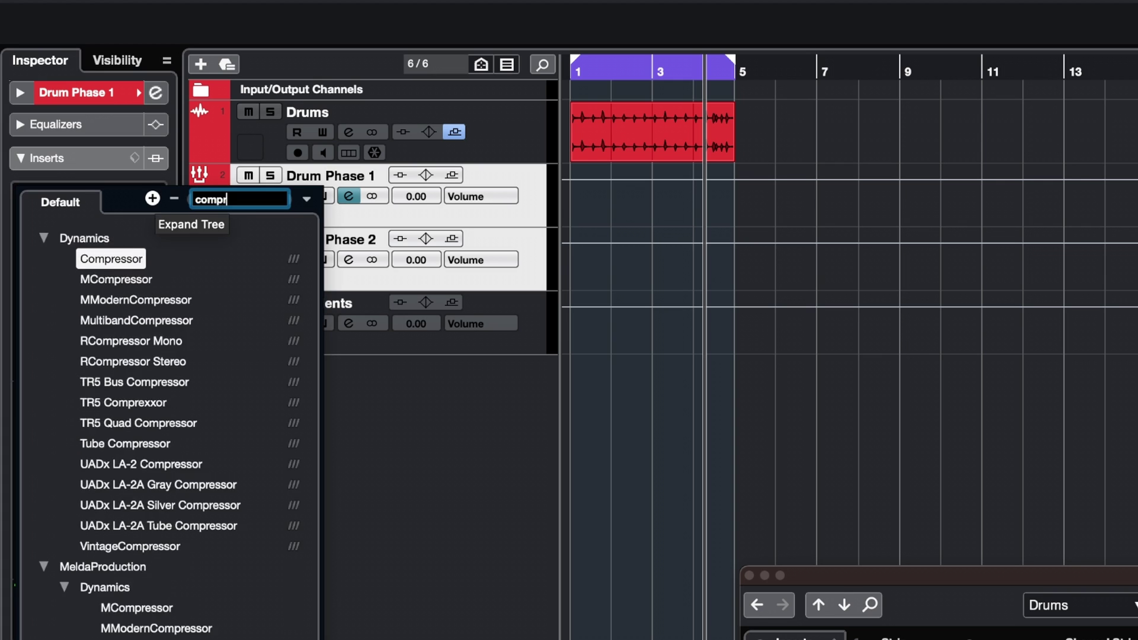
key("Return")
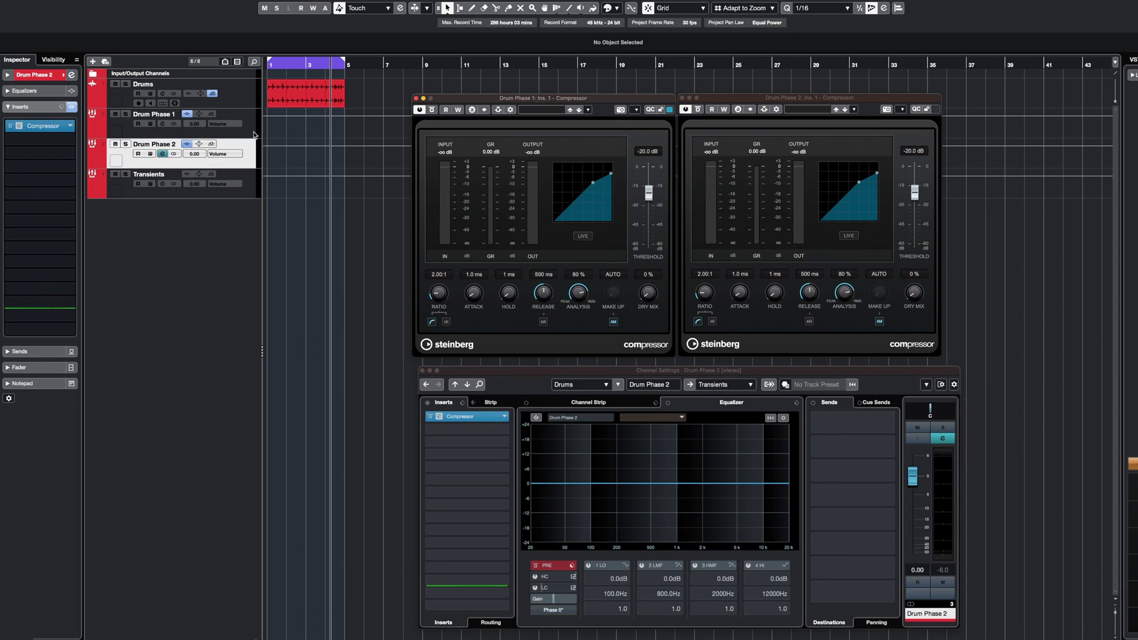
Set the ratio of both linked compressors to 8.00:1 and switch on their high ratio (HI) mode
left_click(254, 134)
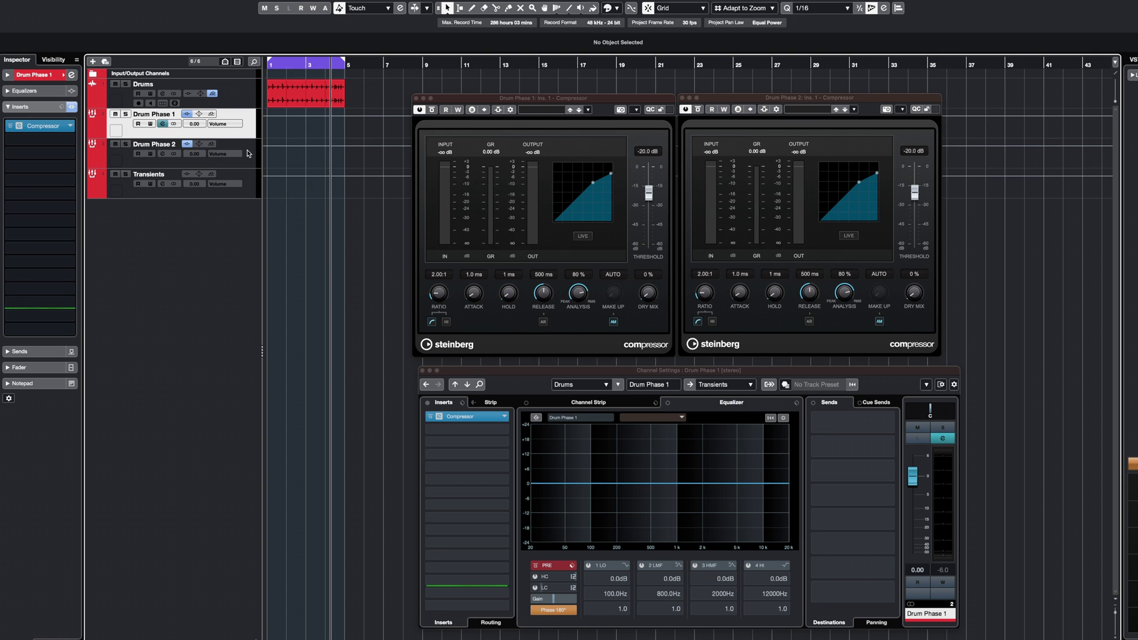
scroll(446, 273, "up", 6)
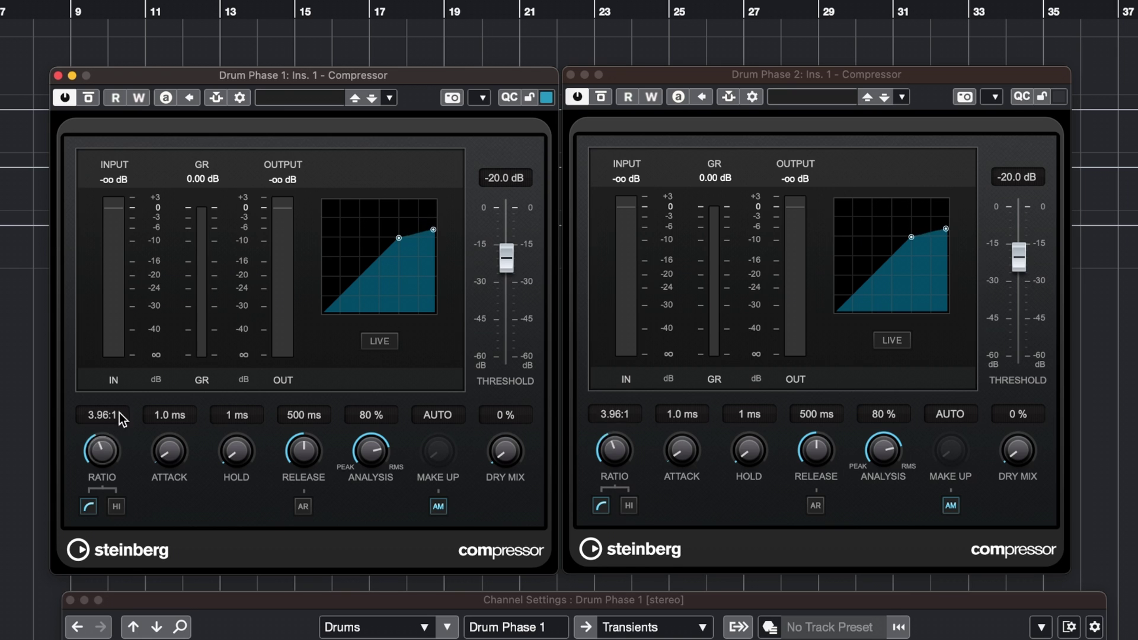
scroll(111, 429, "down", 4)
left_click_drag(119, 454, 119, 228)
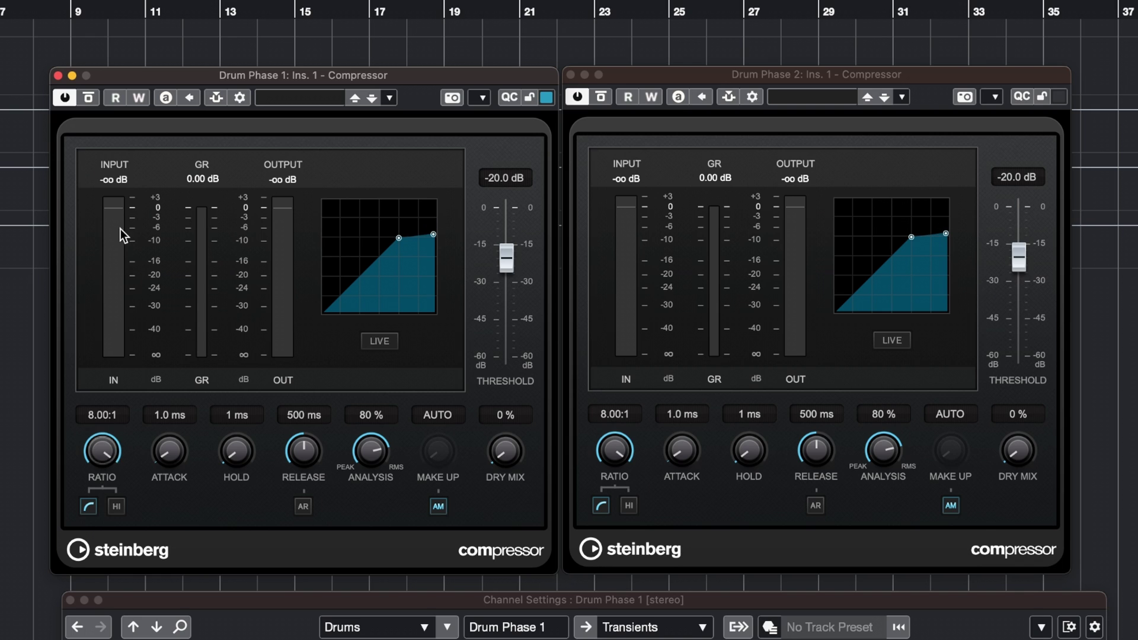
left_click(115, 506)
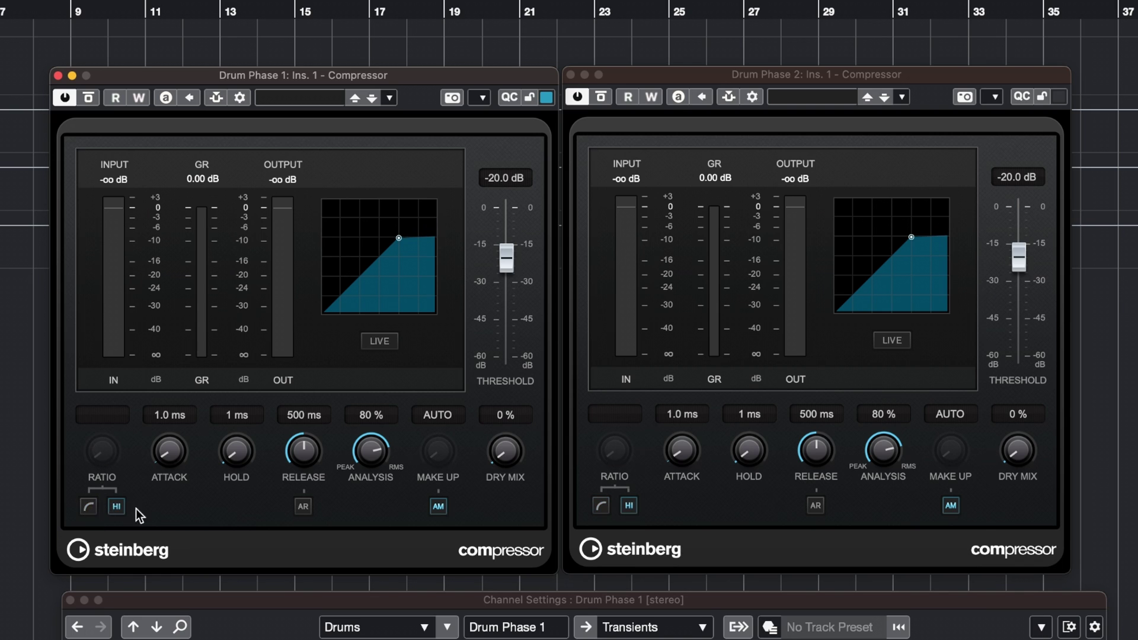
Set attack to 0.1 ms, hold to 0 ms and release to 10 ms on both compressors, and turn off automatic make-up gain
left_click_drag(180, 464, 186, 492)
left_click_drag(293, 450, 293, 560)
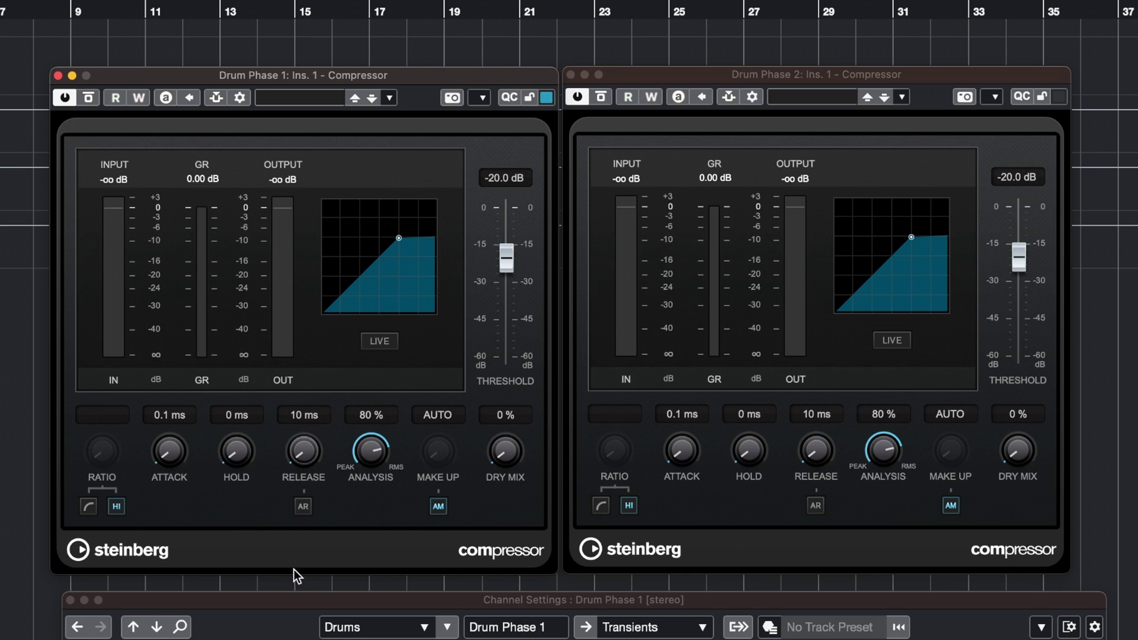
left_click(438, 506)
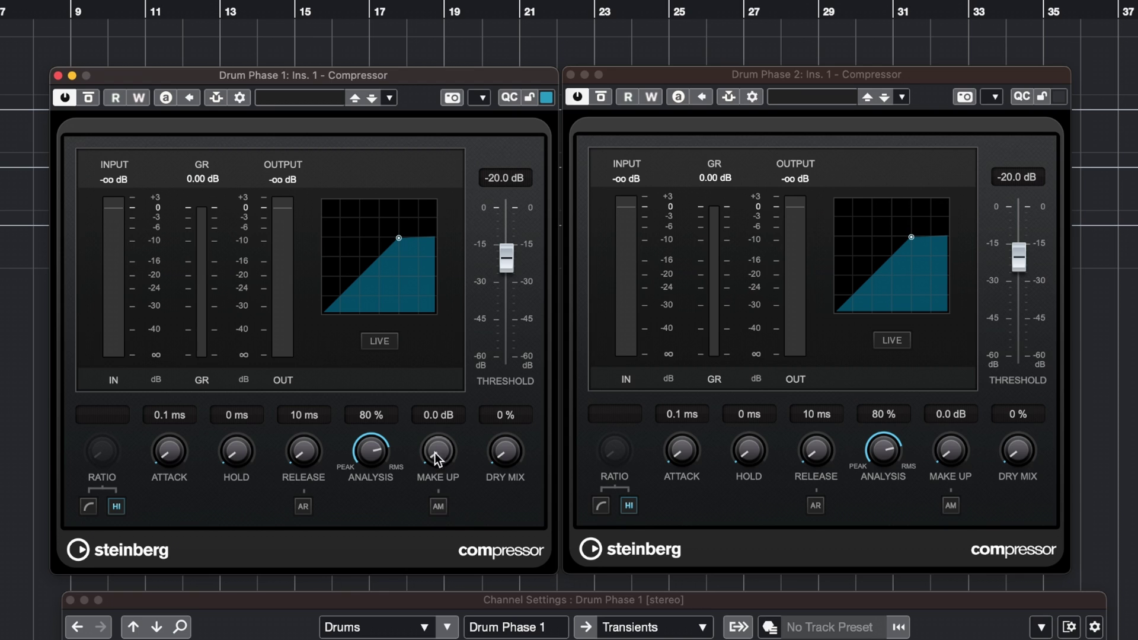
Lower the threshold of both compressors to -34.1 dB and play the loop to watch the gain reduction
left_click_drag(506, 264, 508, 297)
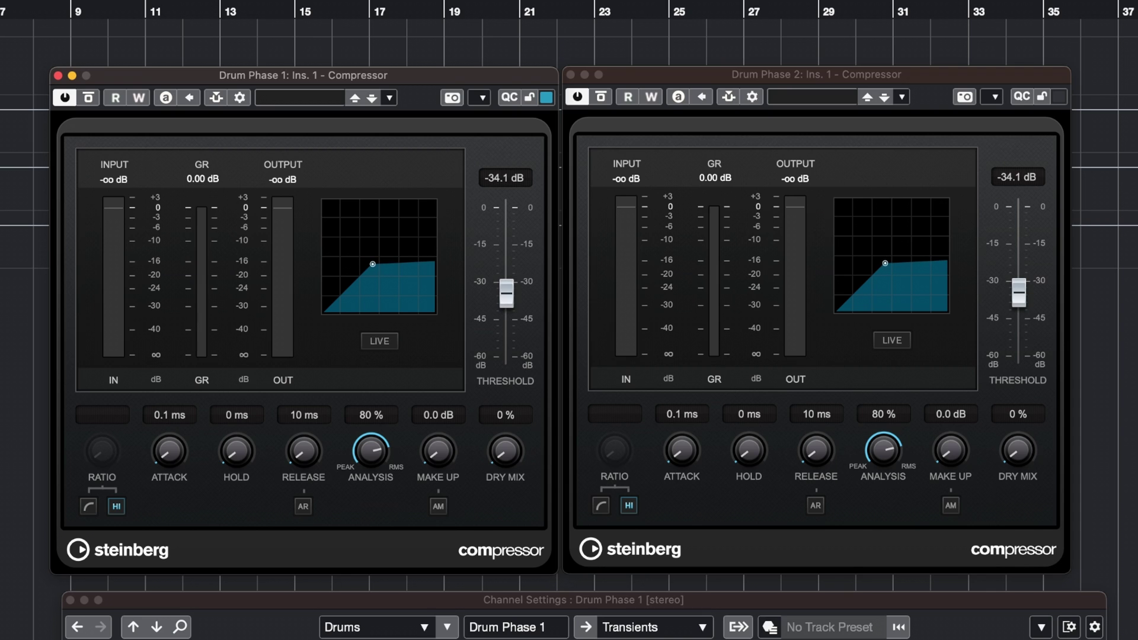
left_click(560, 208)
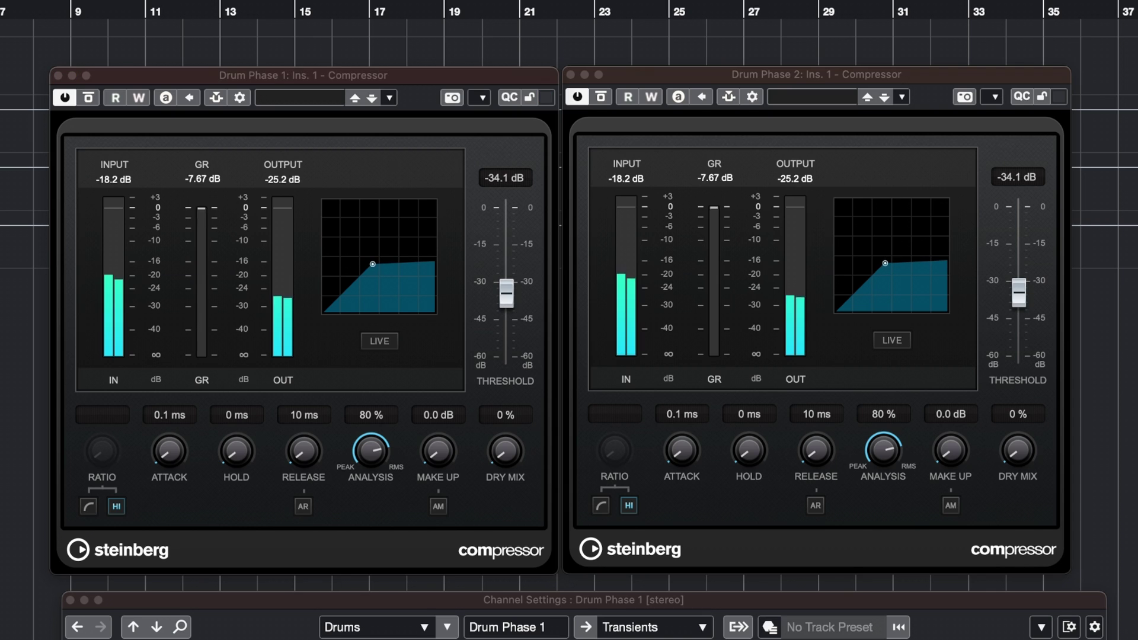
key("space")
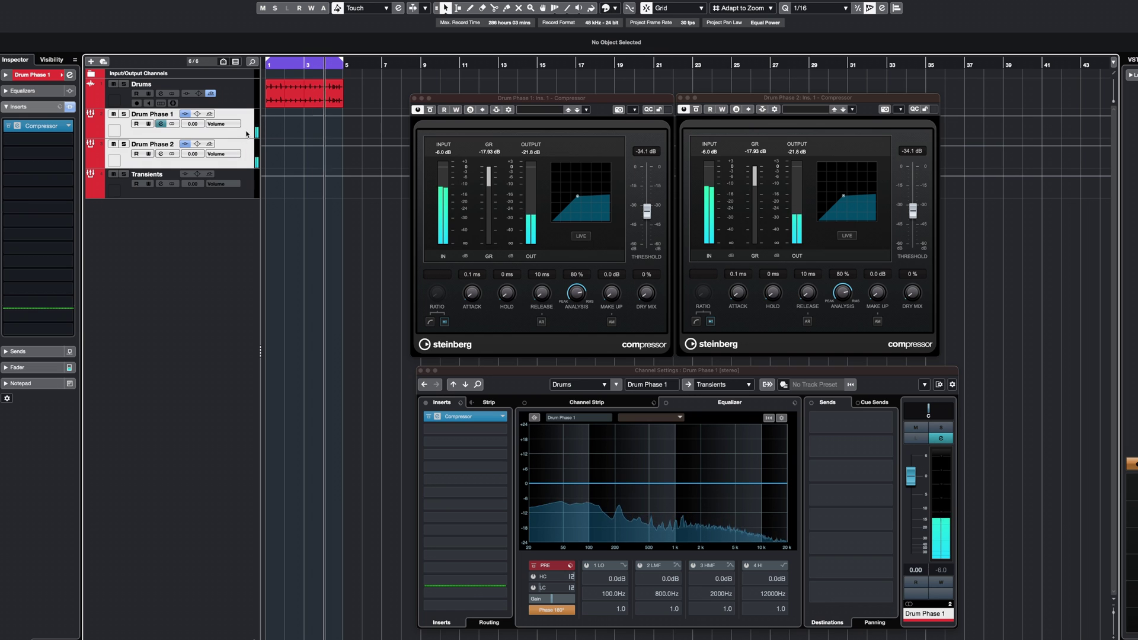
Raise the attack of only Drum Phase 1's compressor to 14.1 ms, and set the make-up gain of both Drum Phase compressors to 6.8 dB
left_click(248, 136)
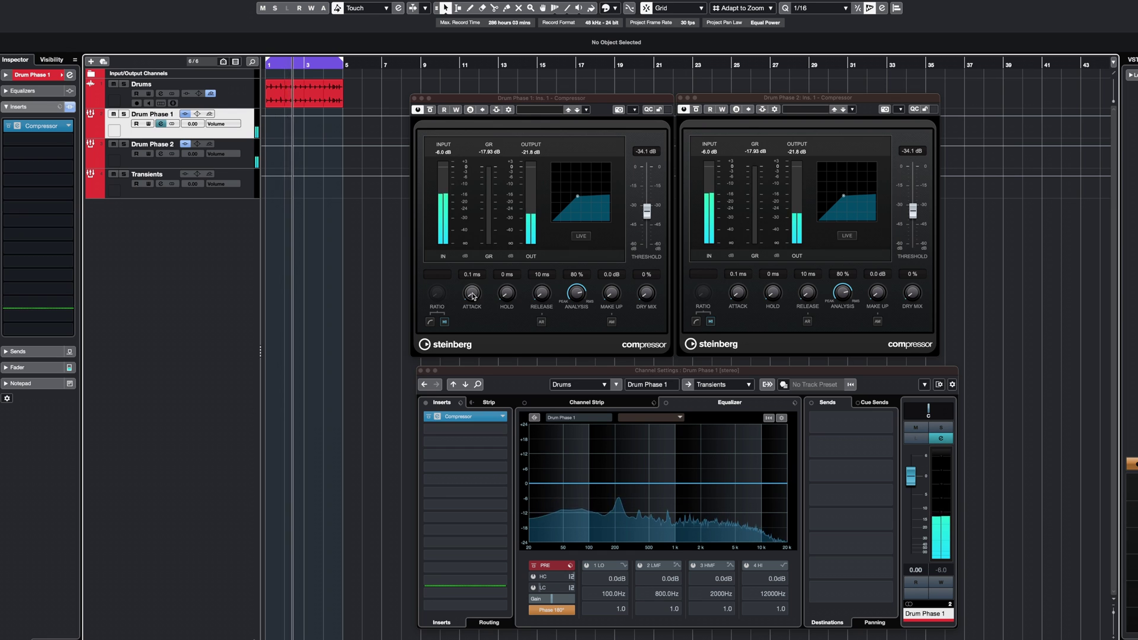
left_click_drag(473, 296, 473, 284)
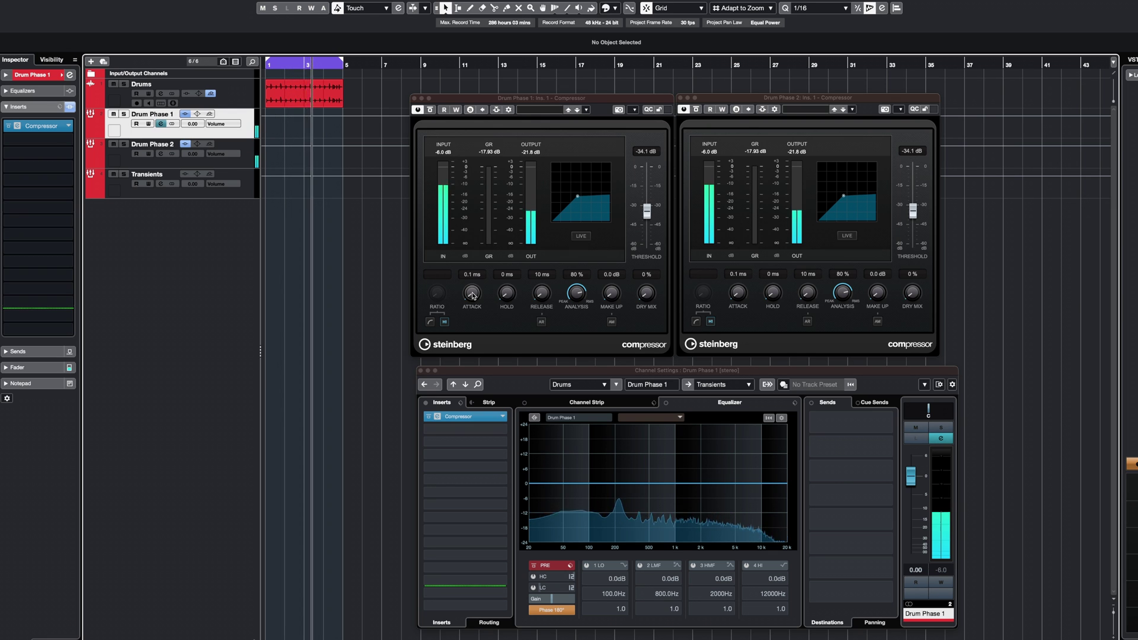
left_click_drag(145, 443, 144, 435)
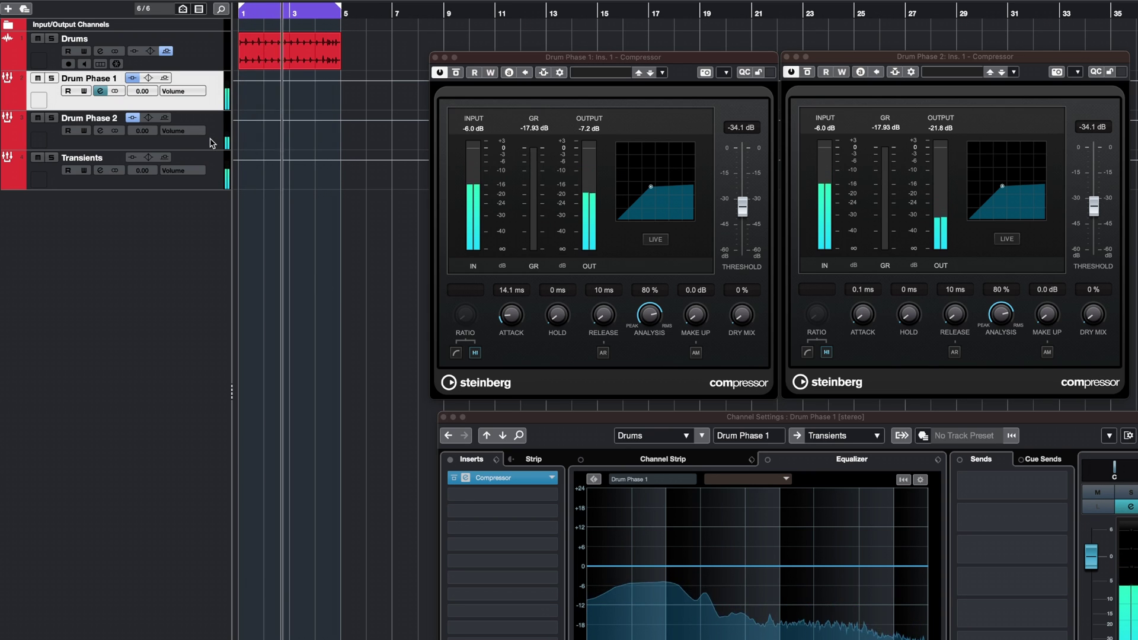
left_click(211, 143, "shift")
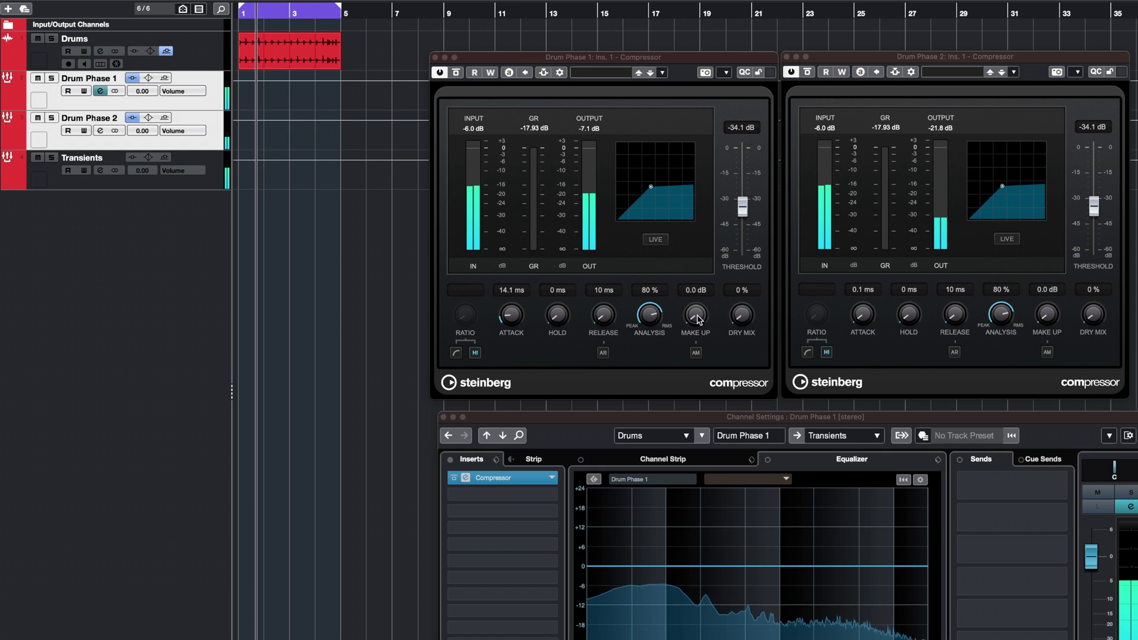
left_click_drag(697, 318, 698, 281)
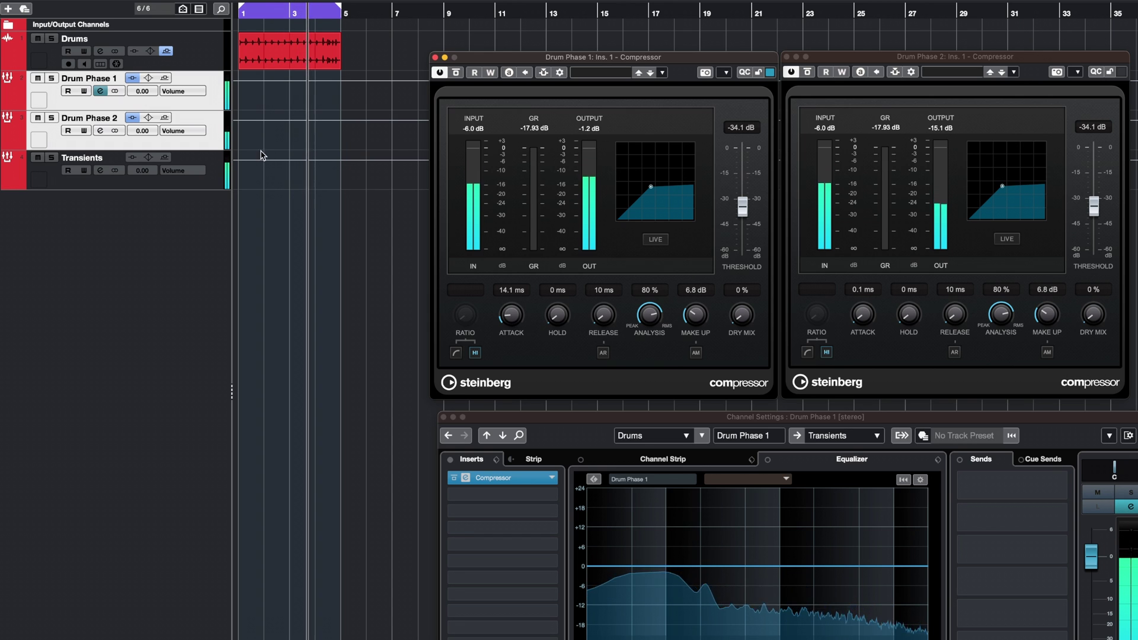
Set Drum Phase 1's compressor attack to 11.6 ms and the threshold of both Drum Phase compressors to -31.1 dB, and stop playback
key("Down")
left_click_drag(513, 315, 520, 319)
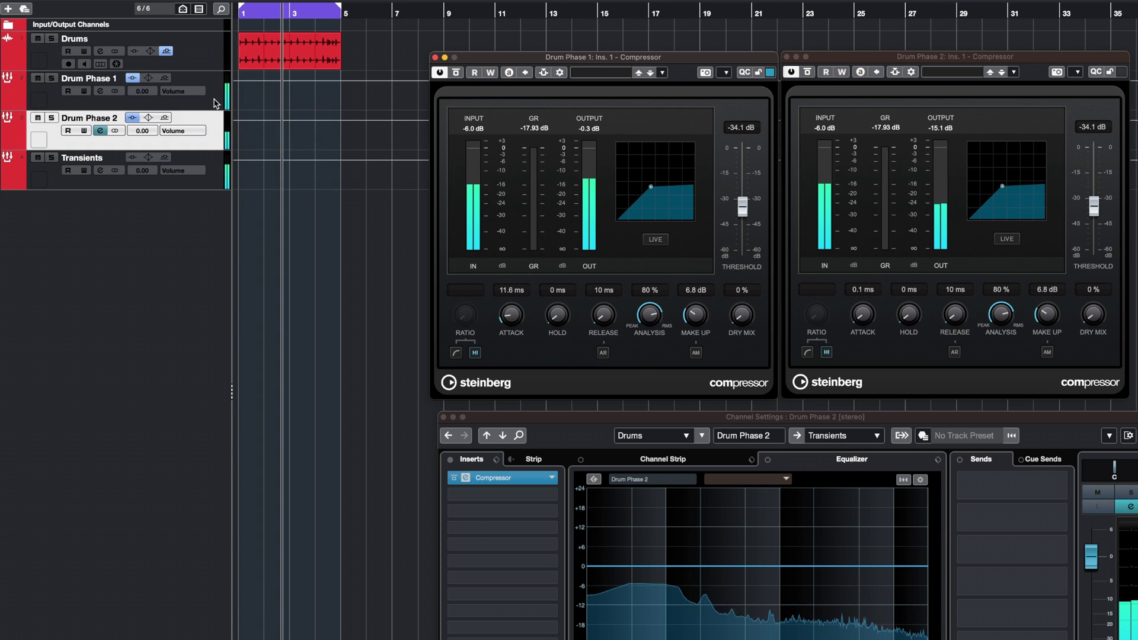
left_click_drag(743, 206, 745, 202)
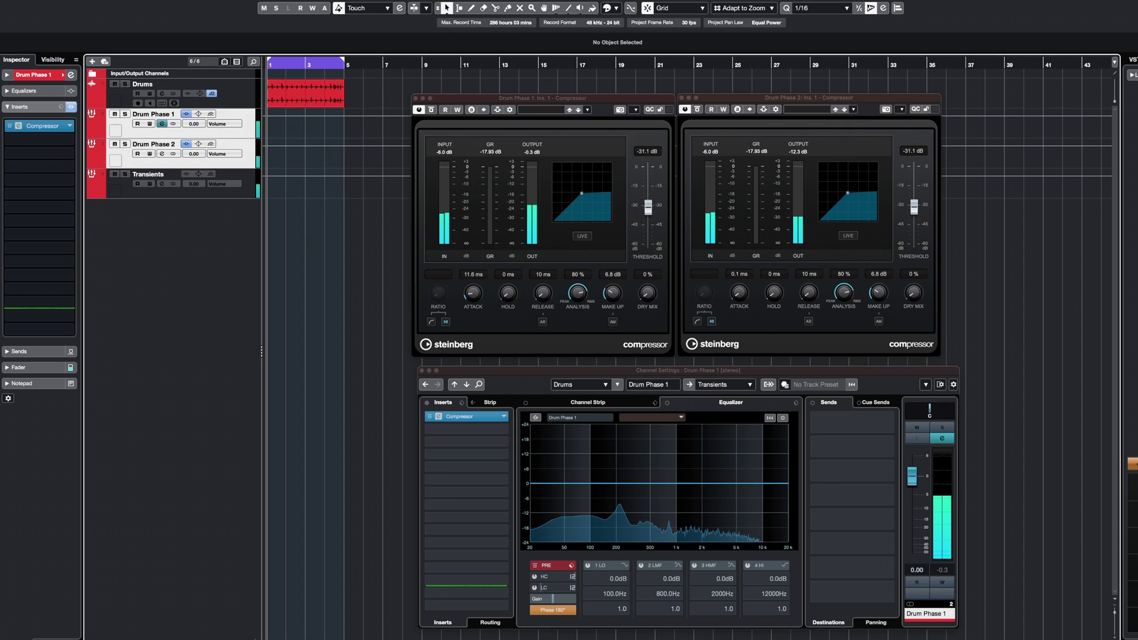
key("space")
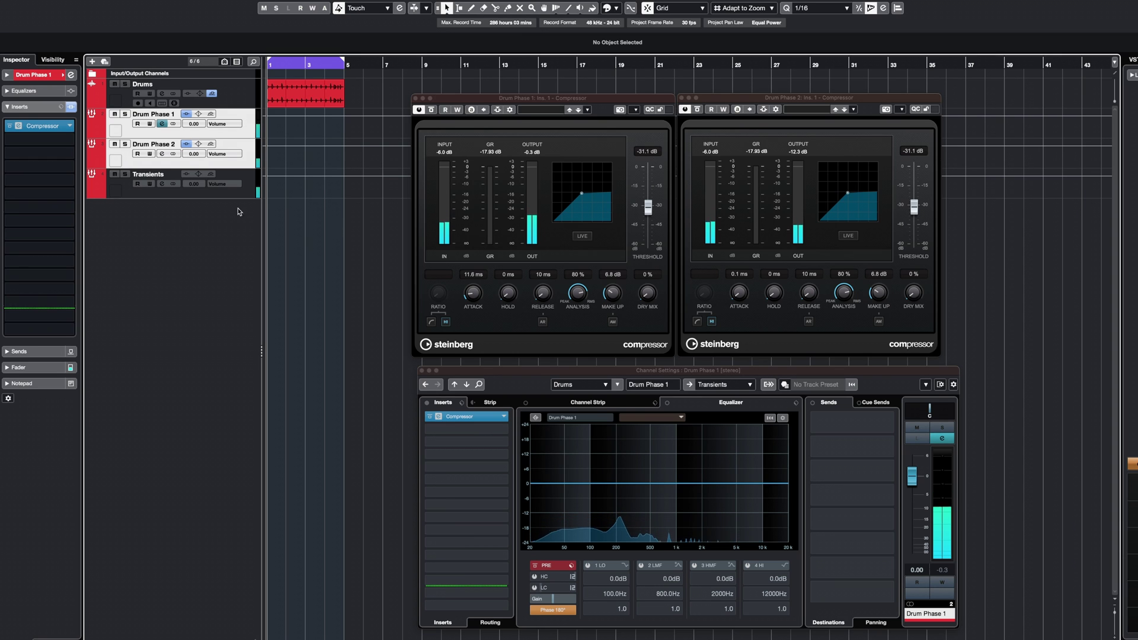
Bring the Drums track's level back up and pull the Transients fader fully down while the loop plays
left_click(248, 190)
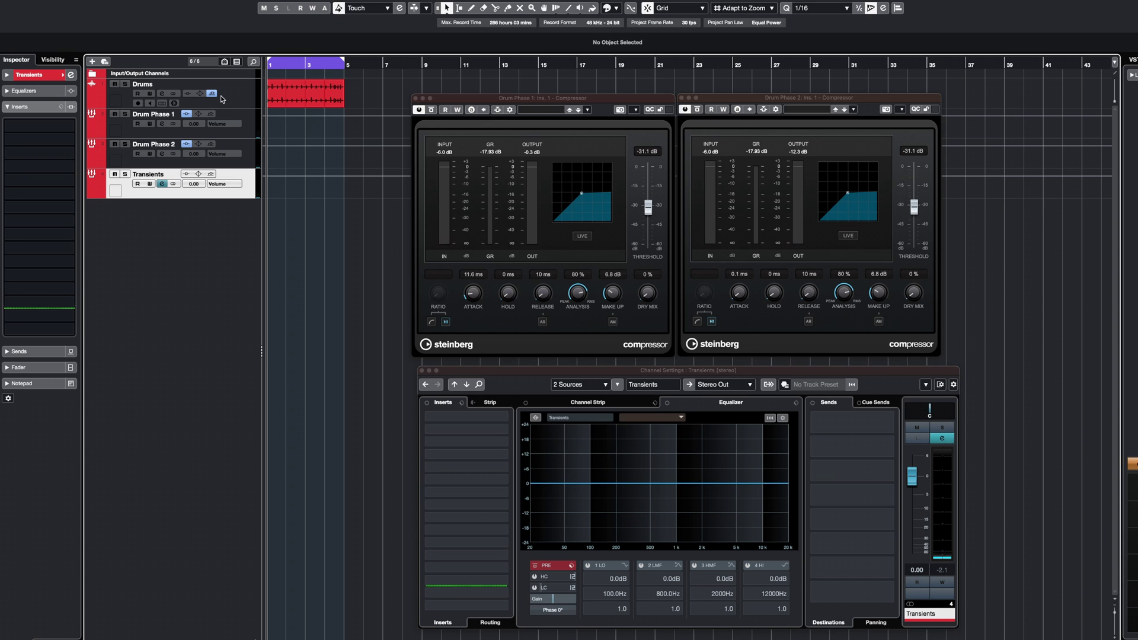
left_click(243, 88)
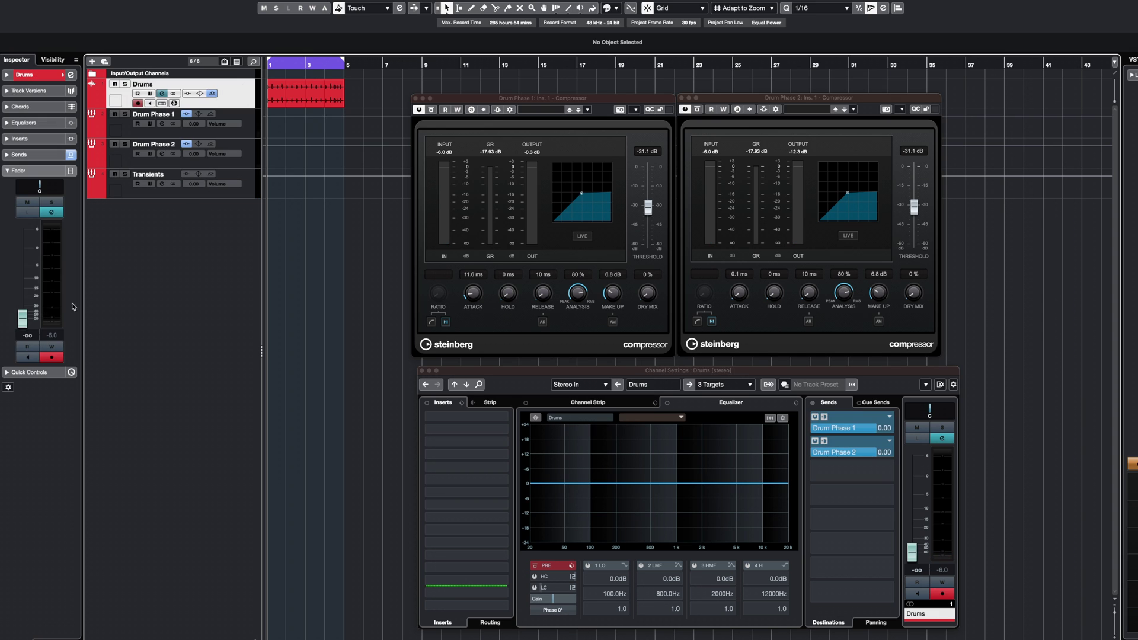
left_click(237, 189)
key("space")
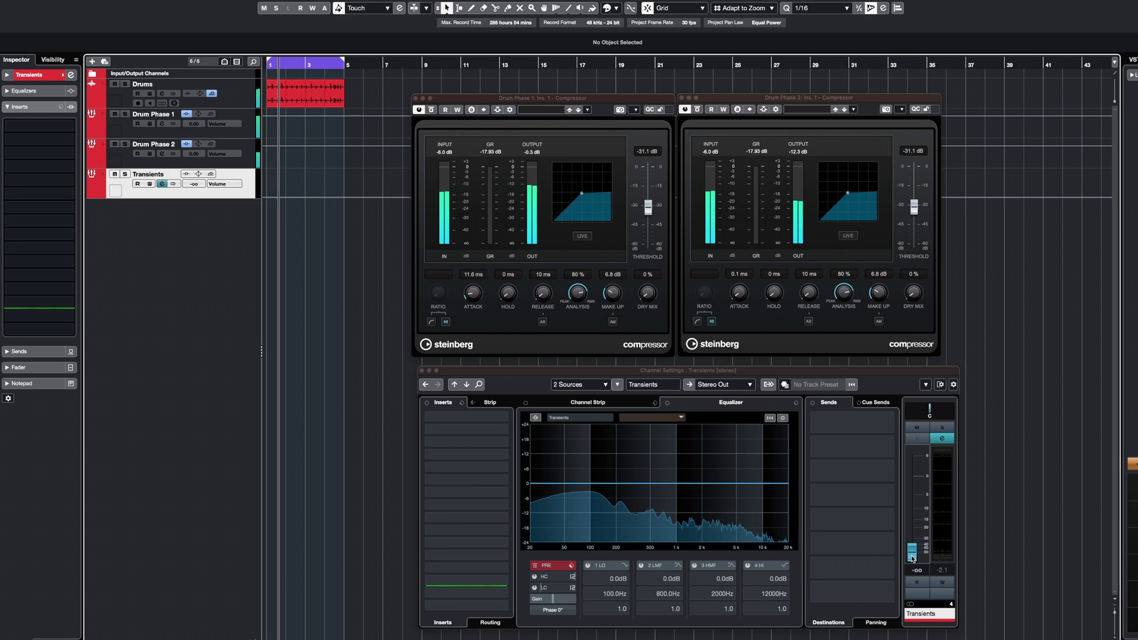
mouse_move(913, 558)
left_mouse_down()
mouse_move(915, 479)
mouse_move(912, 554)
left_mouse_up()
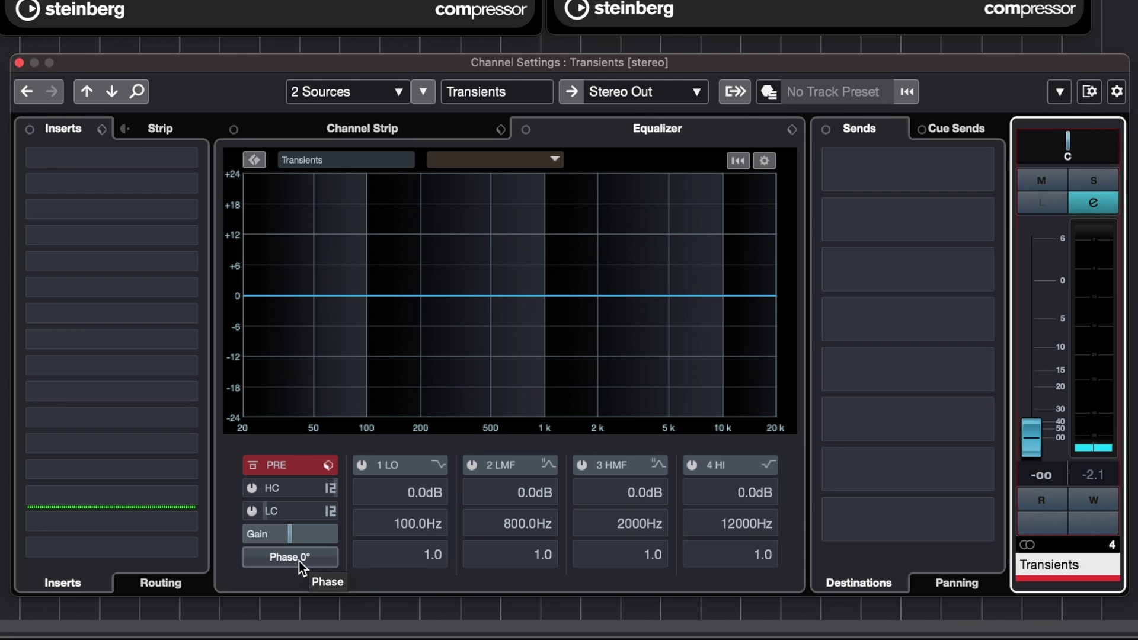
Flip the Transients channel's phase to 180° and raise its fader to -3.23 dB while the loop plays
left_click(298, 558)
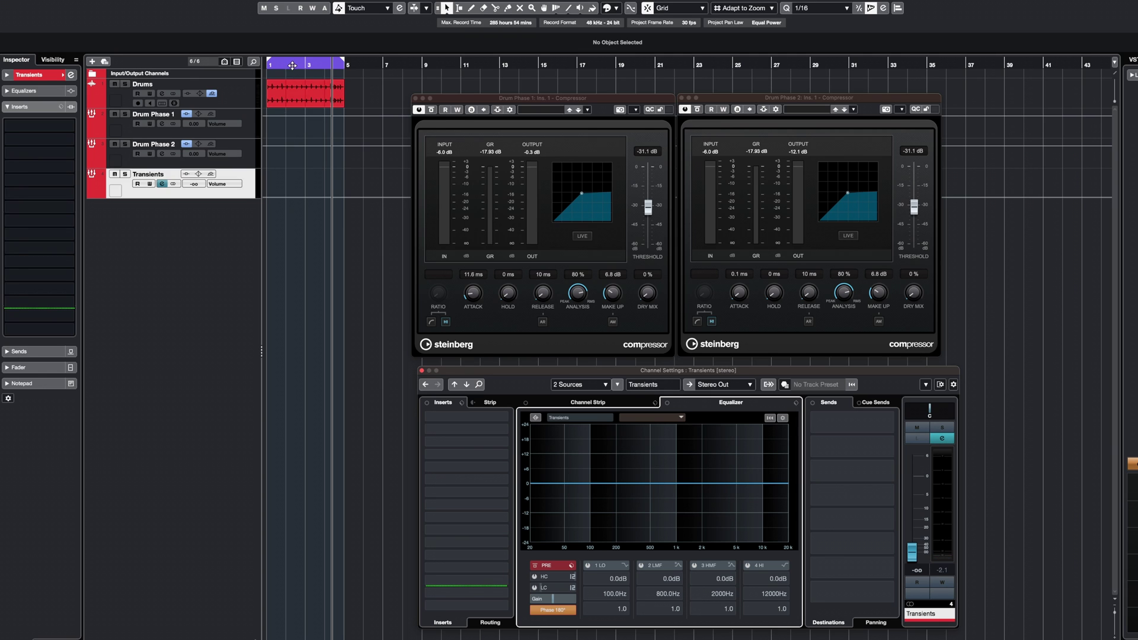
left_click(292, 65)
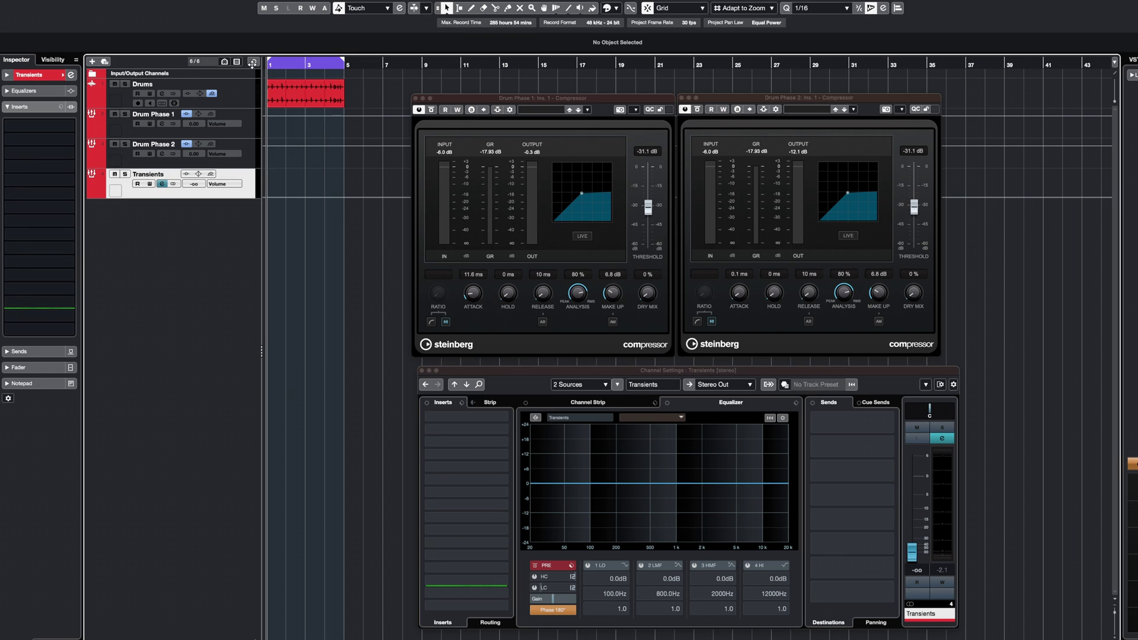
key("space")
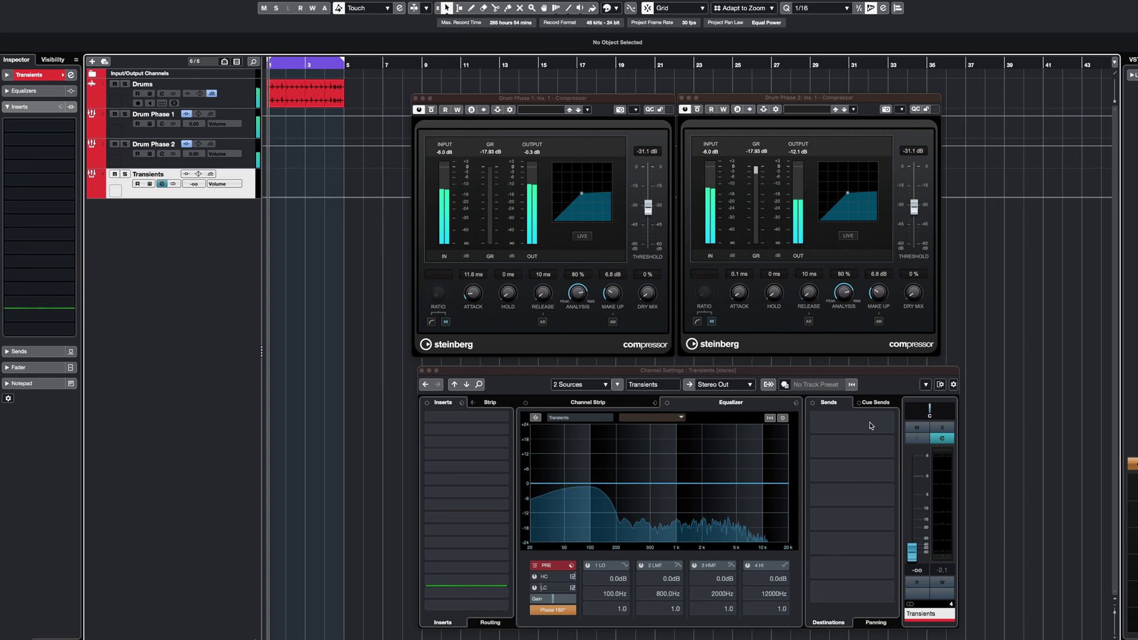
left_click_drag(914, 554, 914, 492)
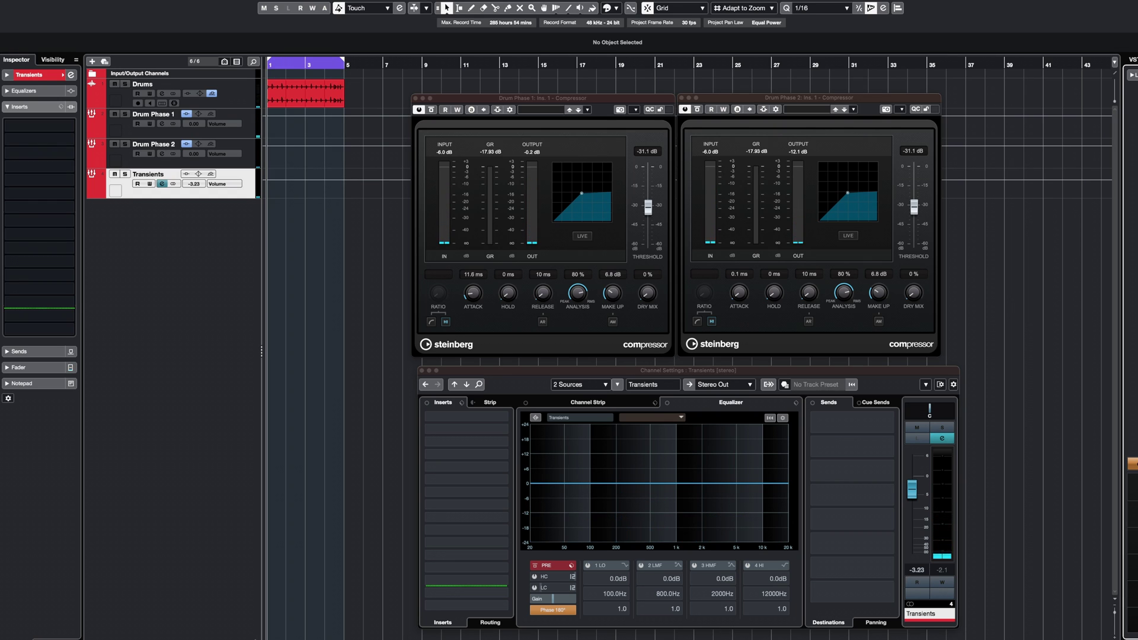
Compare the Transients channel at 0° and 180° phase during playback, ending on 180°, and stop the loop
left_click(553, 610)
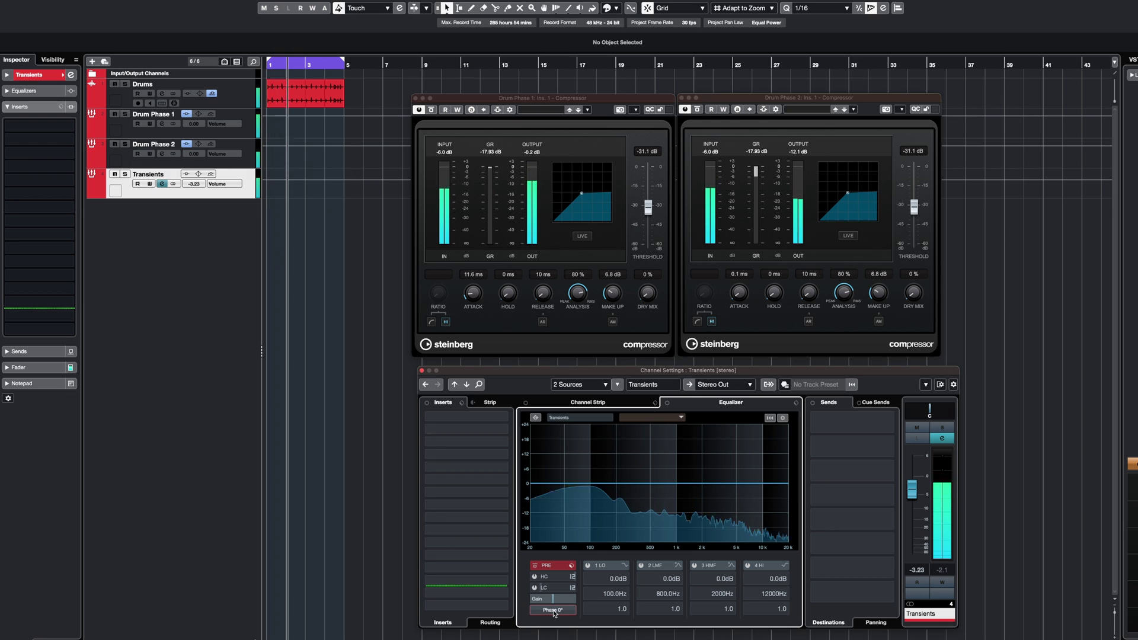
left_click(552, 610)
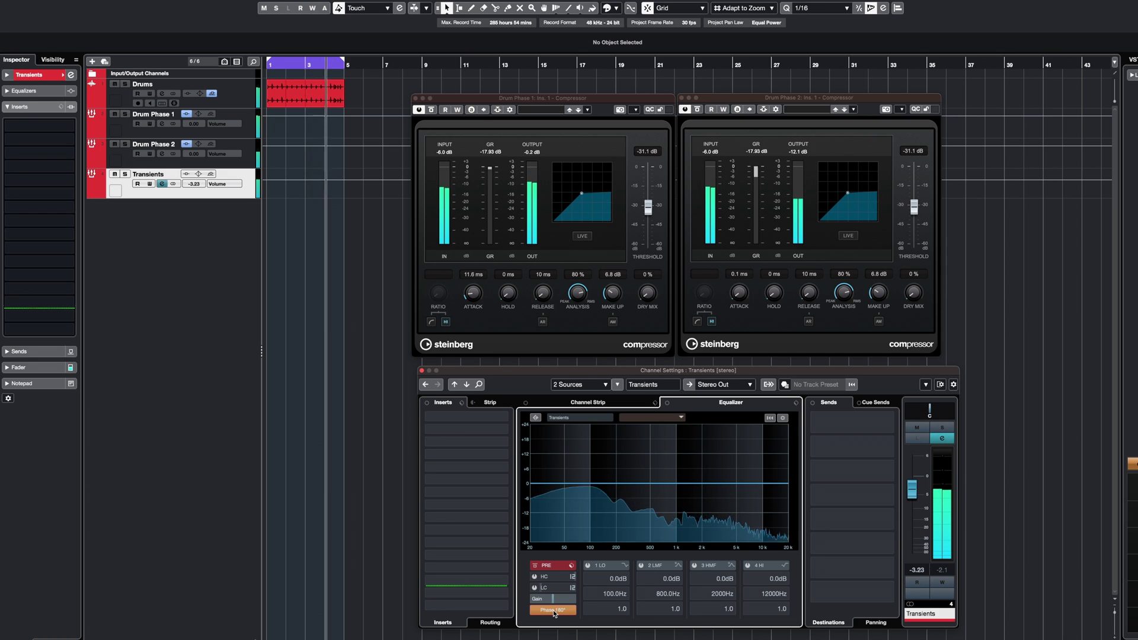
left_click(553, 611)
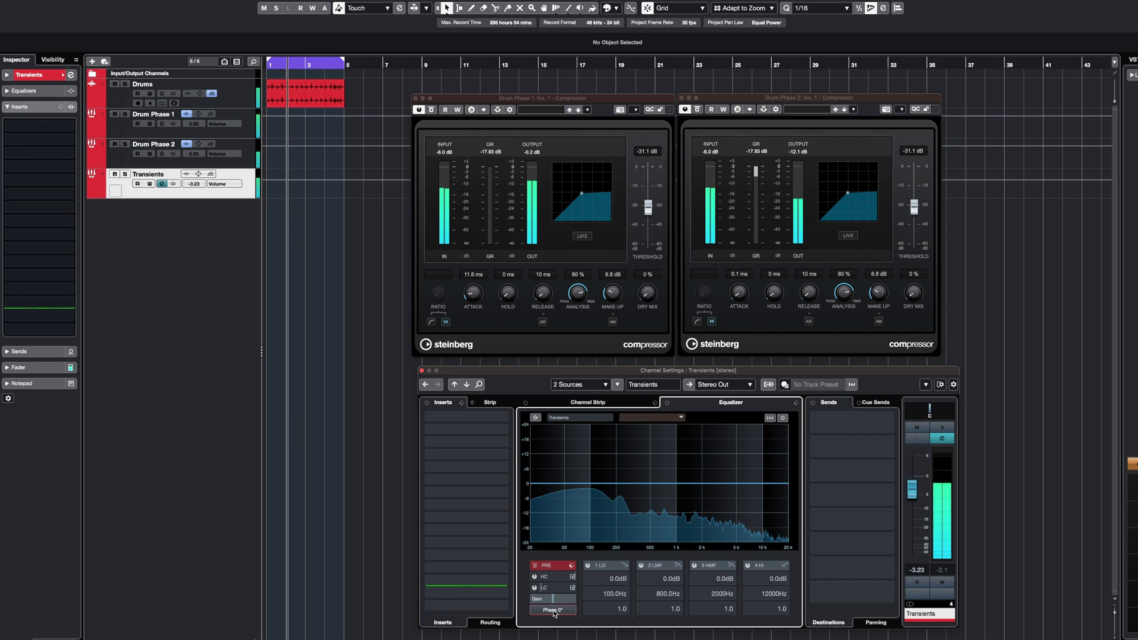
left_click(553, 611)
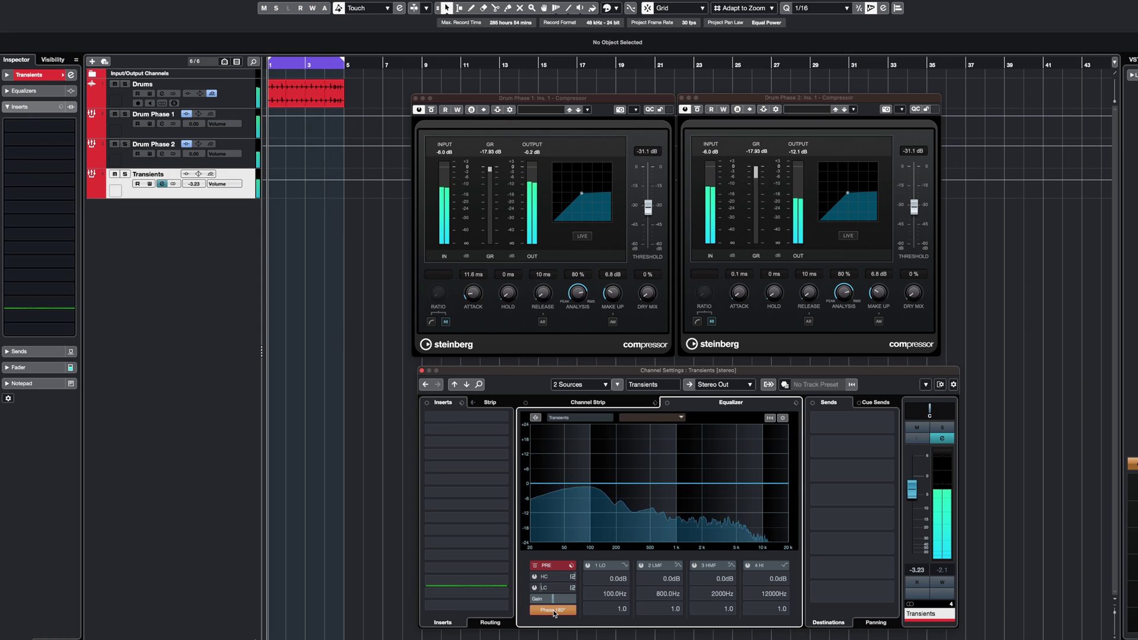
key("space")
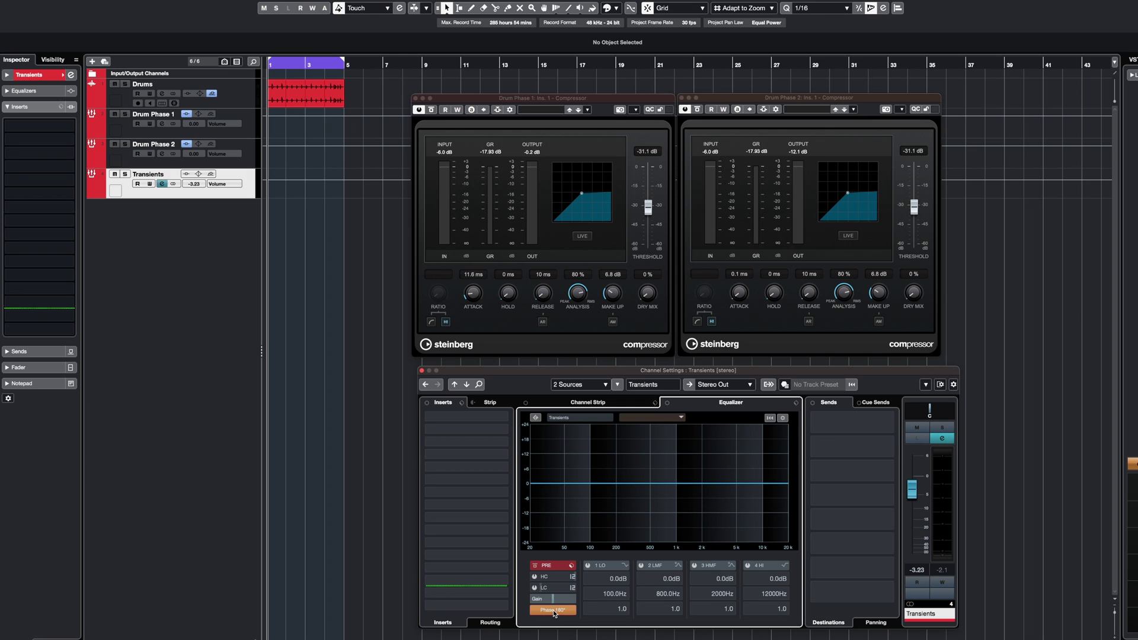
Bypass the Compressor on both Drum Phase tracks and insert the MultibandCompressor in their second insert slots
left_click(244, 137)
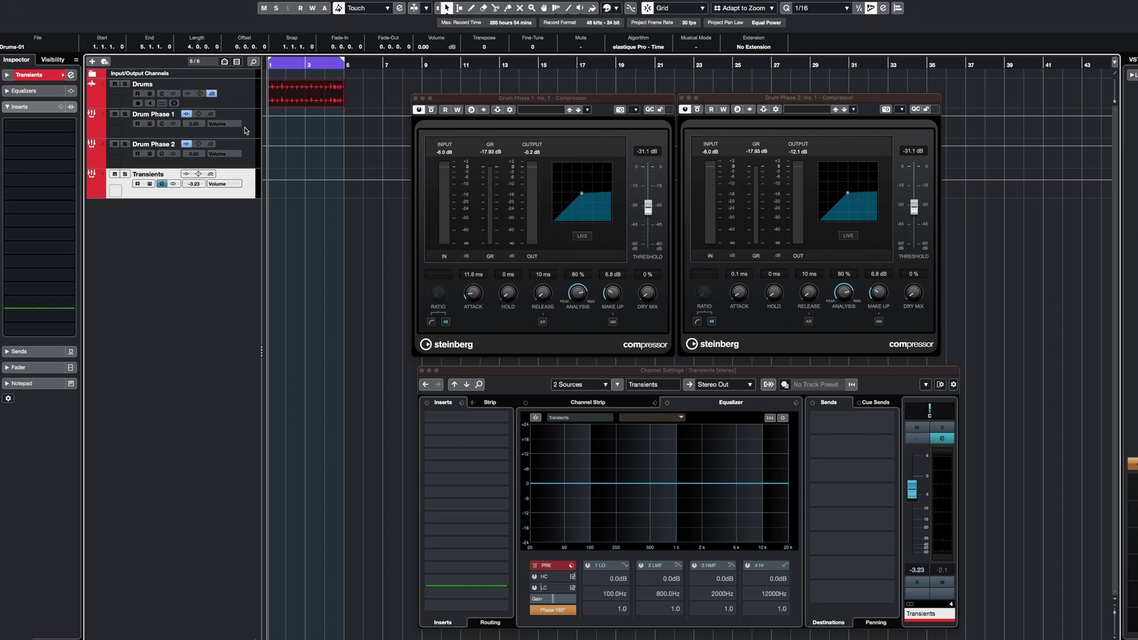
left_click(251, 125)
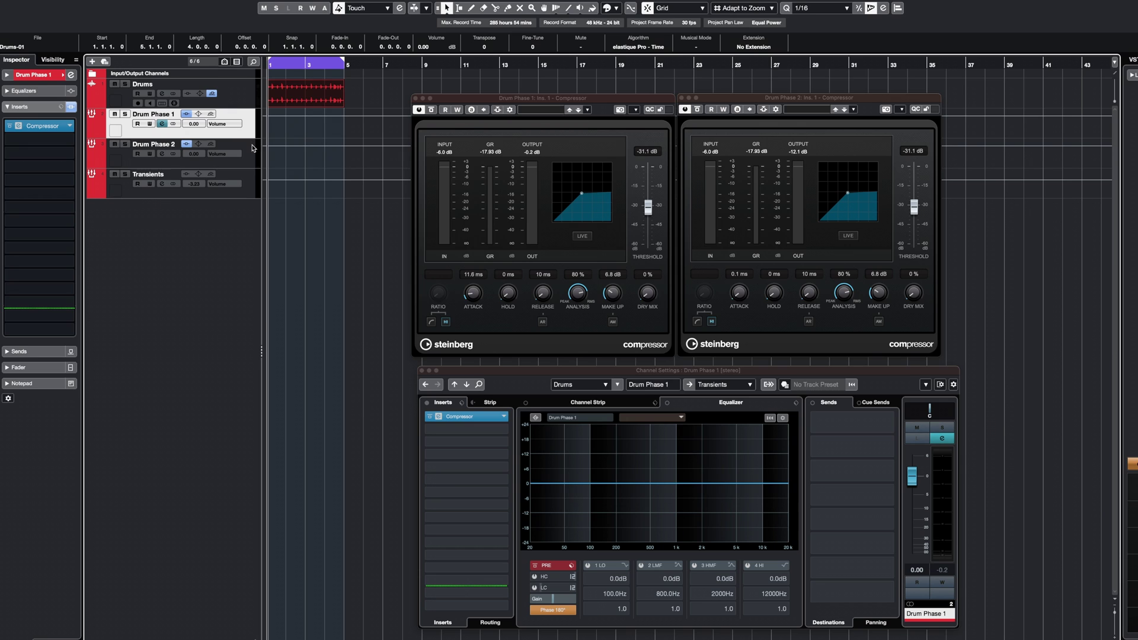
left_click(252, 148, "shift")
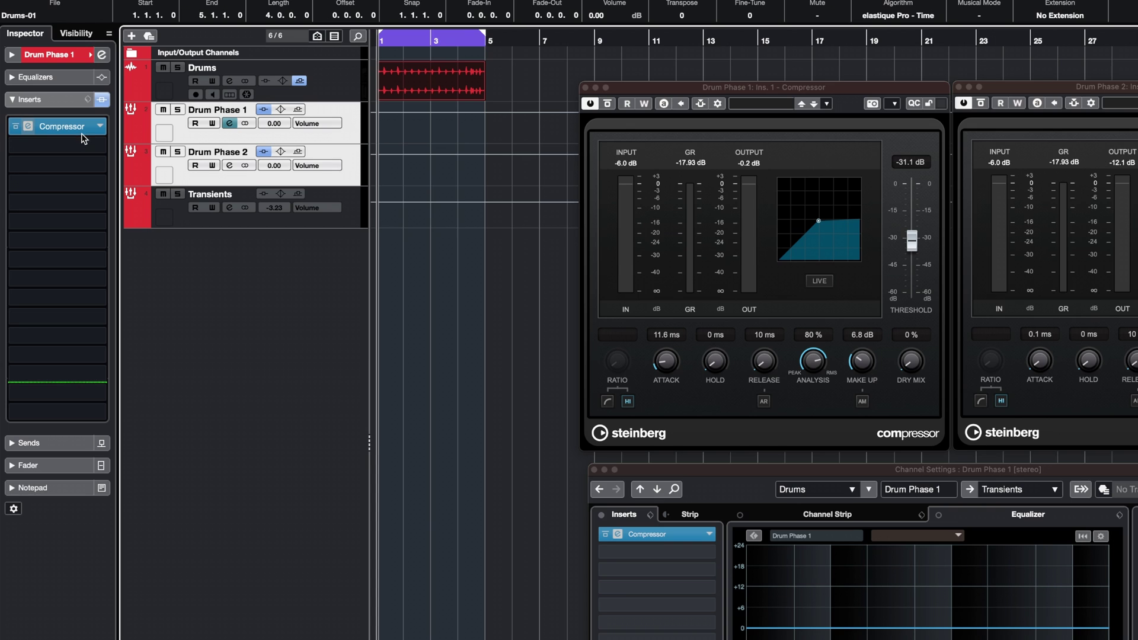
left_click(15, 126)
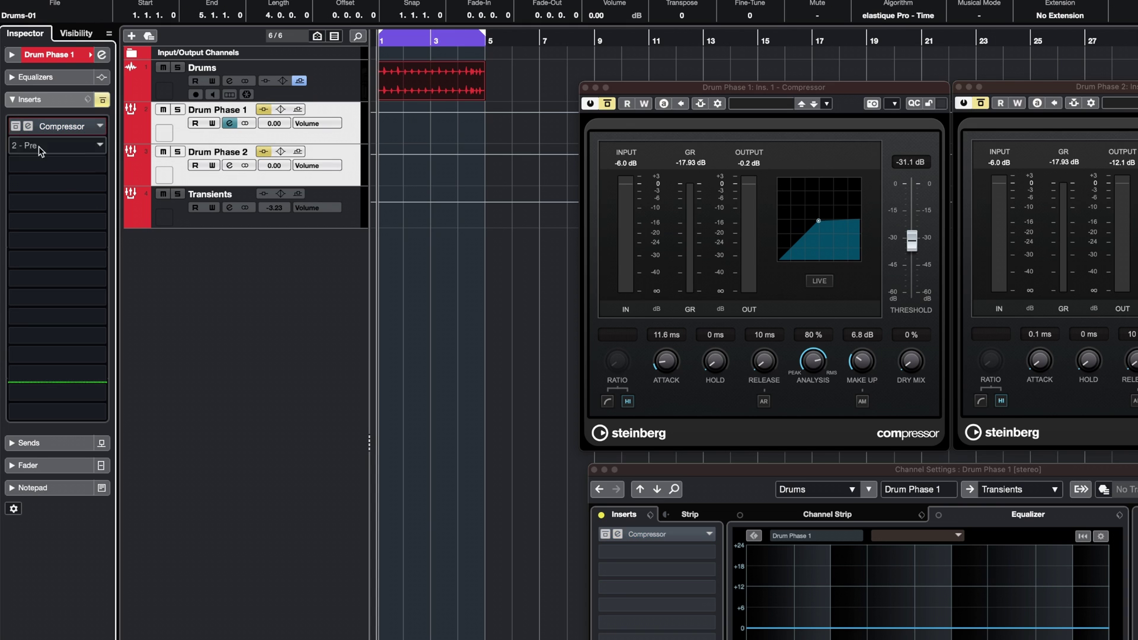
left_click(94, 147)
left_click(99, 145)
type("multi")
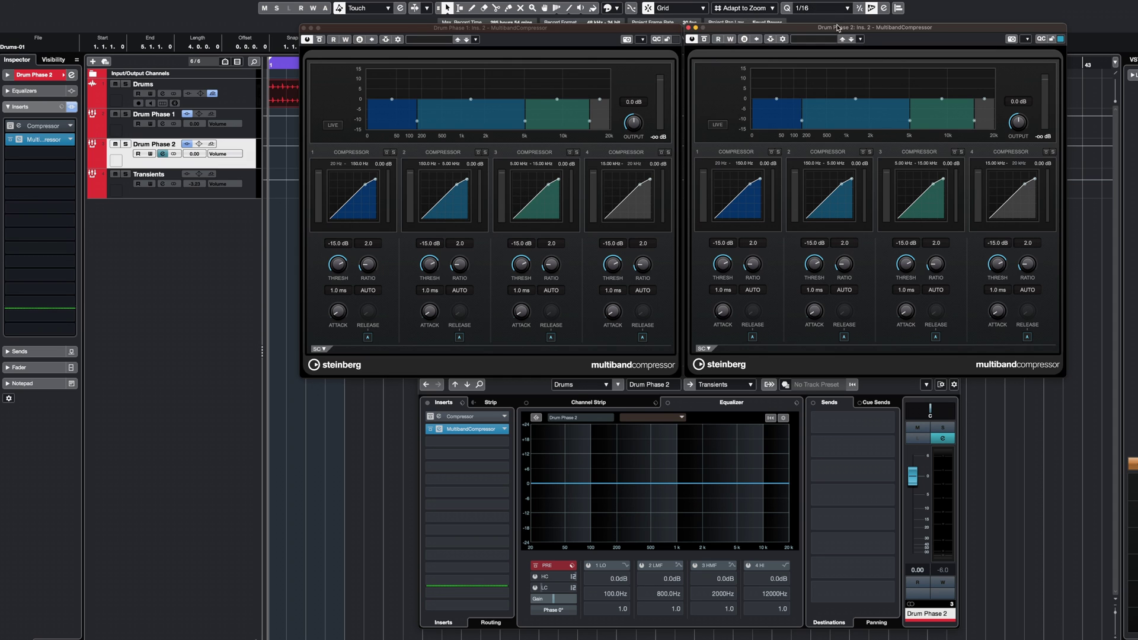
Set the attack of all four bands to 0.1 ms in the MultibandCompressors of both Drum Phase tracks
key("Down")
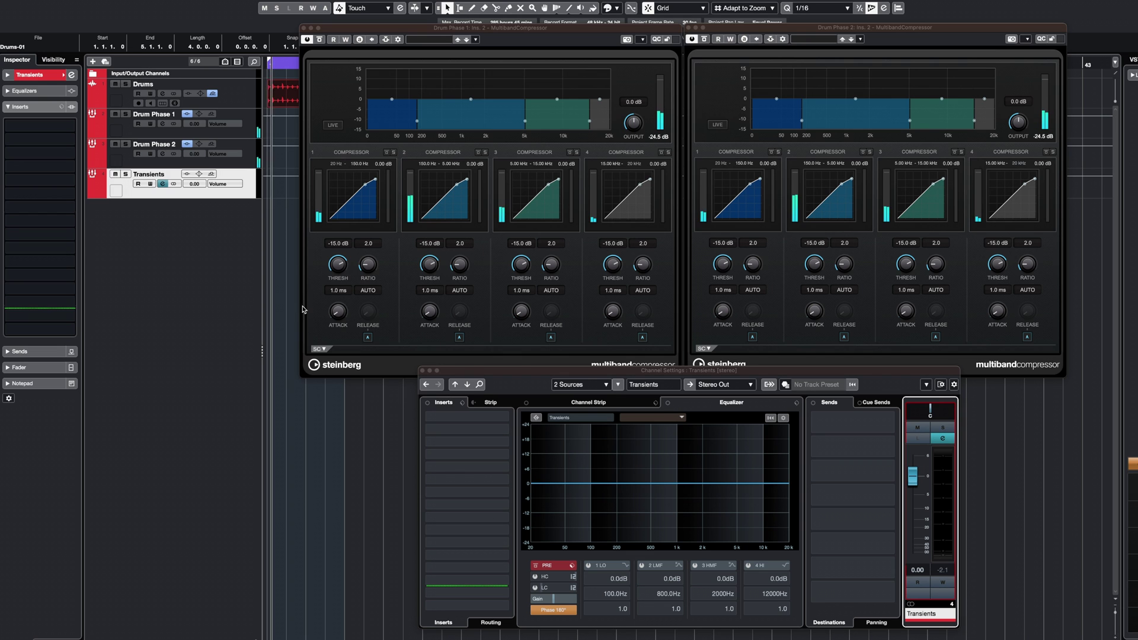
left_click(240, 131)
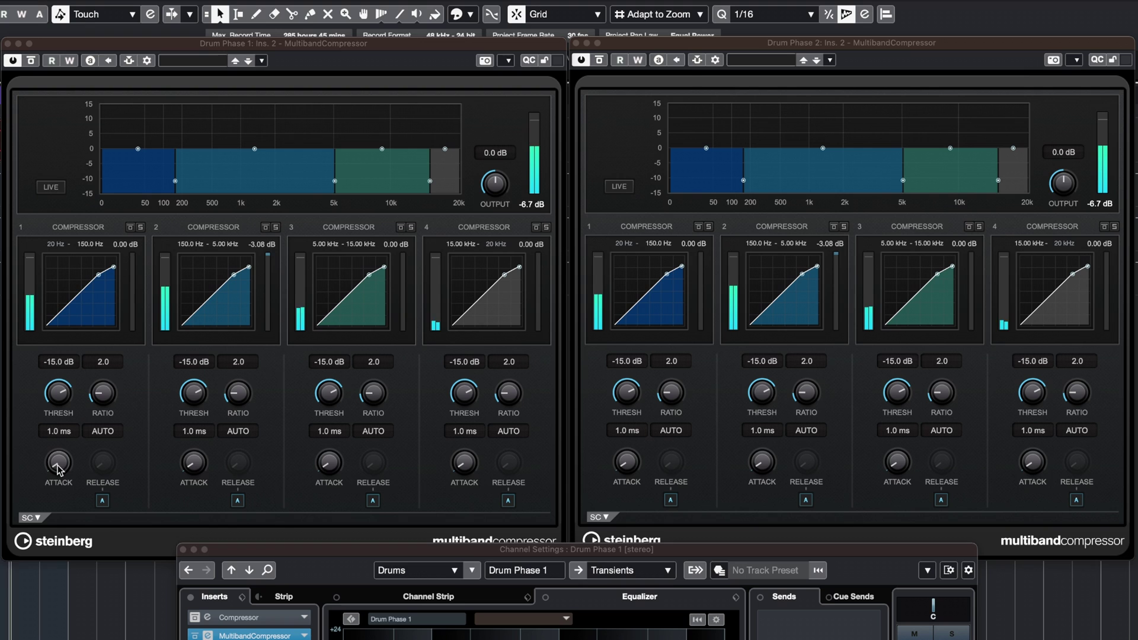
left_click_drag(58, 469, 58, 487)
left_click_drag(194, 463, 193, 481)
left_click_drag(334, 462, 335, 480)
left_click_drag(465, 463, 465, 481)
Turn off automatic release for all four bands of both MultibandCompressors and set each band's release to 10 ms
left_click(102, 501)
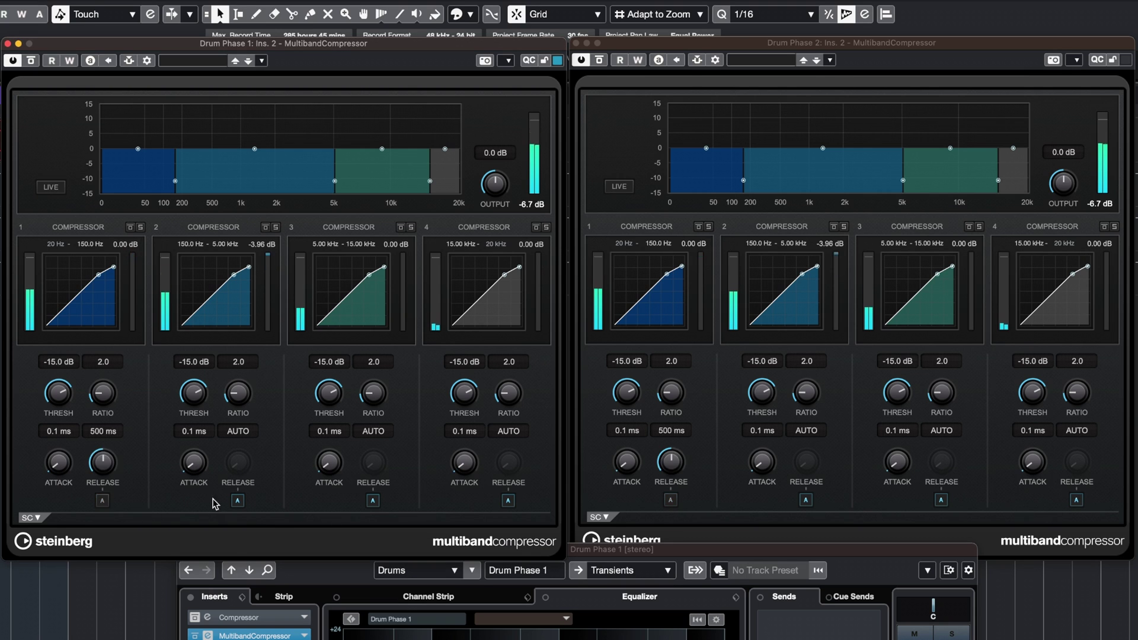
left_click(237, 501)
left_click(373, 501)
left_click(504, 504)
left_click_drag(508, 462, 506, 557)
left_click_drag(373, 463, 373, 604)
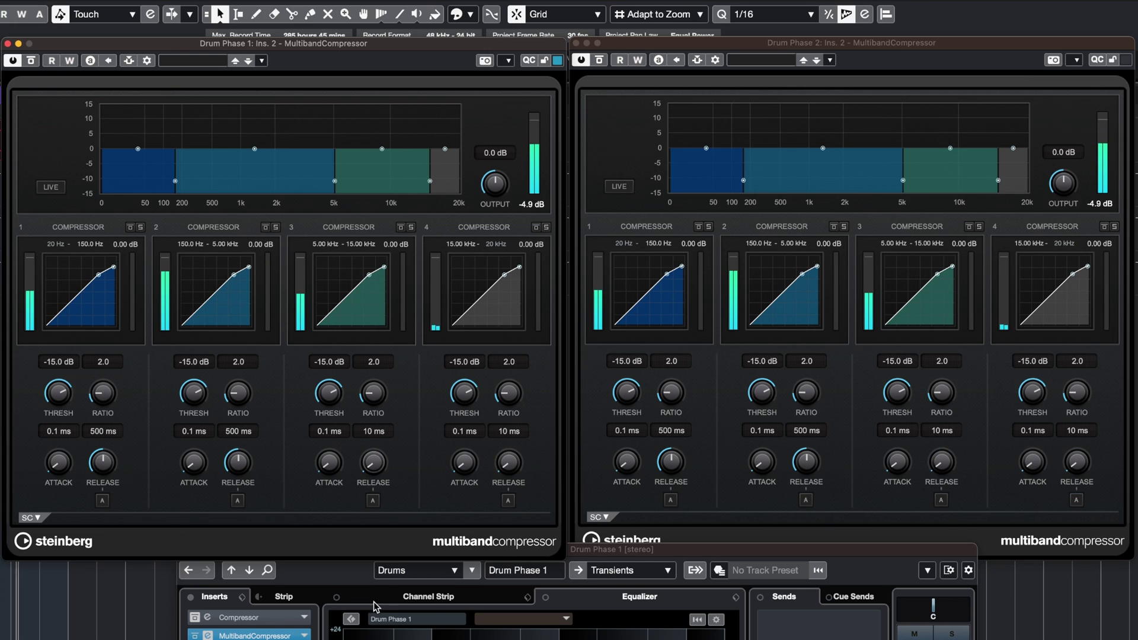
left_click_drag(238, 462, 237, 611)
left_click_drag(102, 462, 117, 581)
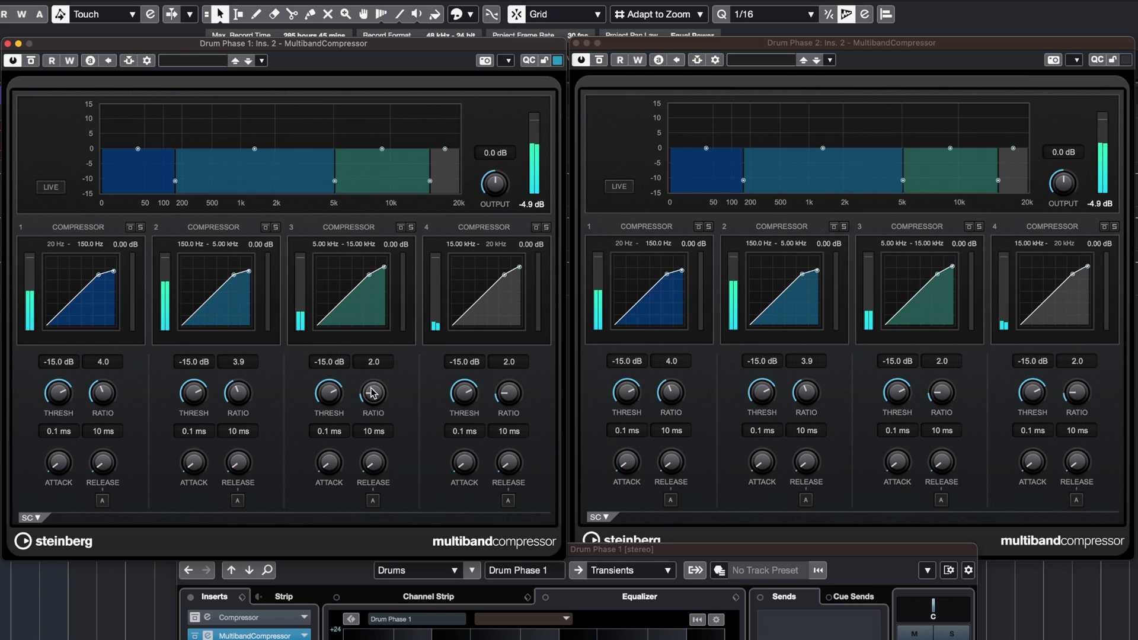
Set the ratios of bands 1 to 4 in both MultibandCompressors to 4.0, 3.9, 4.1 and 4.2
left_click_drag(373, 357, 374, 350)
left_click_drag(509, 401, 511, 367)
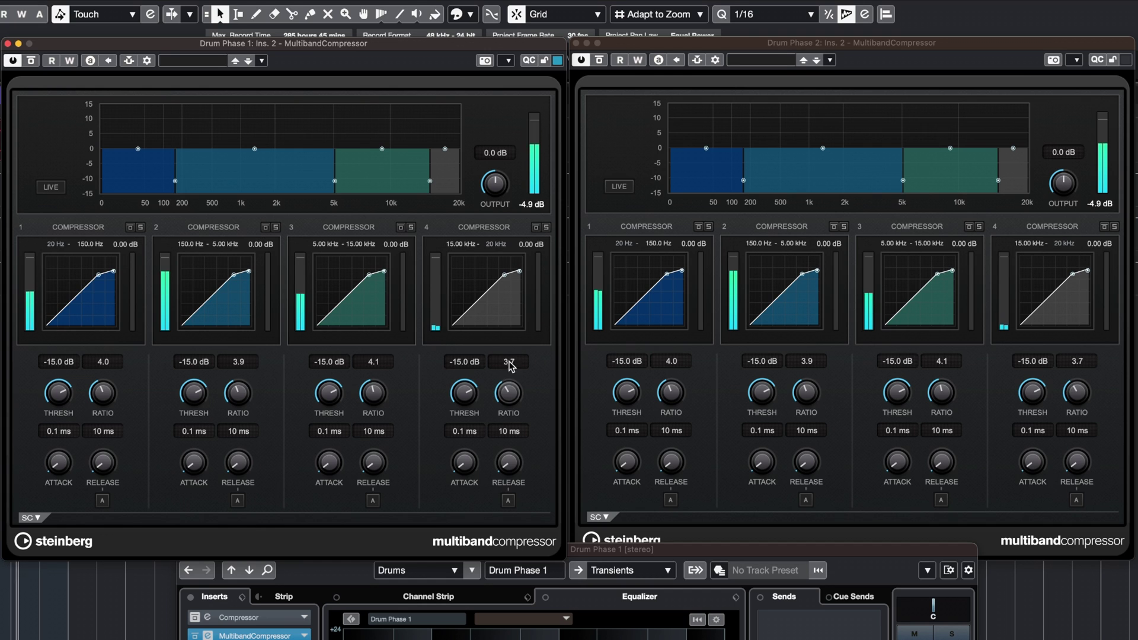
Lower the thresholds of bands 1 to 4 in both MultibandCompressors to -32.1, -32.7, -42.9 and -53.4 dB
left_click_drag(59, 392, 58, 435)
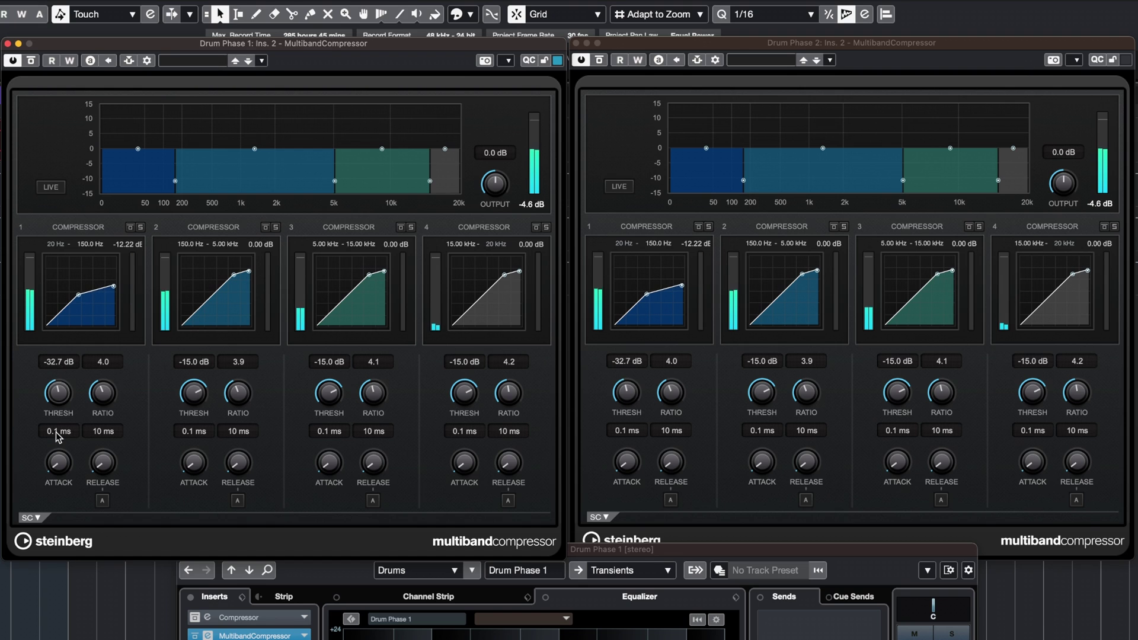
left_click_drag(196, 409, 197, 438)
left_click_drag(329, 392, 331, 457)
left_click_drag(464, 392, 459, 460)
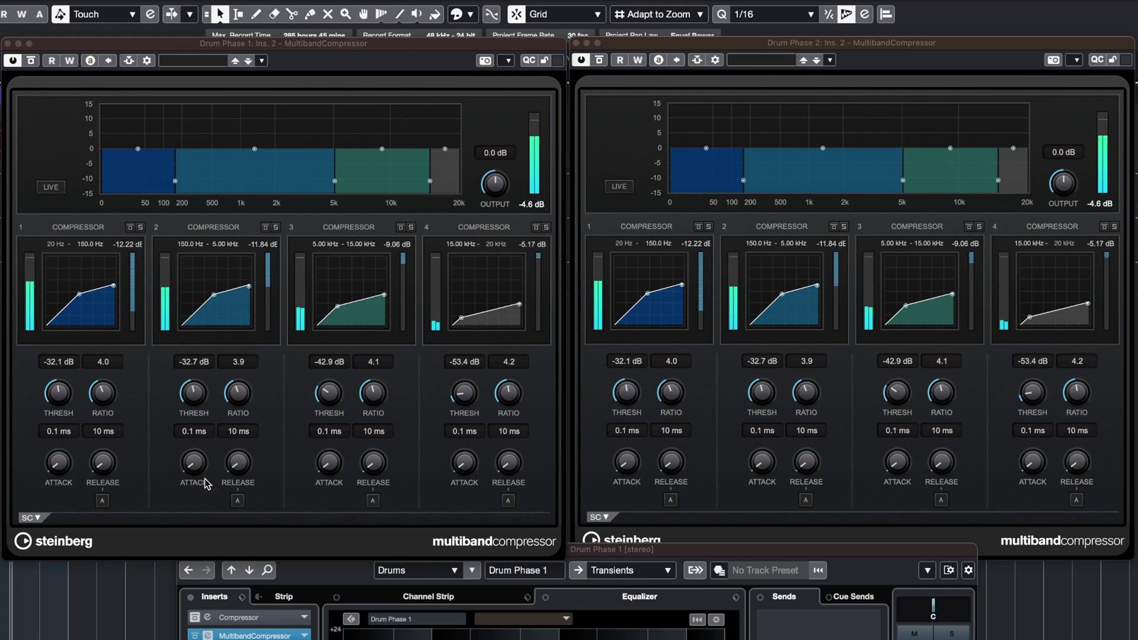
Set the attack of bands 1 to 3 in Drum Phase 1's MultibandCompressor to 36.6, 12.1 and 6.6 ms
left_click(56, 475)
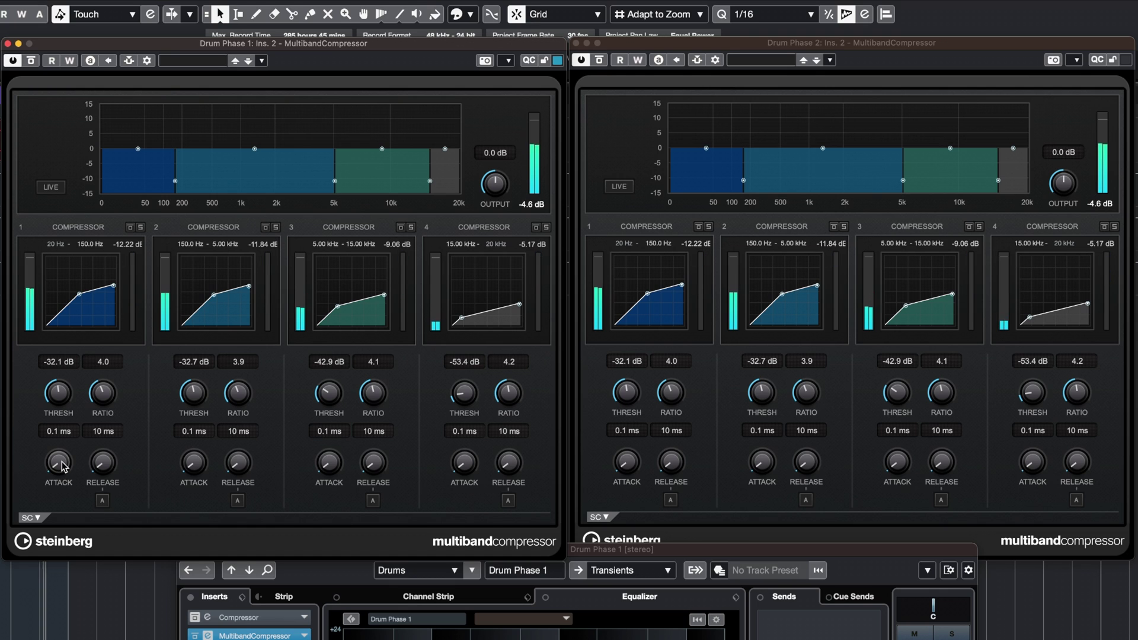
left_click_drag(63, 471, 68, 442)
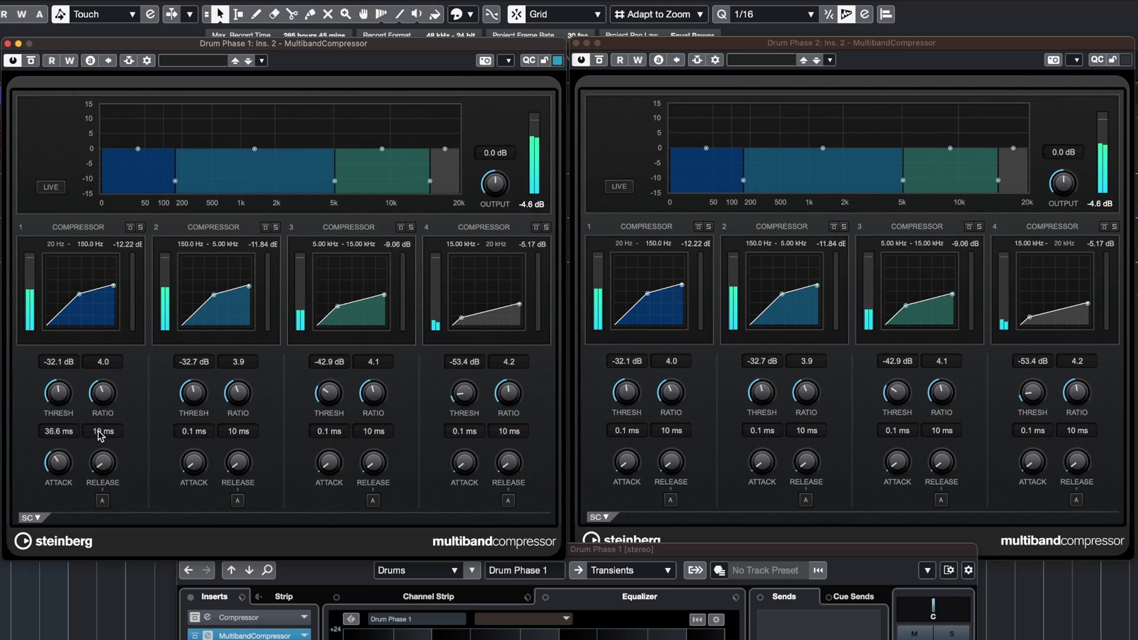
left_click_drag(190, 466, 198, 455)
left_click_drag(330, 466, 332, 464)
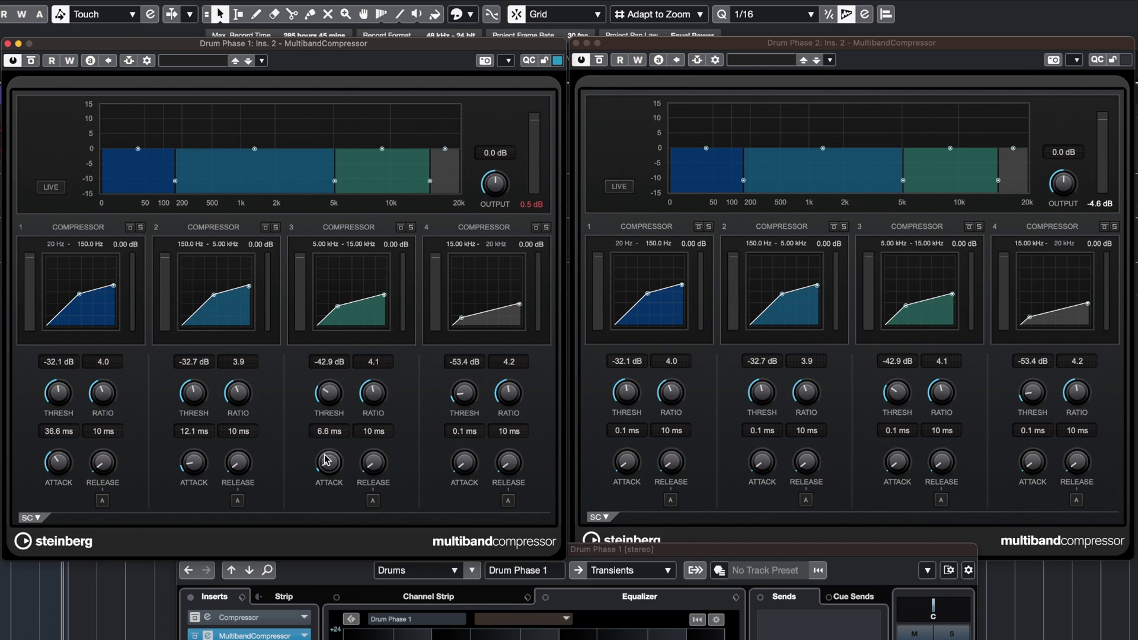
Play back the drums and raise the Transients group's fader to -0.20 dB
key("space")
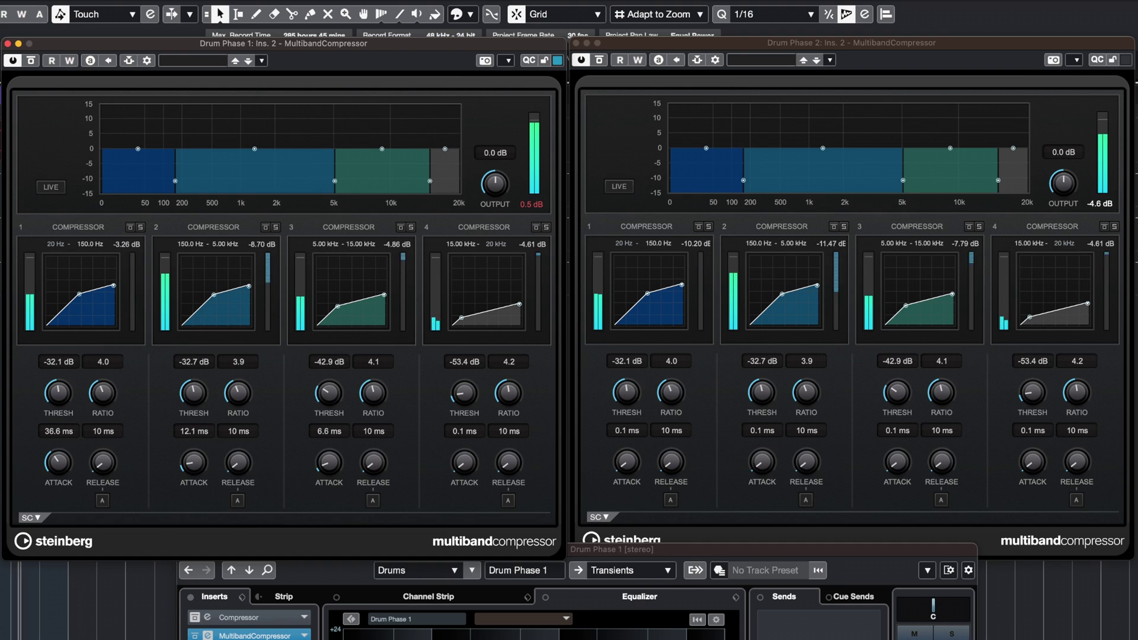
left_click(934, 614)
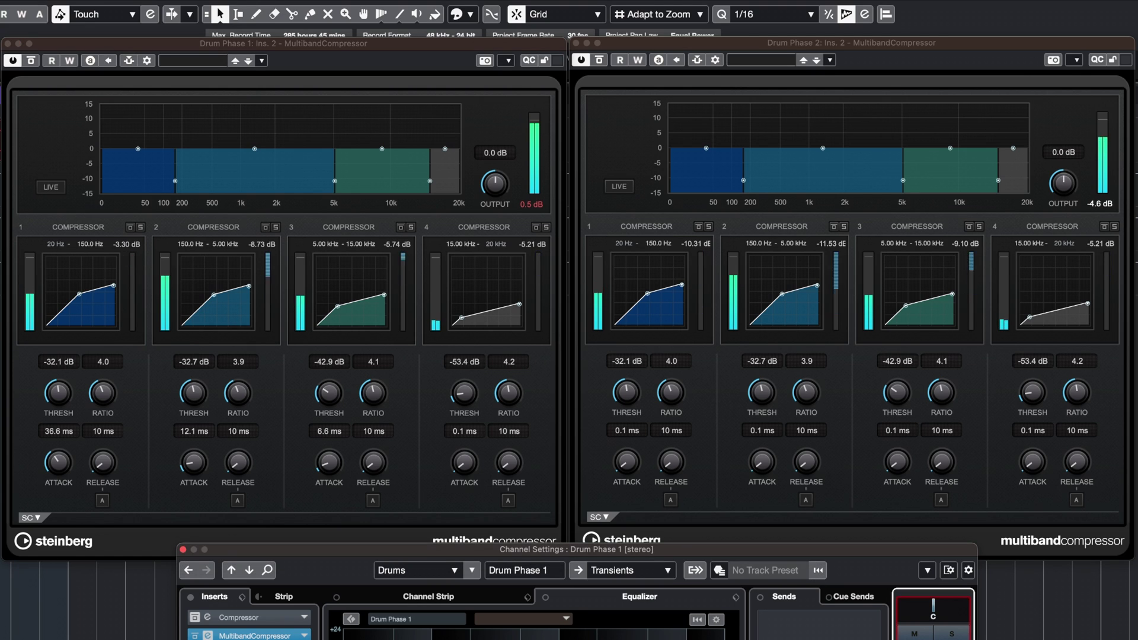
key("Up")
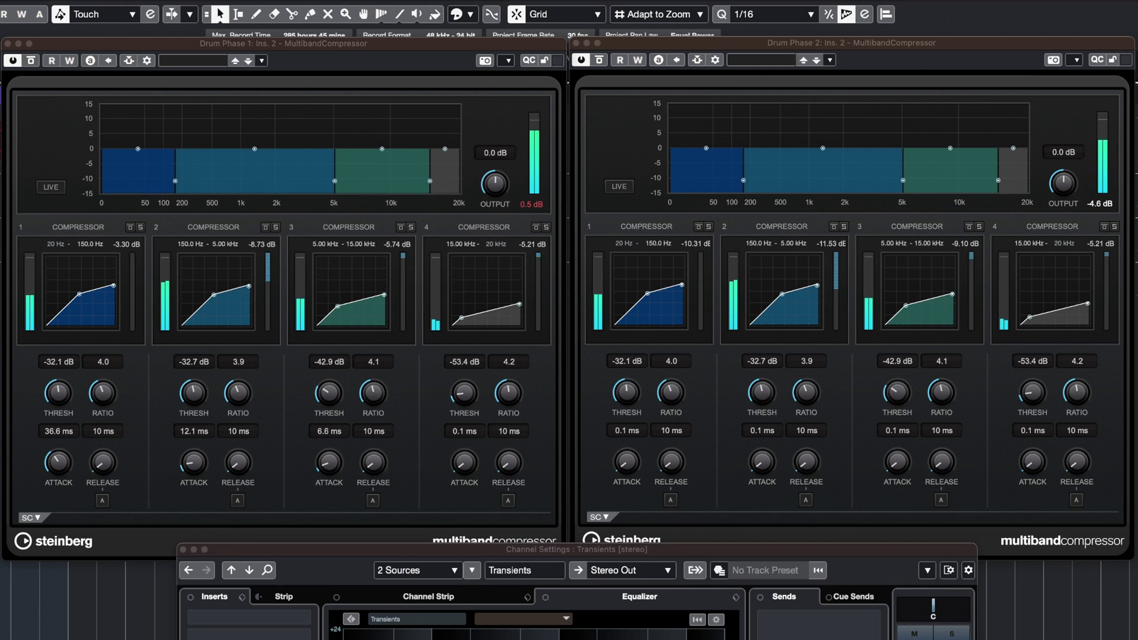
left_click(933, 617)
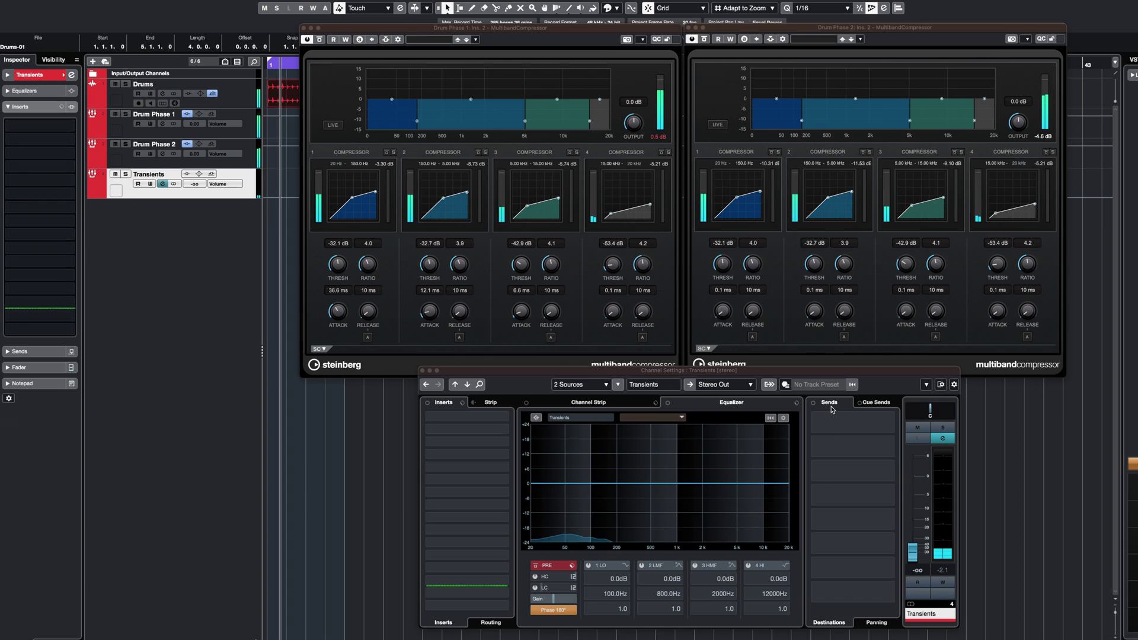
left_click_drag(912, 554, 914, 484)
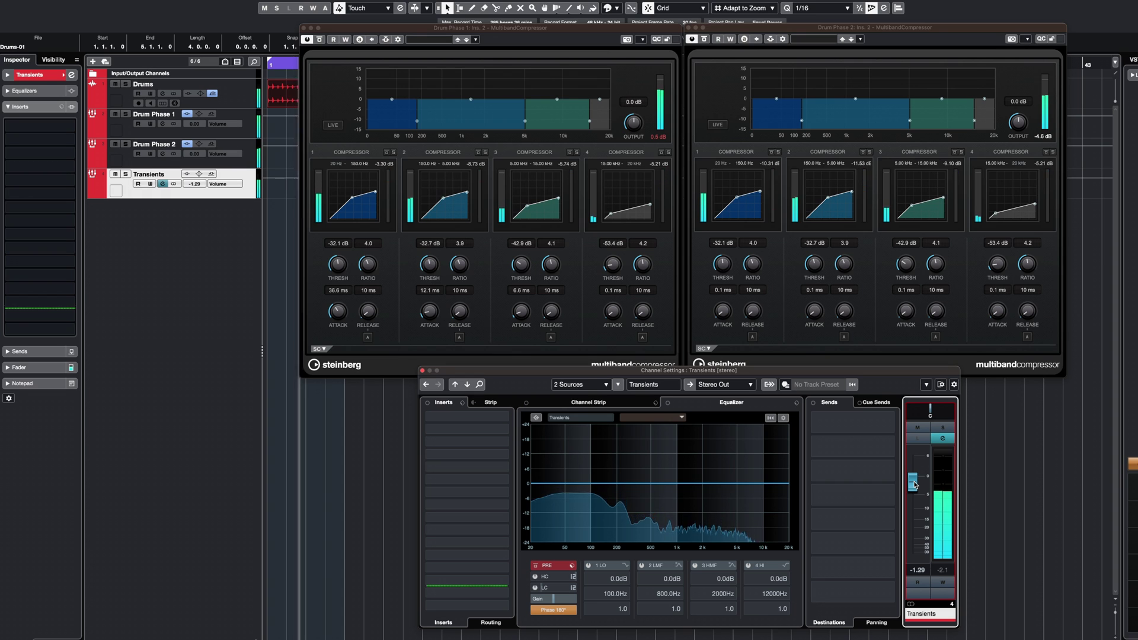
left_click_drag(915, 485, 914, 483)
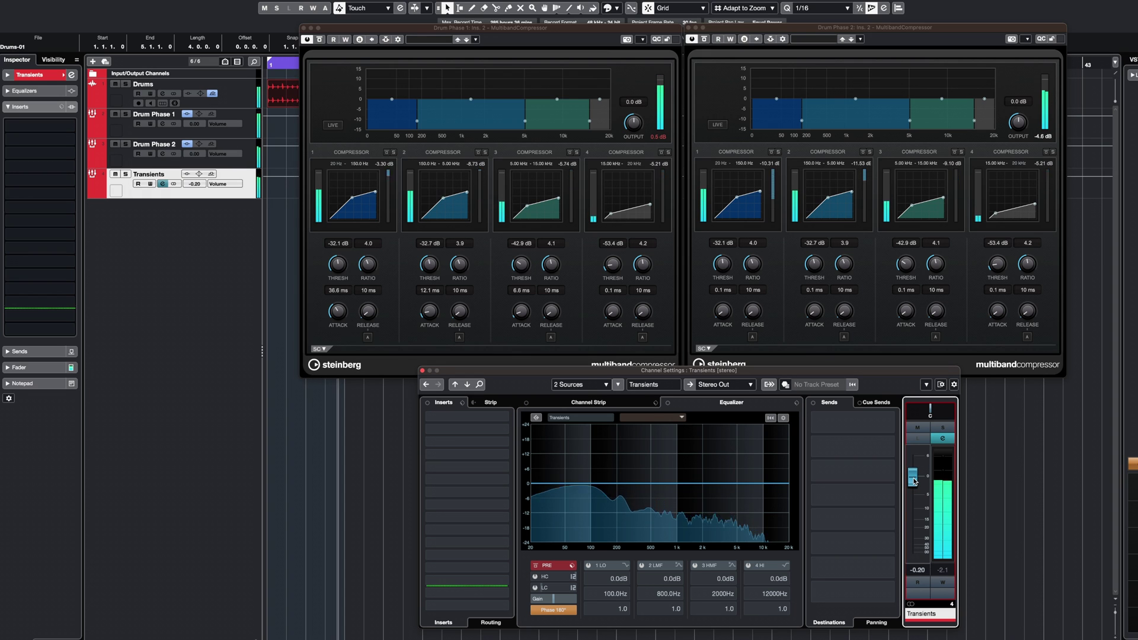
In both Drum Phase MultibandCompressors, set bands 1-3 thresholds to -38.7, -37.2 and -40.8 dB, bands 1-2 ratios to 5.3 and 5.6, and output to -3.4 dB
left_click(245, 135)
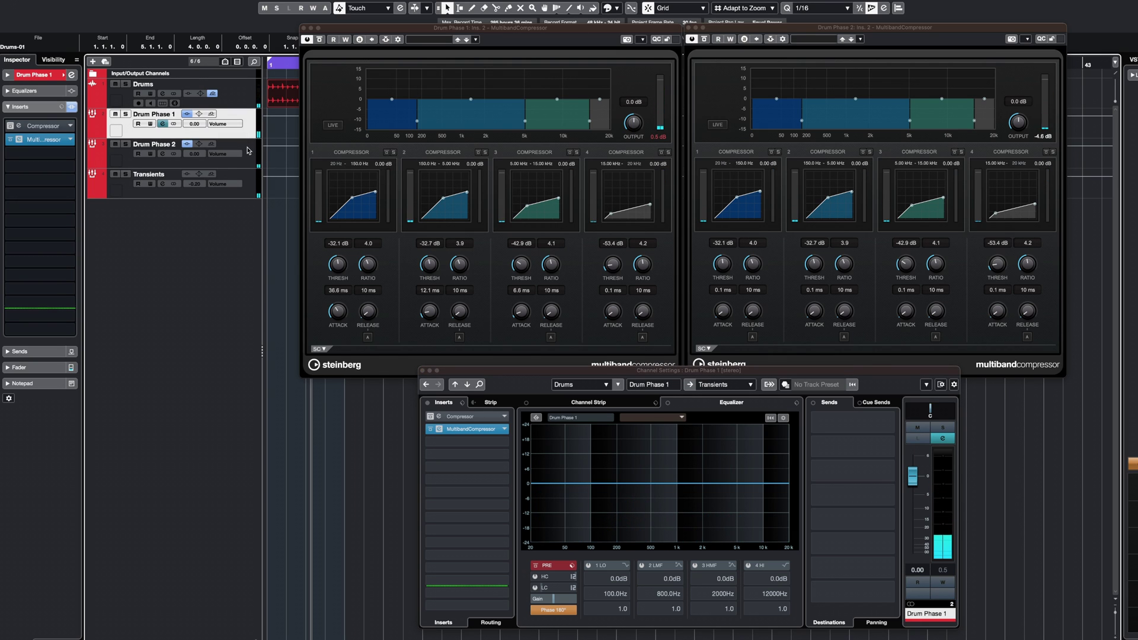
left_click(247, 150, "shift")
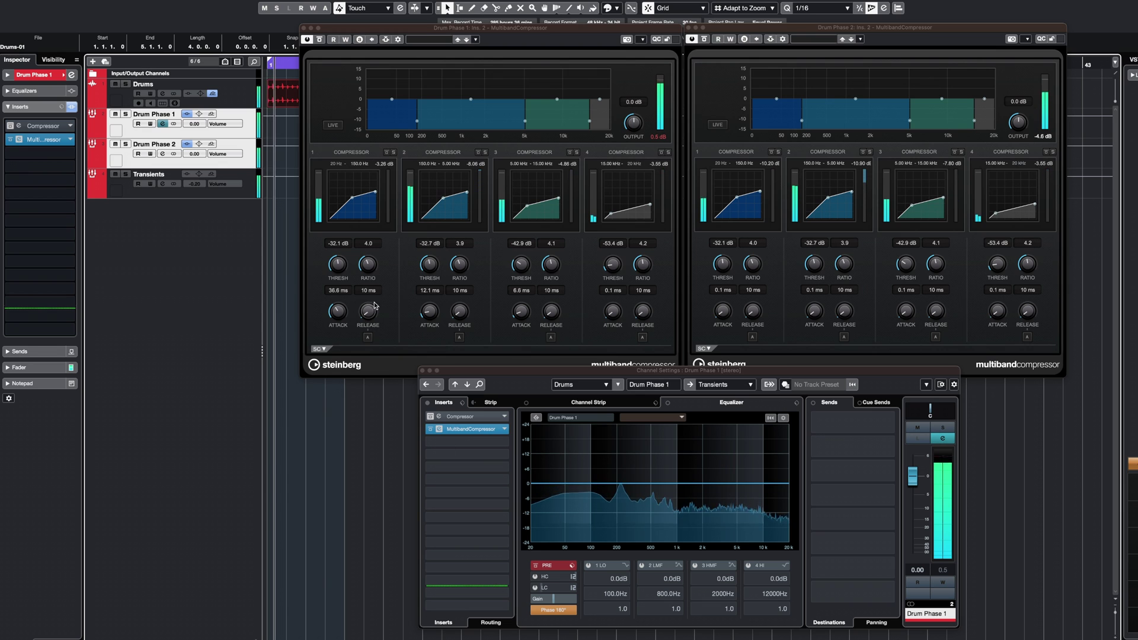
left_click(336, 267)
left_click_drag(335, 269, 335, 275)
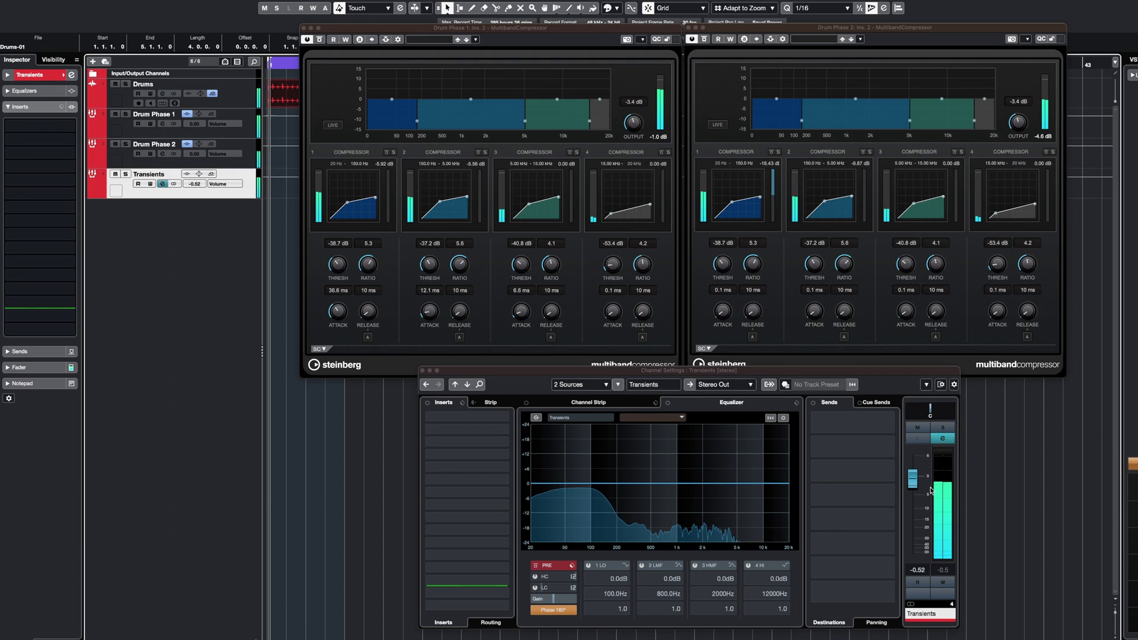
Audition the blend with the Transients group's fader at -0.52 dB and stop playback
left_click_drag(913, 482, 914, 485)
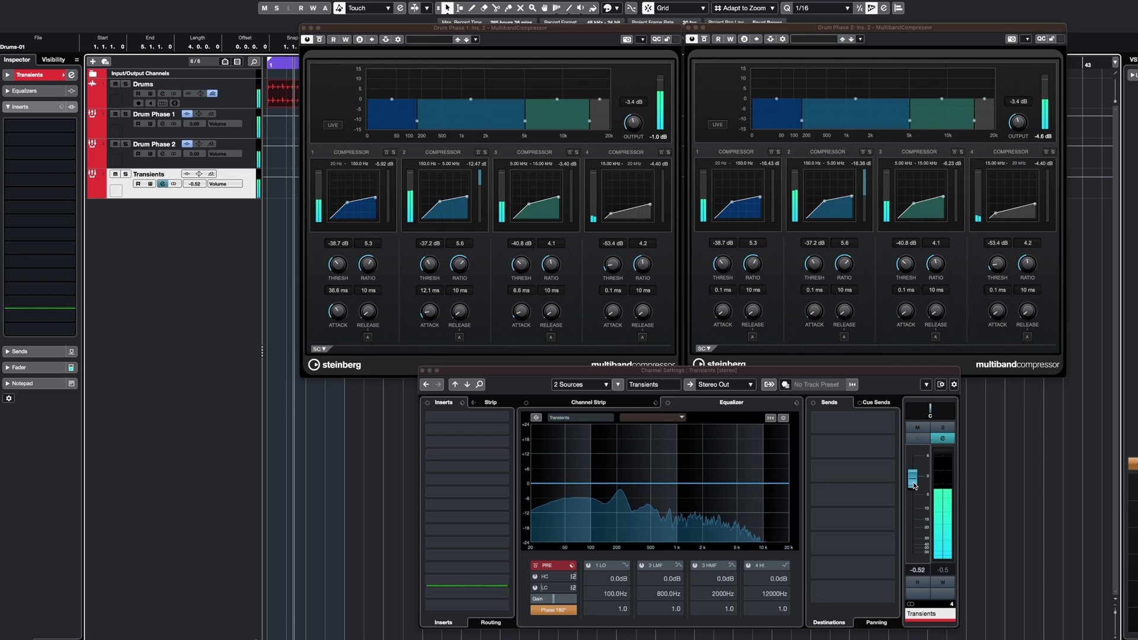
left_click(556, 609)
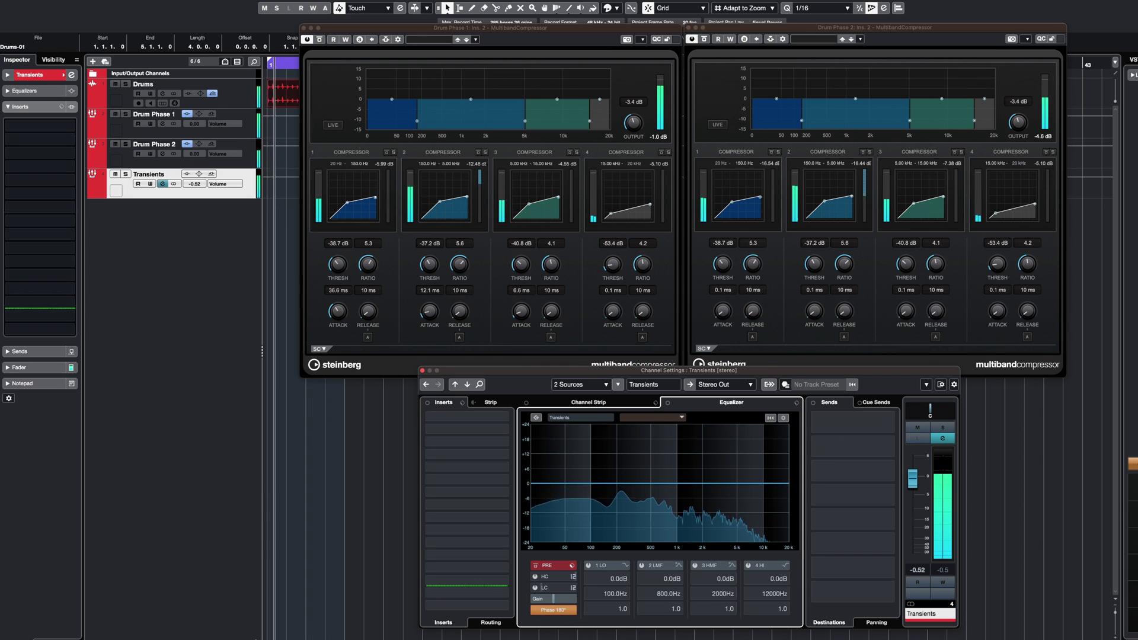
key("space")
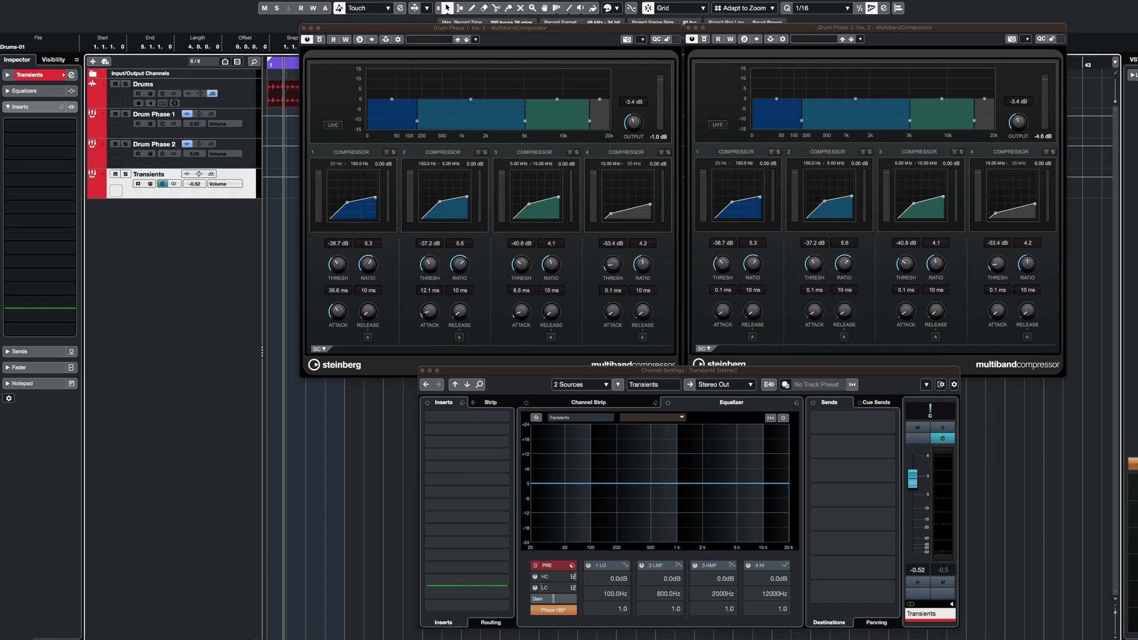
Bypass the MultibandCompressors on both Drum Phase tracks and insert a TR5 Bus Compressor on each in the third slot
left_click(217, 167, "shift")
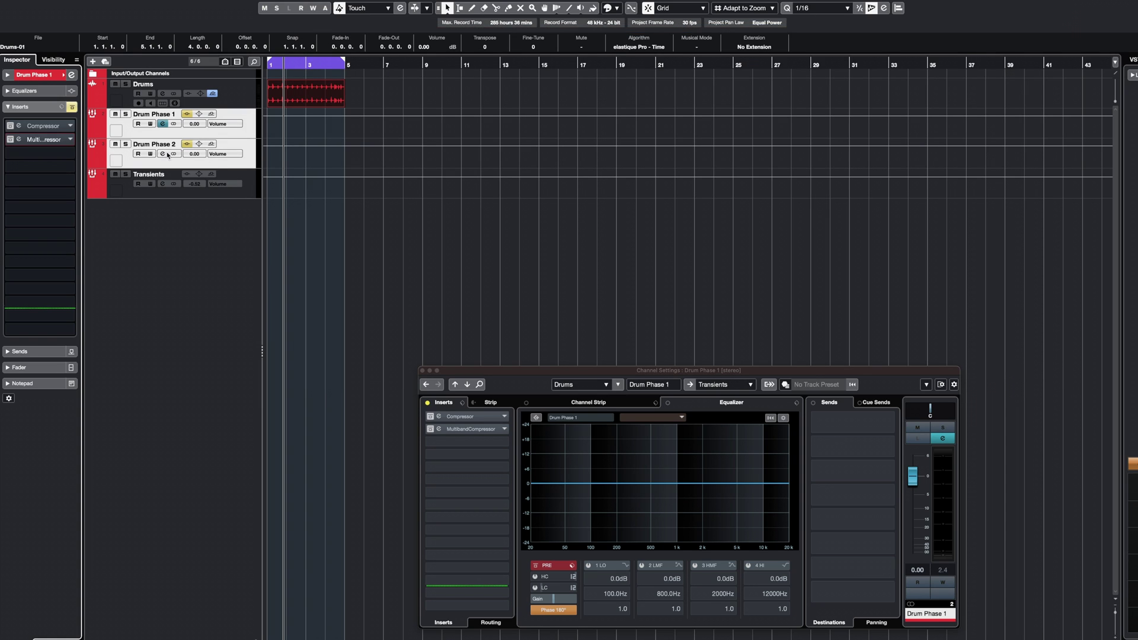
left_click(55, 158)
left_click(53, 216)
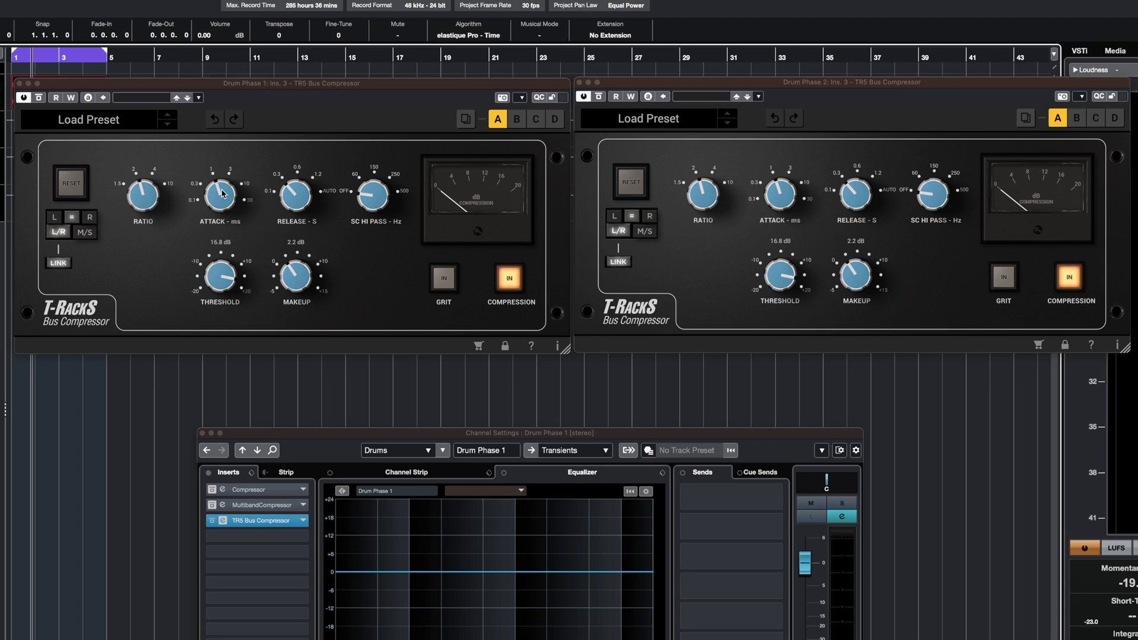
Raise the ratio and shorten the attack on both TR5 Bus Compressors, and lower their thresholds to 2.9 dB during playback
left_click(237, 337)
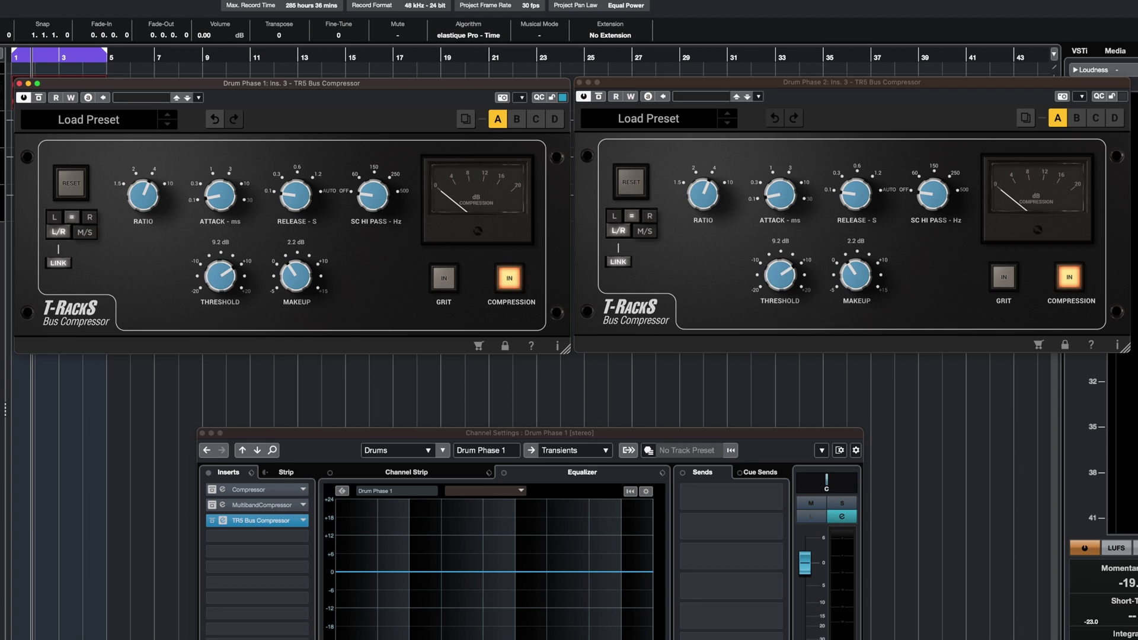
left_click(13, 59)
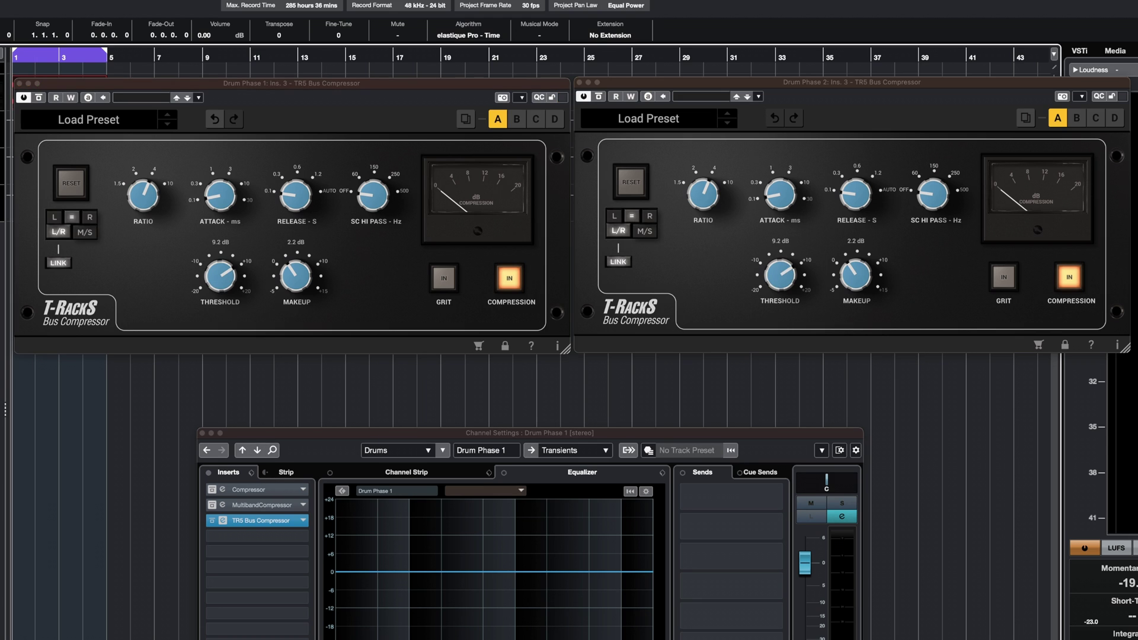
key("space")
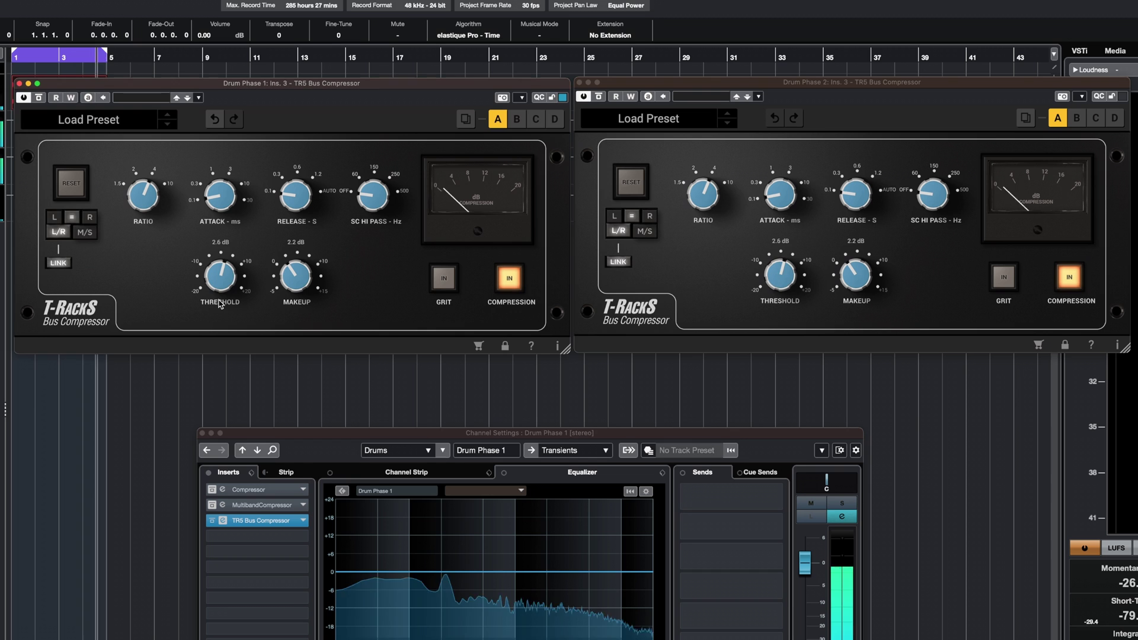
left_click_drag(221, 275, 221, 299)
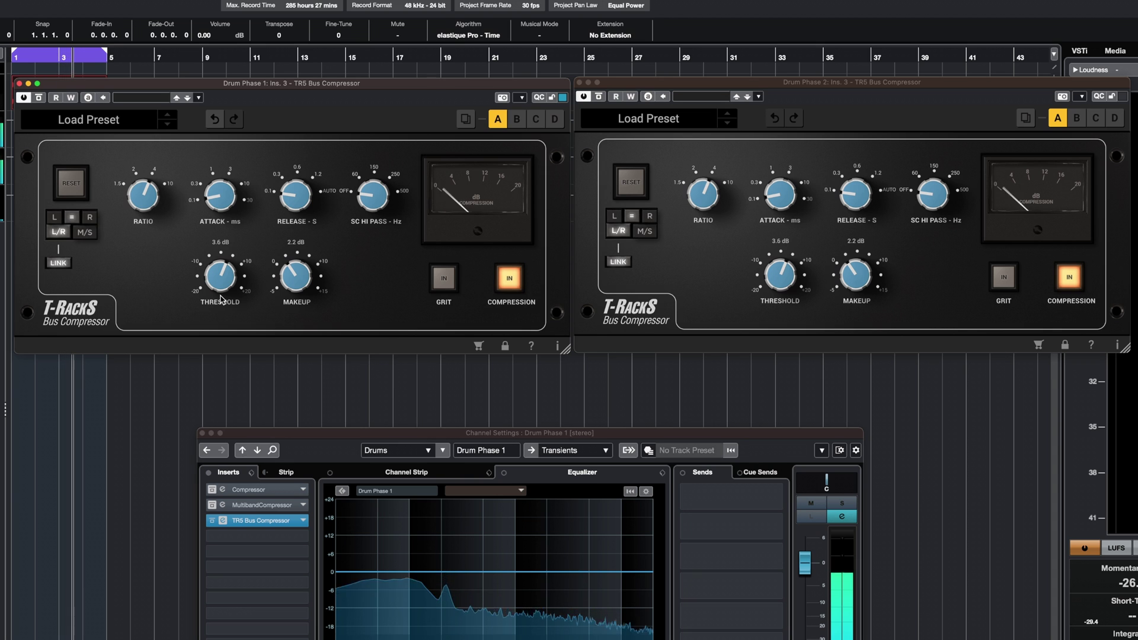
scroll(225, 288, "down", 3)
scroll(225, 289, "down", 4)
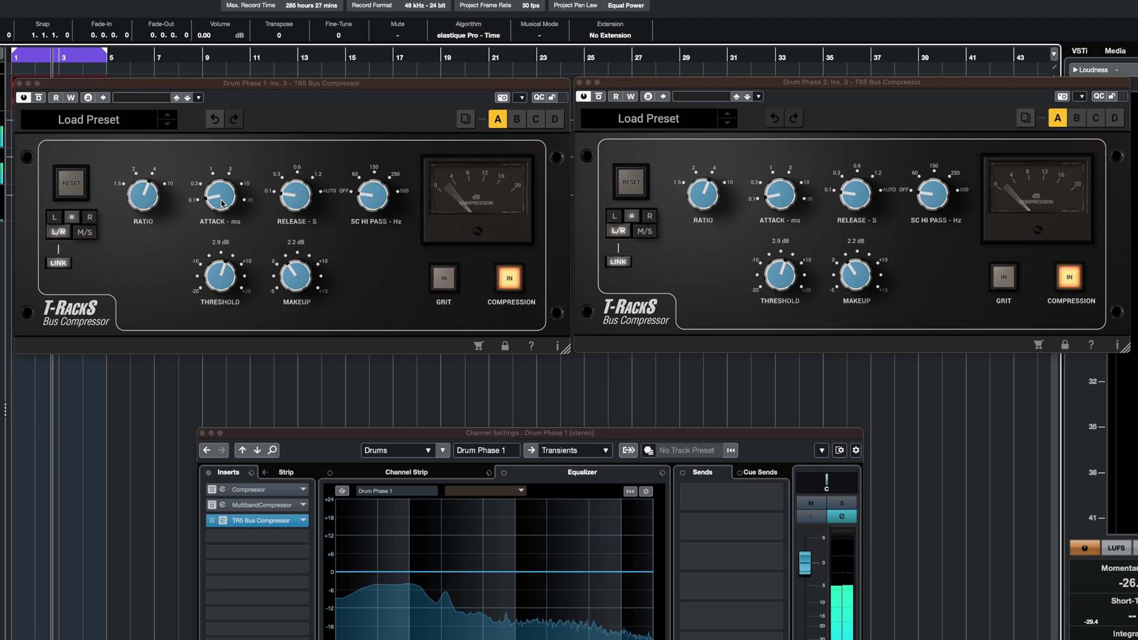
Lengthen the attack on Drum Phase 1's TR5 Bus Compressor only, and set both compressors' threshold to -7.9 dB and makeup to 3.1 dB
left_click(224, 153)
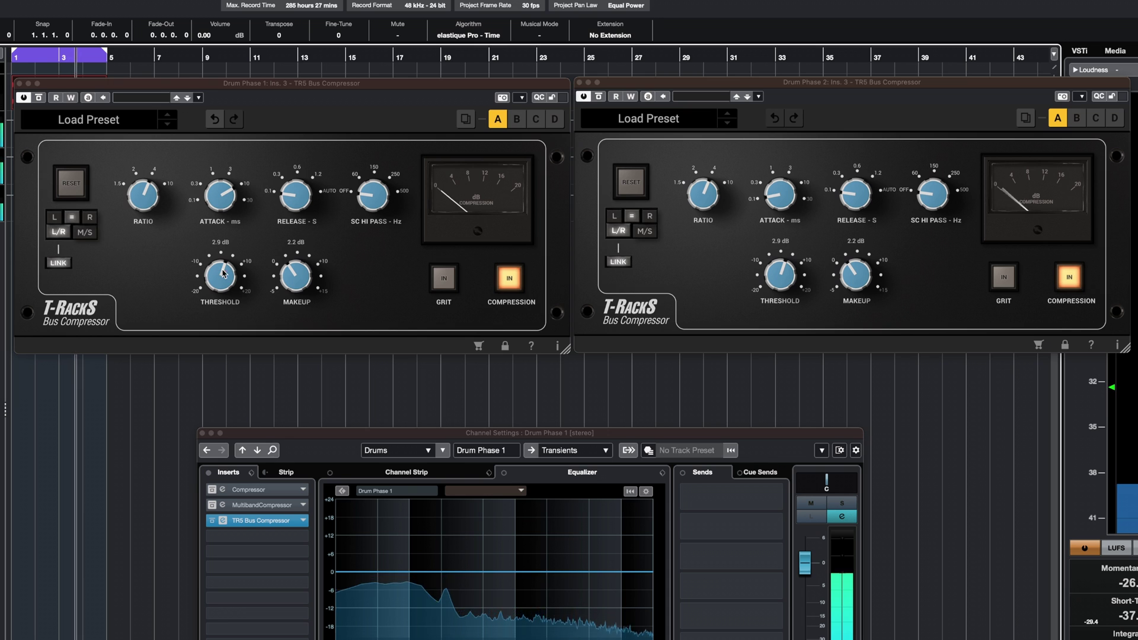
left_click_drag(221, 280, 225, 321)
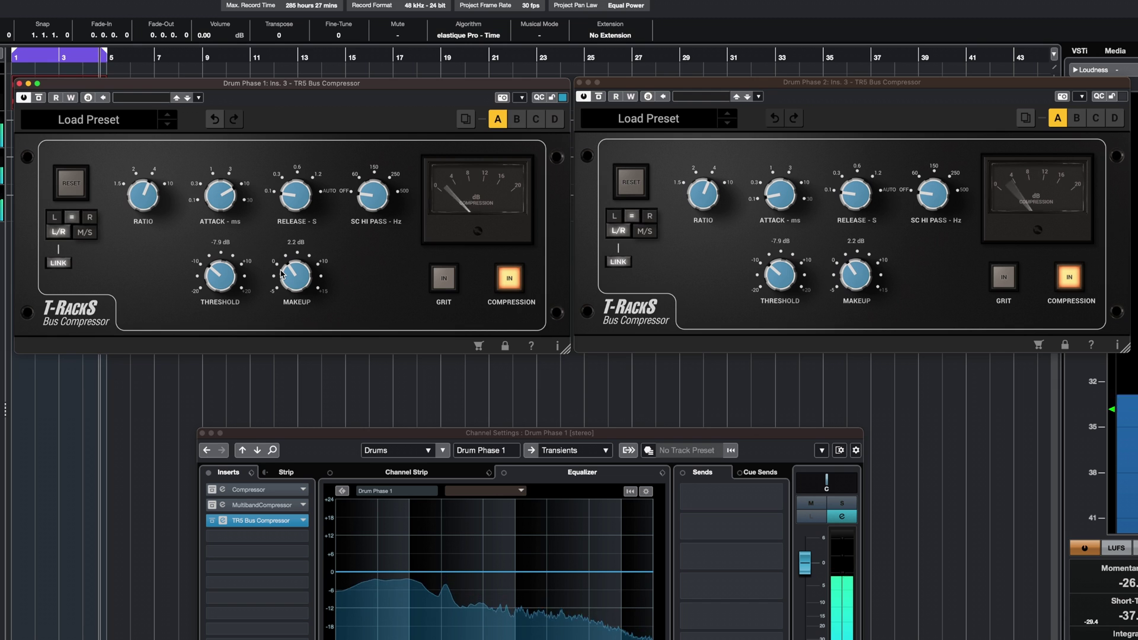
left_click_drag(300, 283, 301, 276)
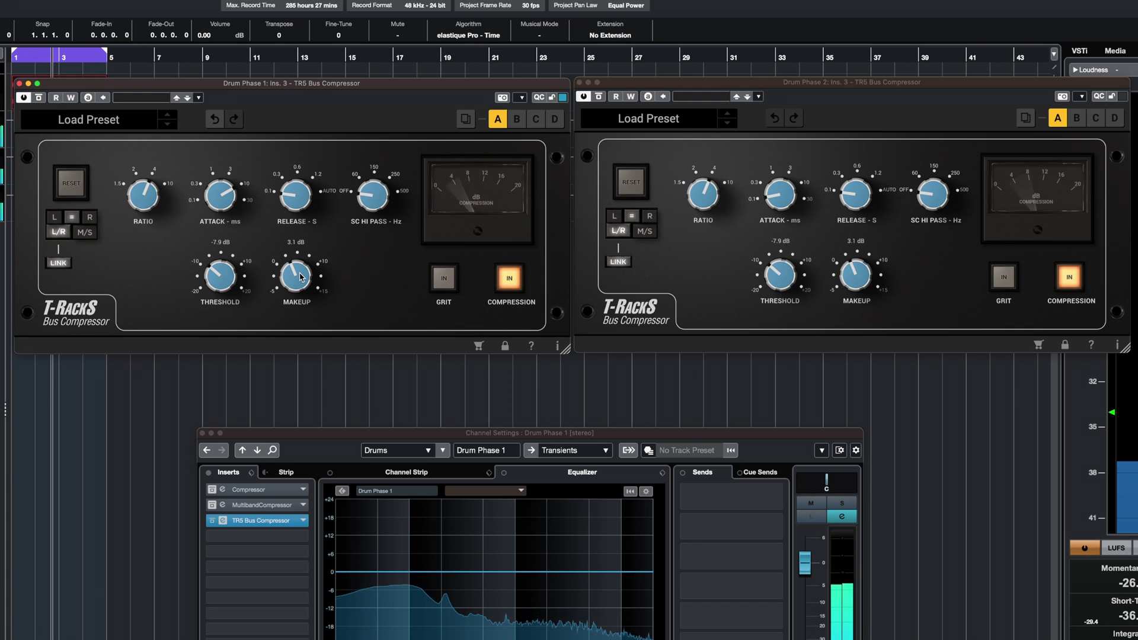
Raise the Drums channel's fader to about 0 dB to bring the dry drums back in
key("Down")
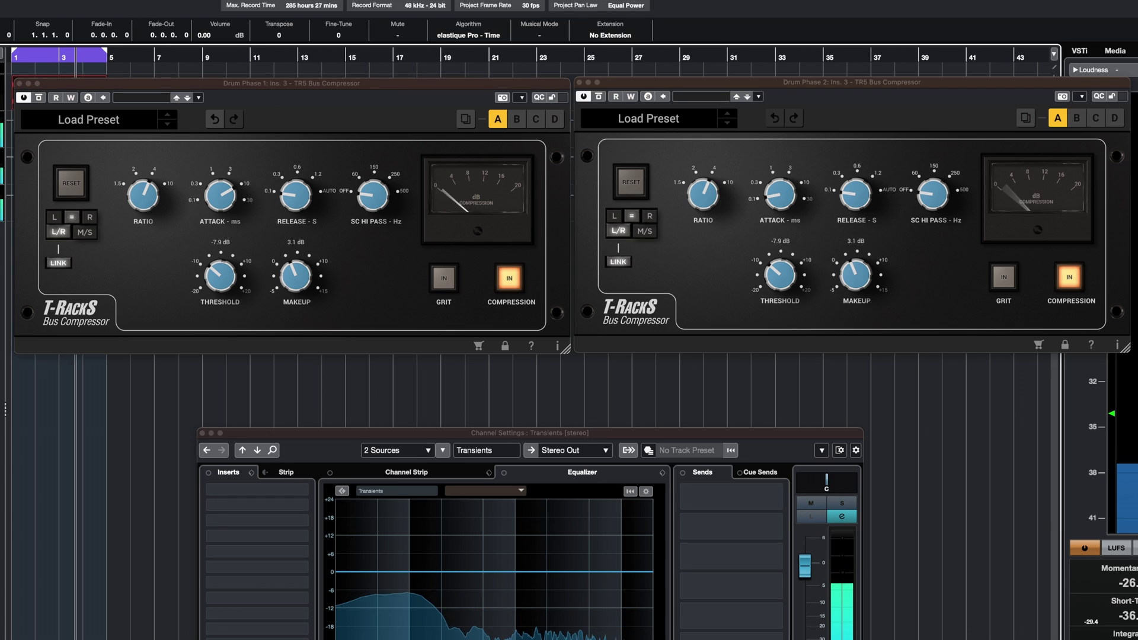
key("Up")
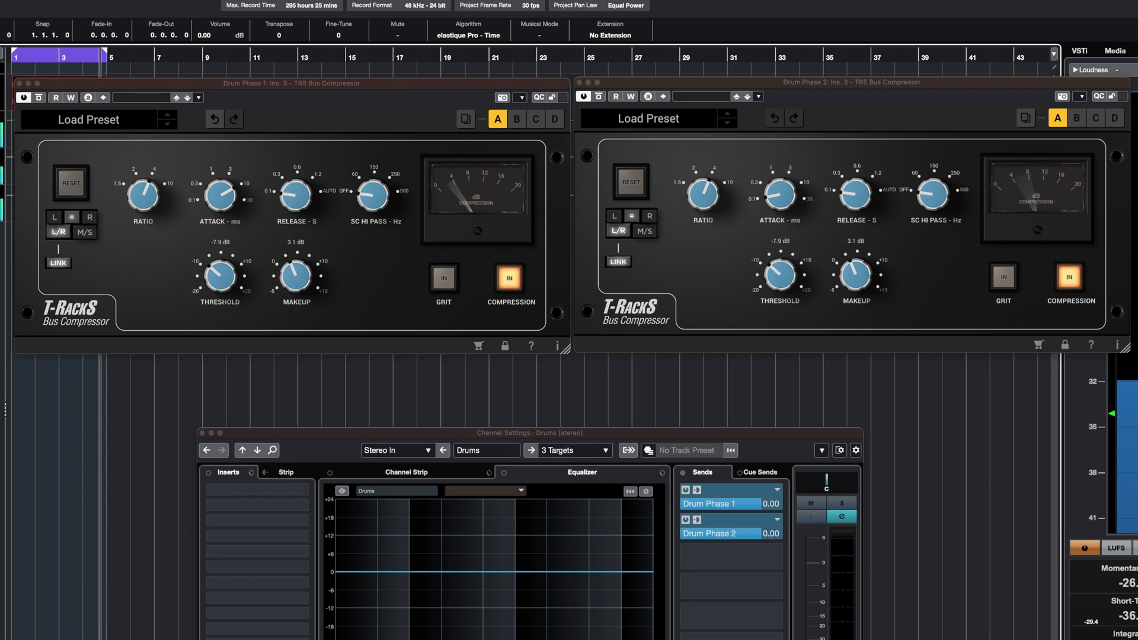
left_click_drag(804, 631, 804, 562)
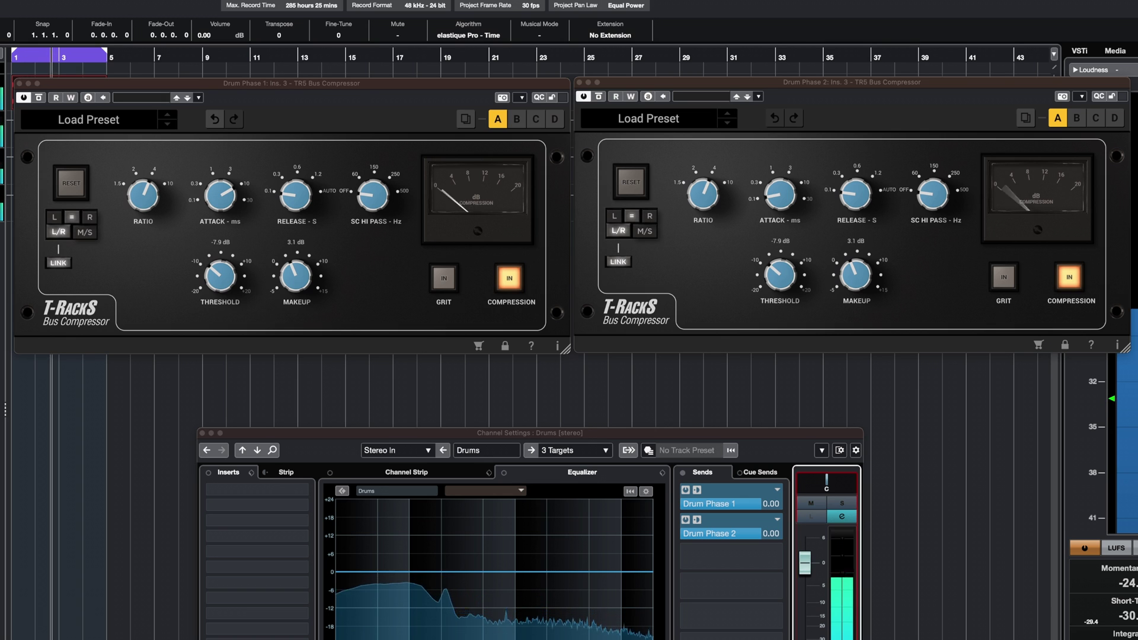
Balance the Transients group against the dry drums by raising its fader slightly and lowering it again, and stop playback
key("Down")
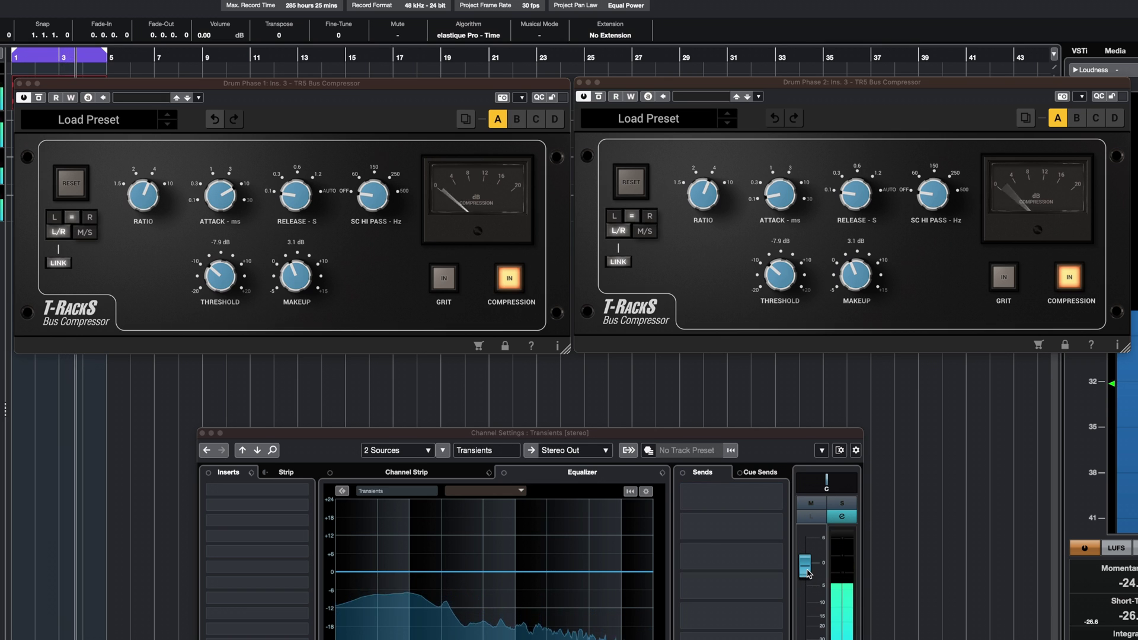
left_click_drag(806, 572, 806, 568)
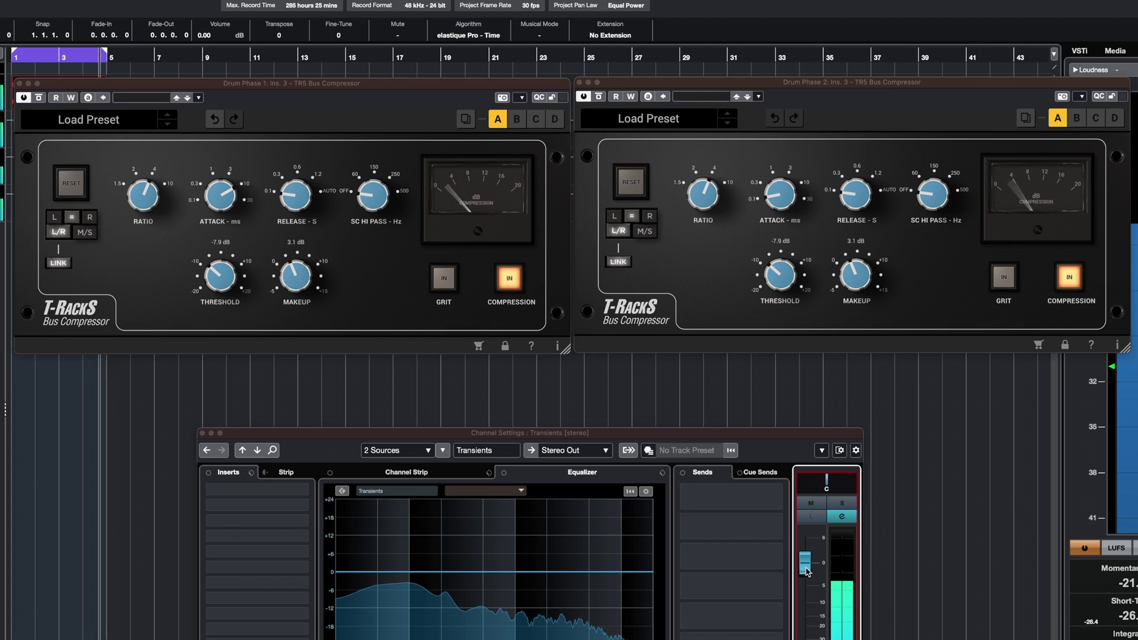
key("Up")
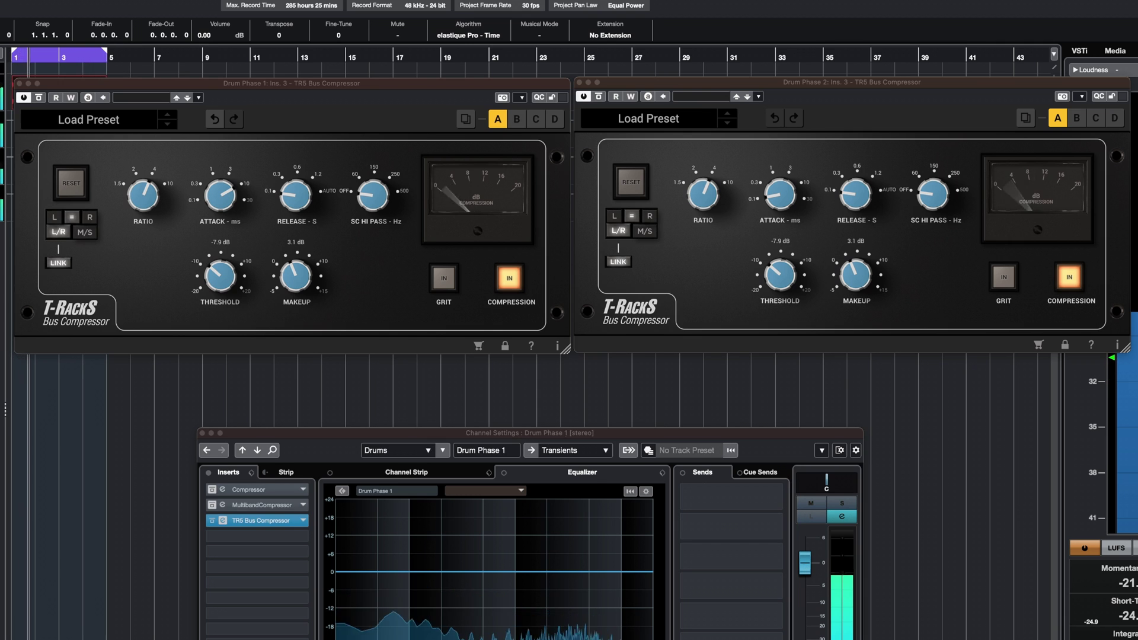
key("Down")
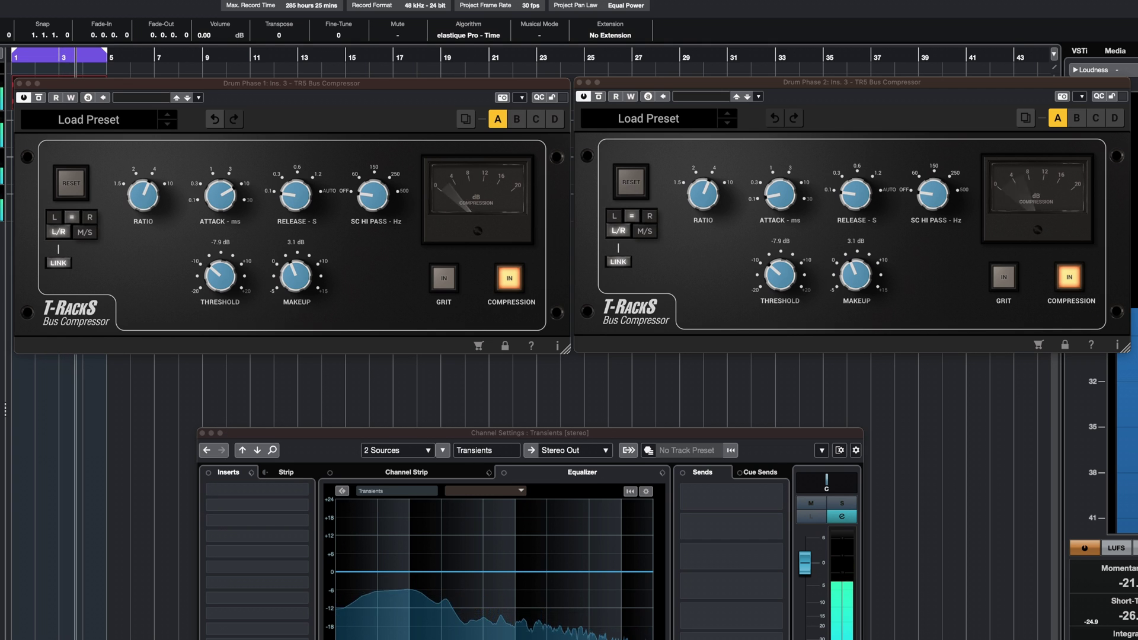
left_click_drag(804, 562, 804, 569)
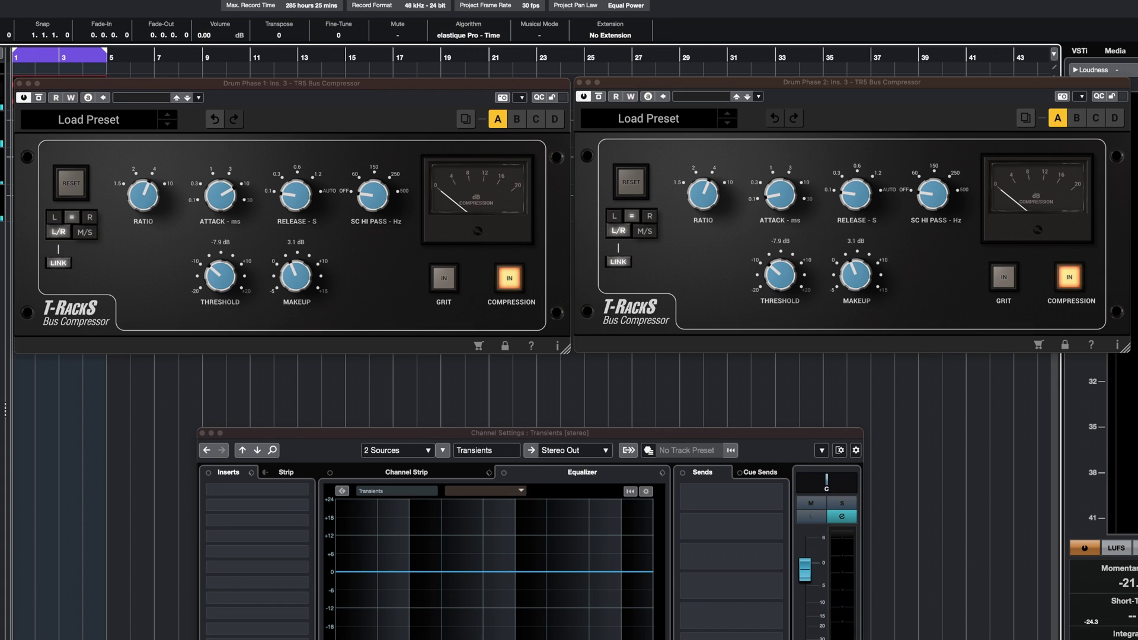
Enable Grit on the TR5 Bus Compressors of both Drum Phase tracks and audition the drums
left_click(163, 163)
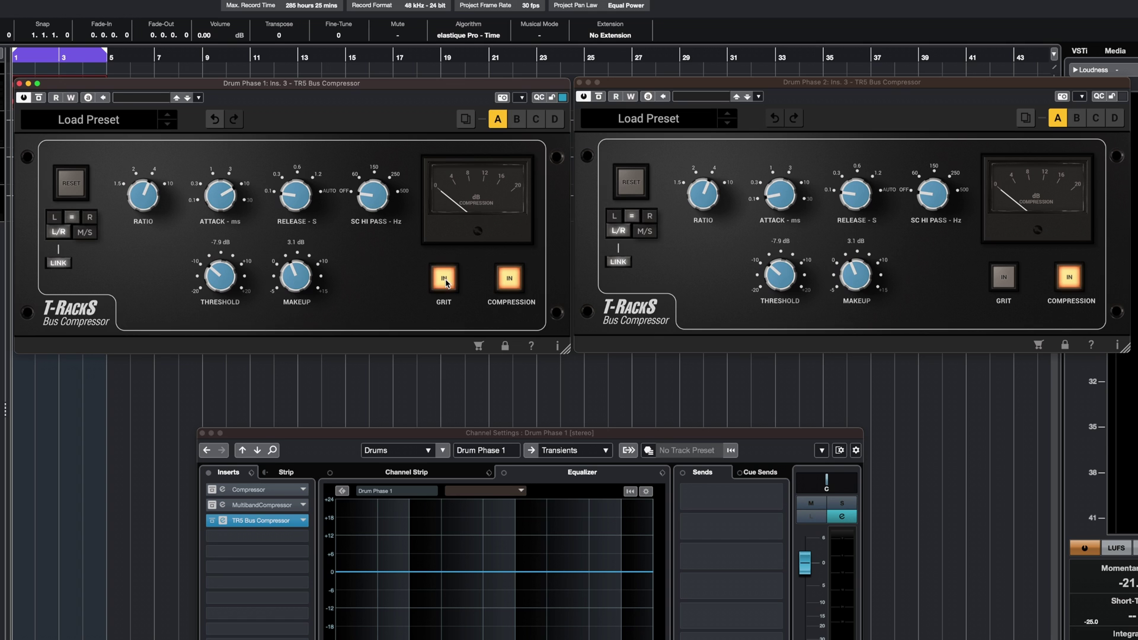
key("space")
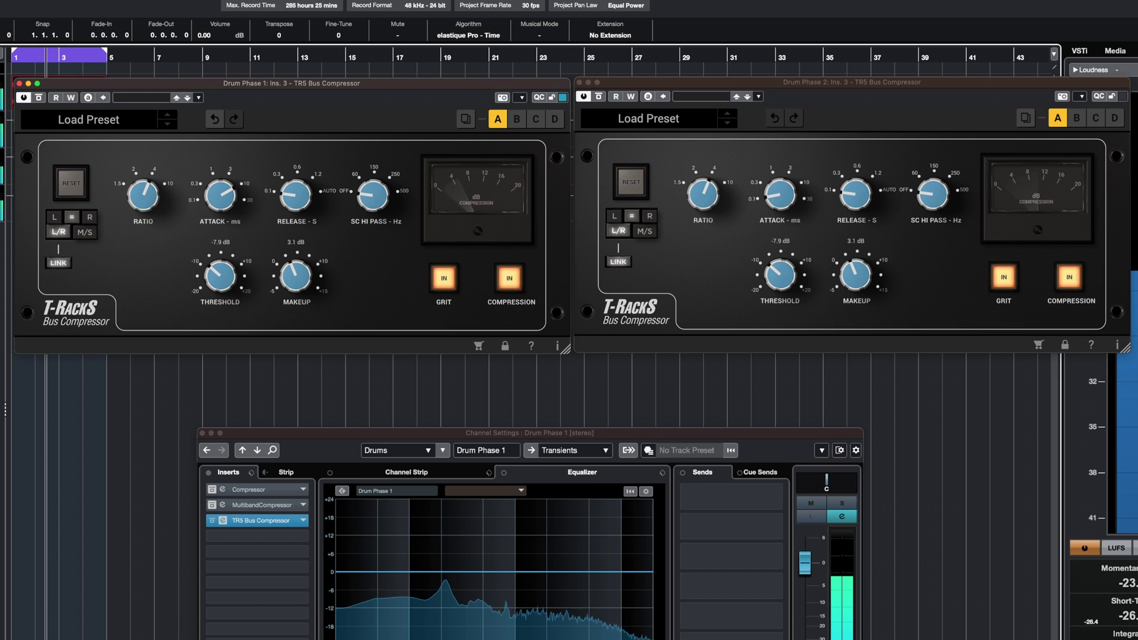
Bypass the TR5 Bus Compressors, insert a DPR-402 Stereo on both Drum Phase channels, and arrange the two plugin windows side by side
key("Up")
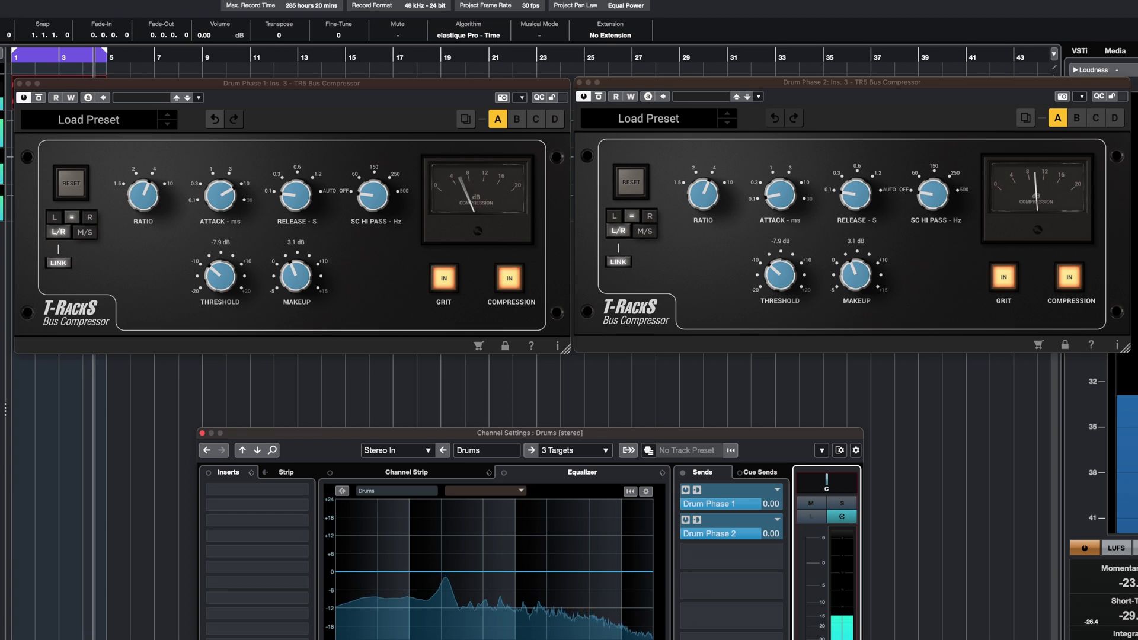
key("Down")
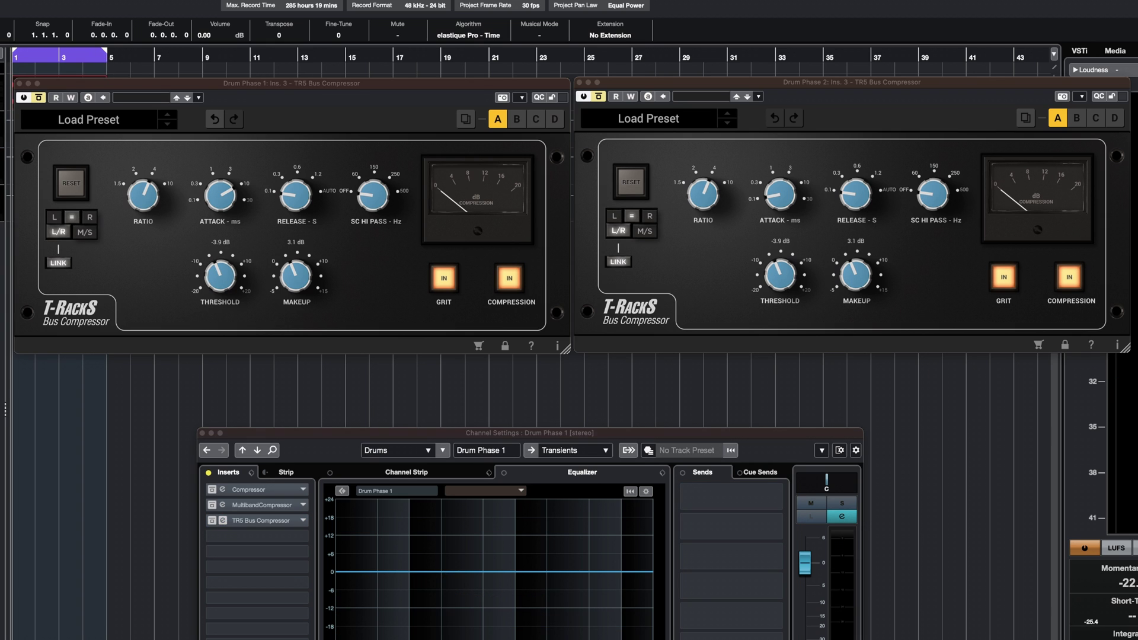
left_click_drag(495, 101, 373, 124)
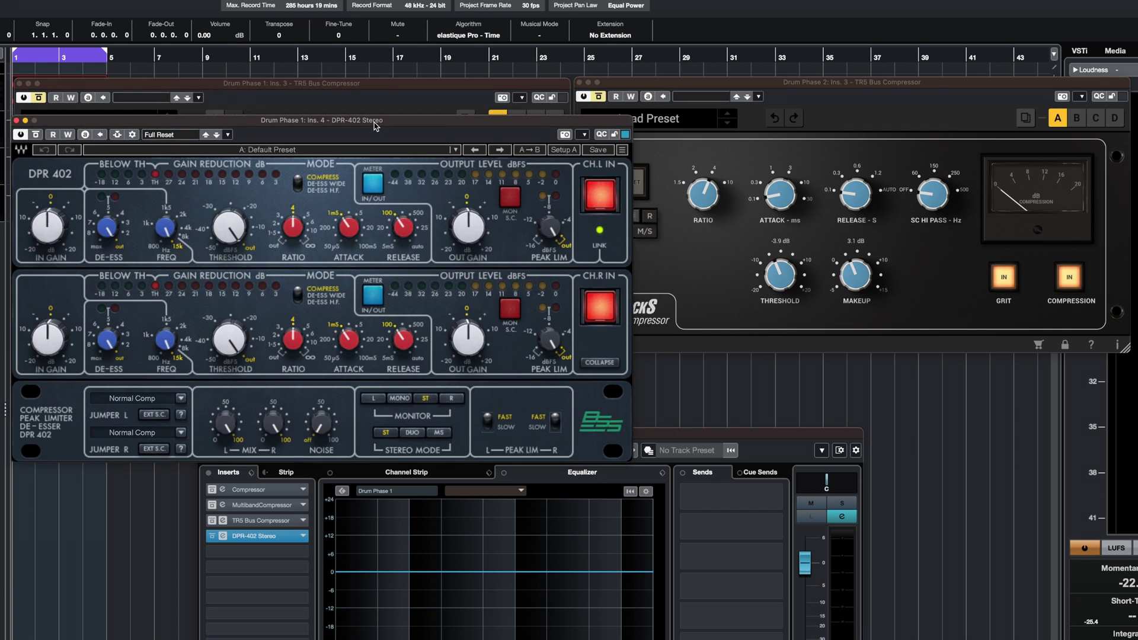
left_click_drag(373, 124, 387, 124)
key("Down")
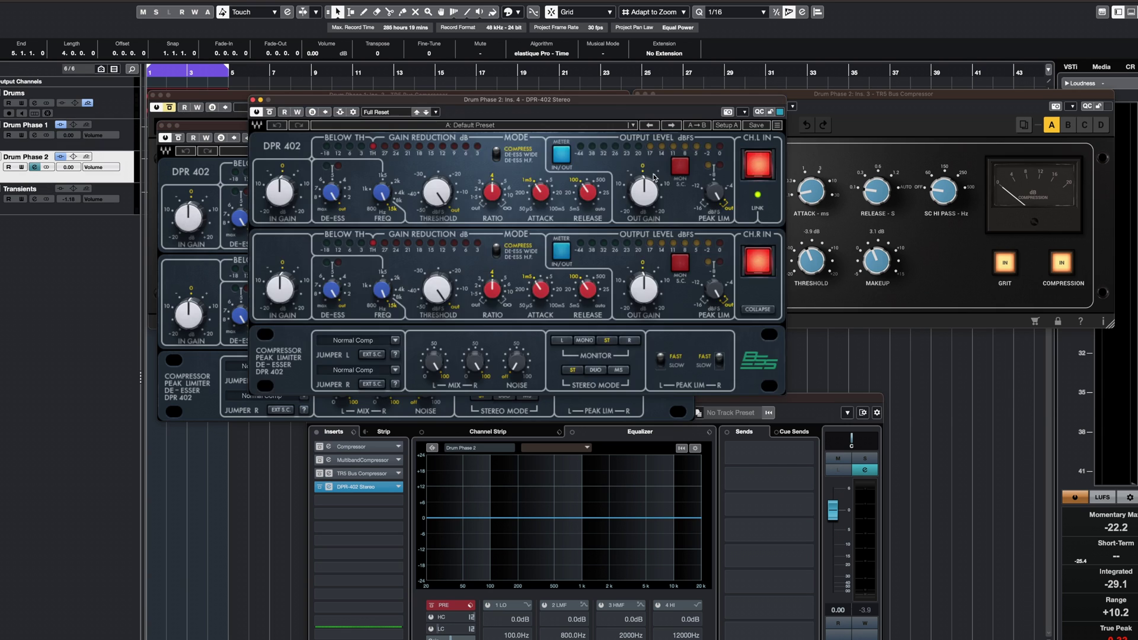
left_click_drag(593, 99, 909, 105)
left_click_drag(379, 125, 249, 104)
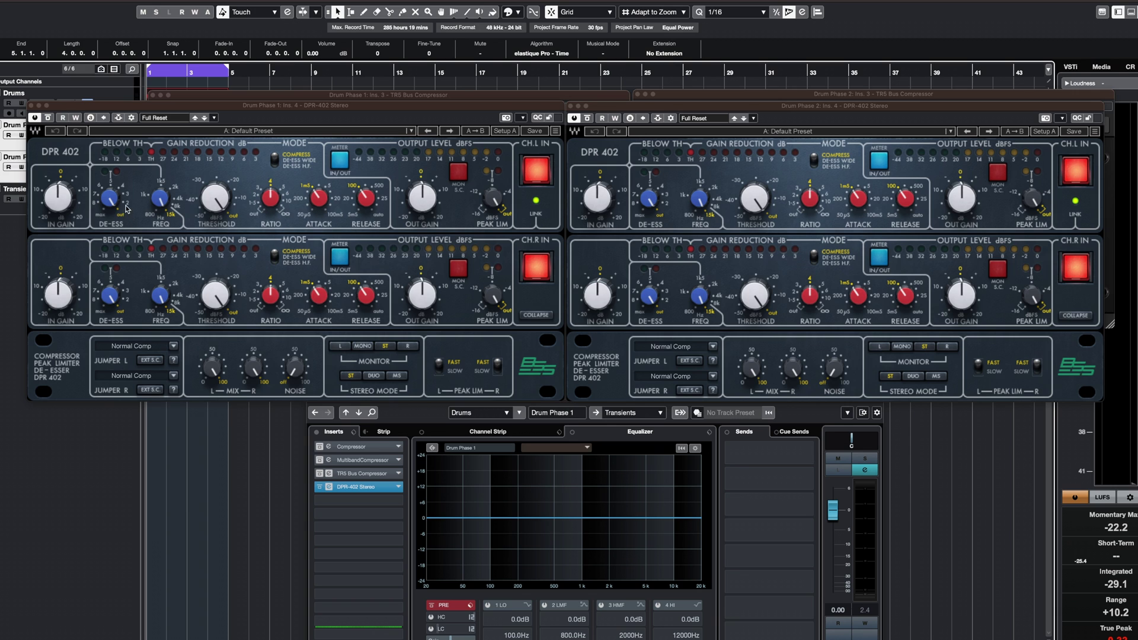
Set both DPR-402s to a lower threshold, higher ratio, fast attack and fast release, and lengthen only Drum Phase 1's attack during playback
left_click_drag(216, 199, 216, 196)
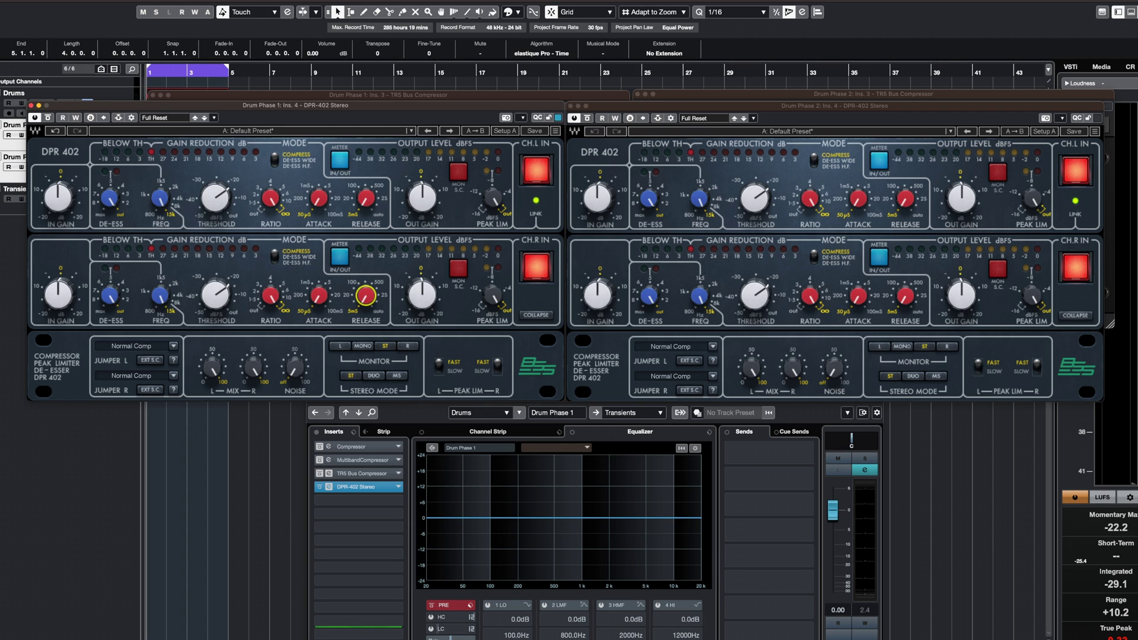
key("space")
scroll(318, 199, "up", 3)
scroll(318, 198, "up", 3)
scroll(319, 199, "up", 3)
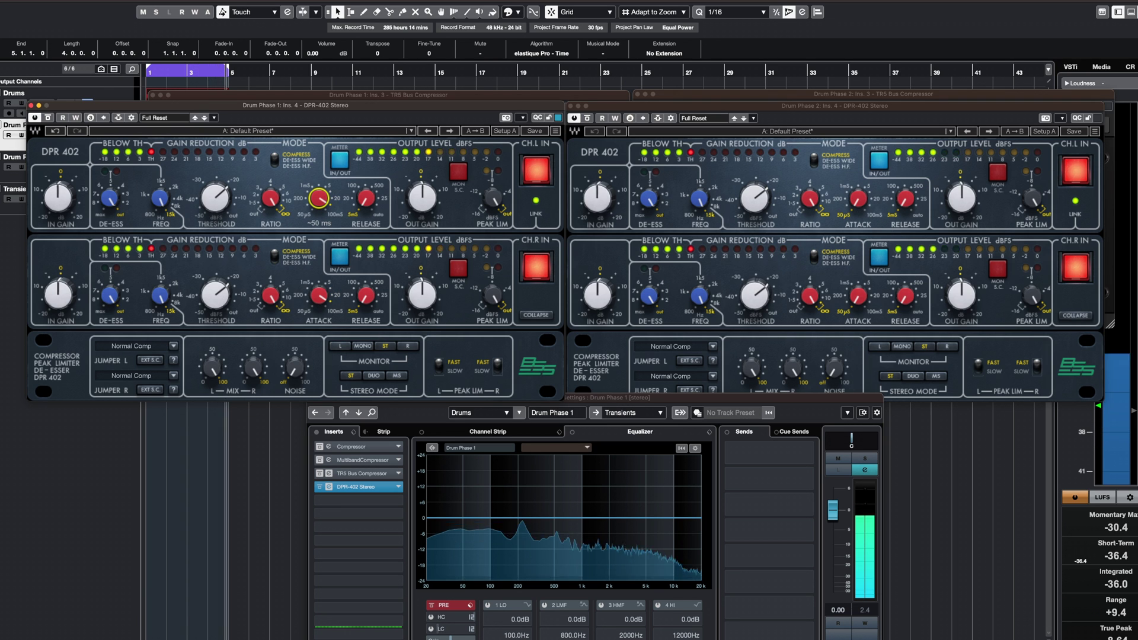
scroll(318, 199, "down", 4)
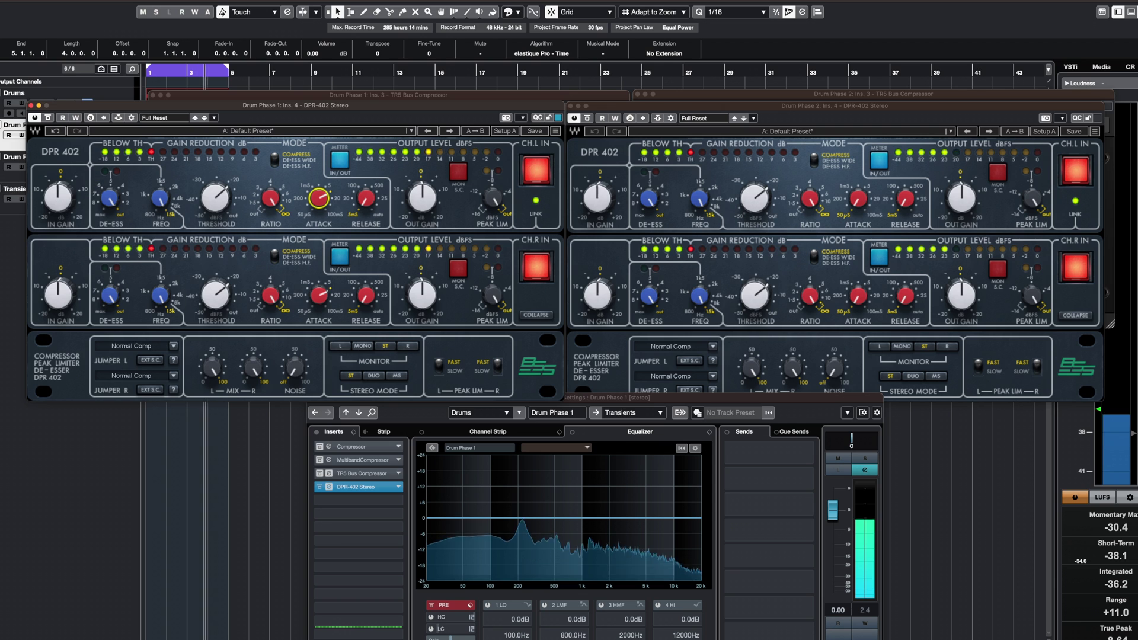
Set the Transients fader to 0.00, raise both DPR-402s' output gain, set Drum Phase 1's attack to 20 msec, and stop playback
left_click(595, 413)
mouse_move(832, 511)
left_mouse_down()
mouse_move(833, 596)
mouse_move(835, 516)
left_mouse_up()
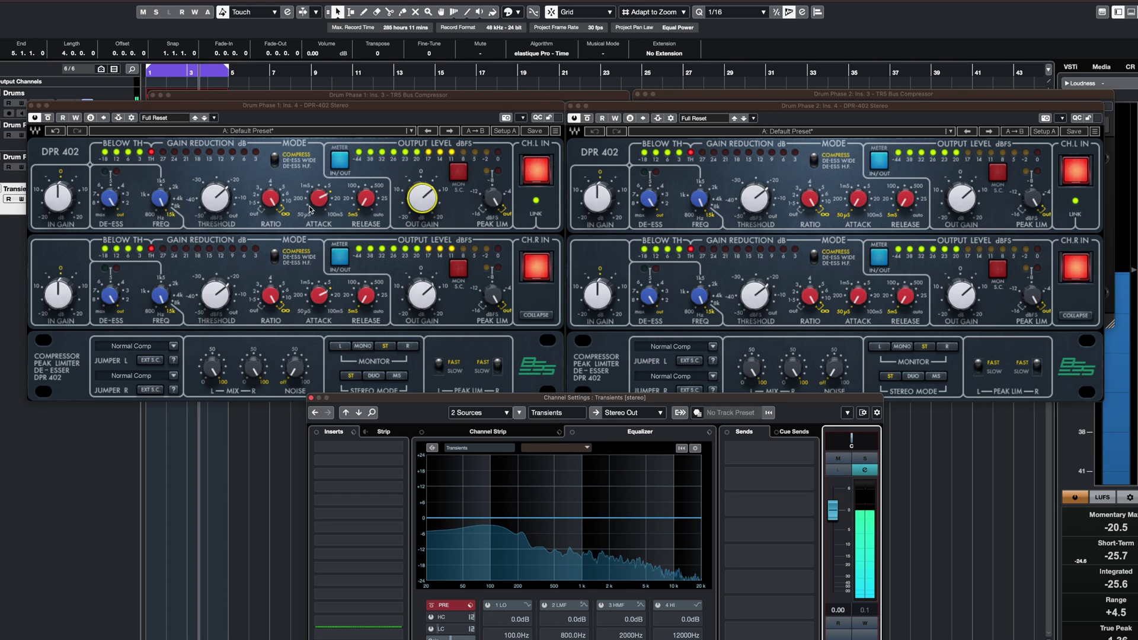
left_click_drag(320, 203, 320, 207)
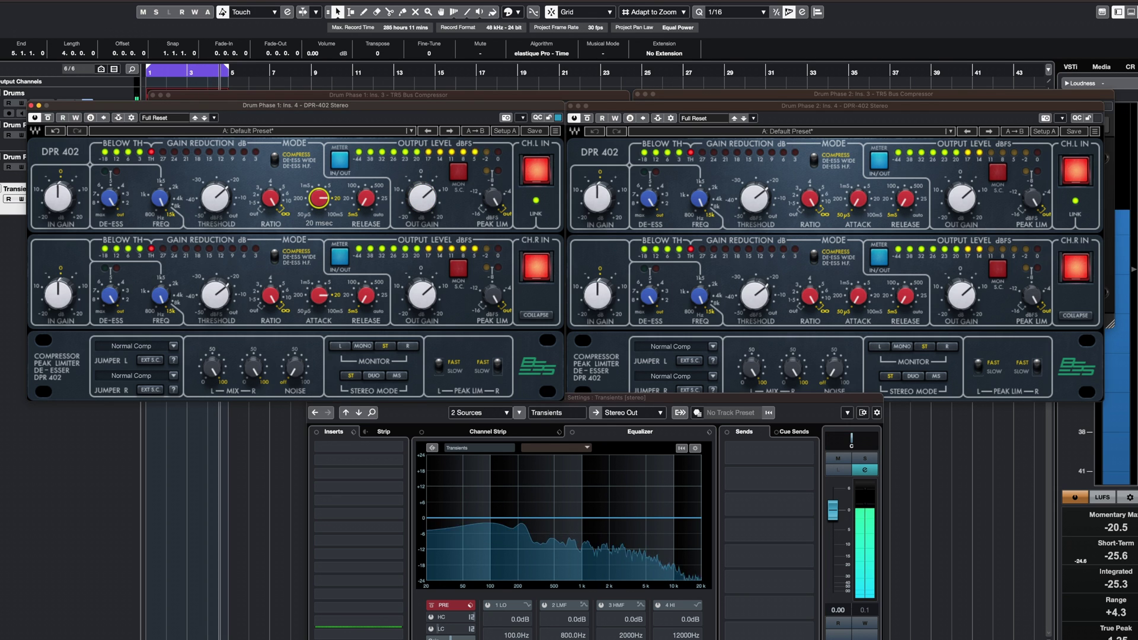
key("space")
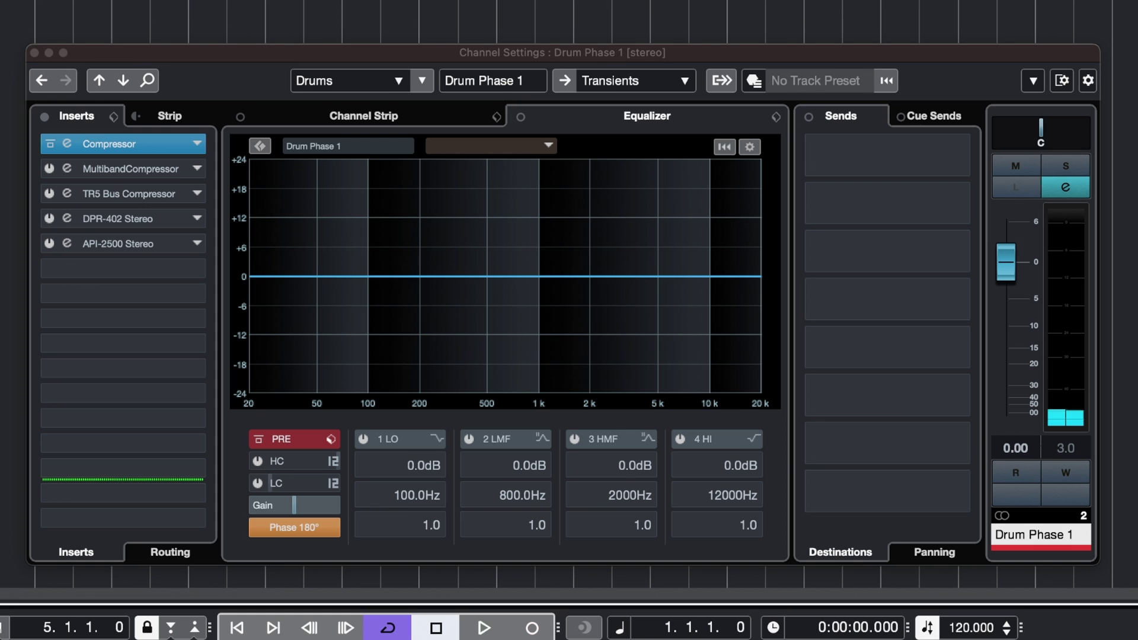
Audition the Compressor insert, bypass it, and activate the TR5 Bus Compressor on both Drum Phase channels
key("space")
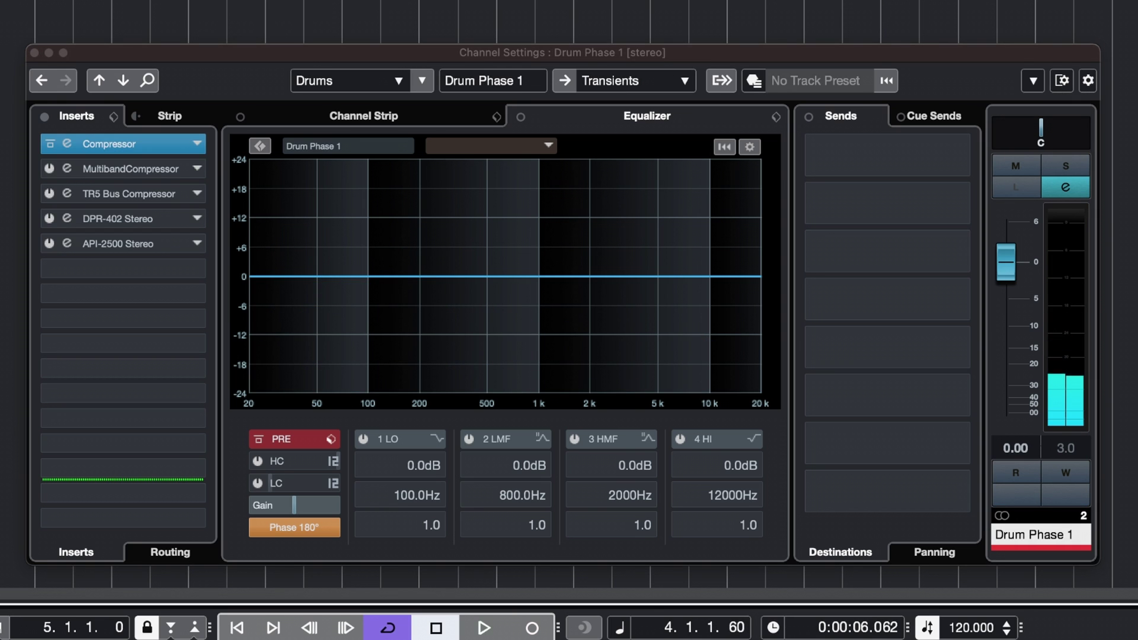
left_click(49, 144)
left_click(50, 194)
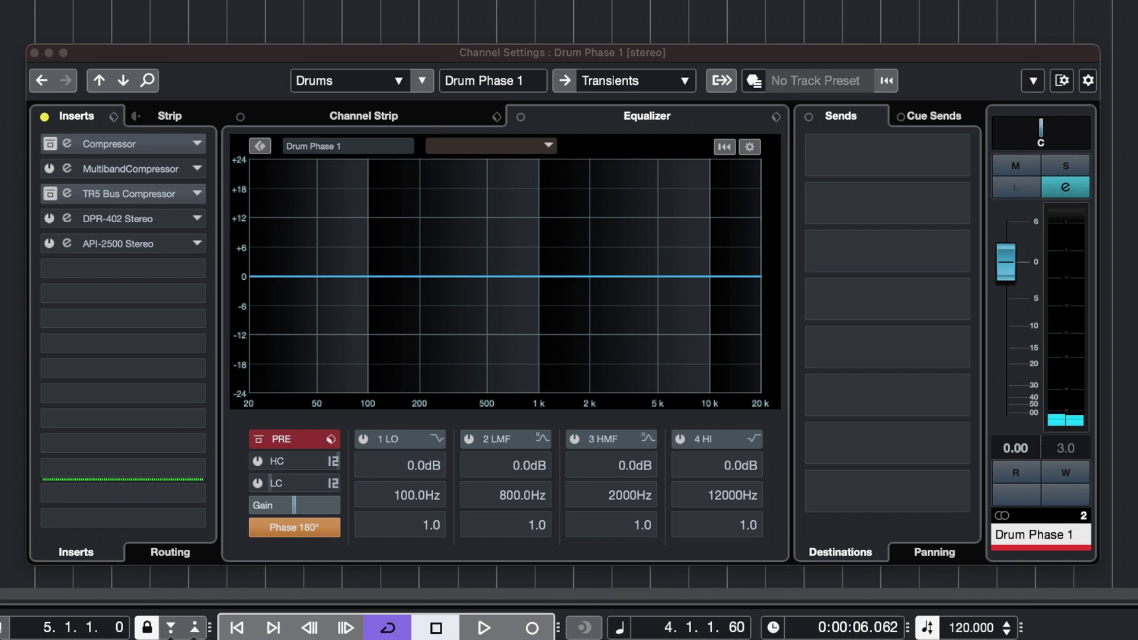
left_click(49, 194)
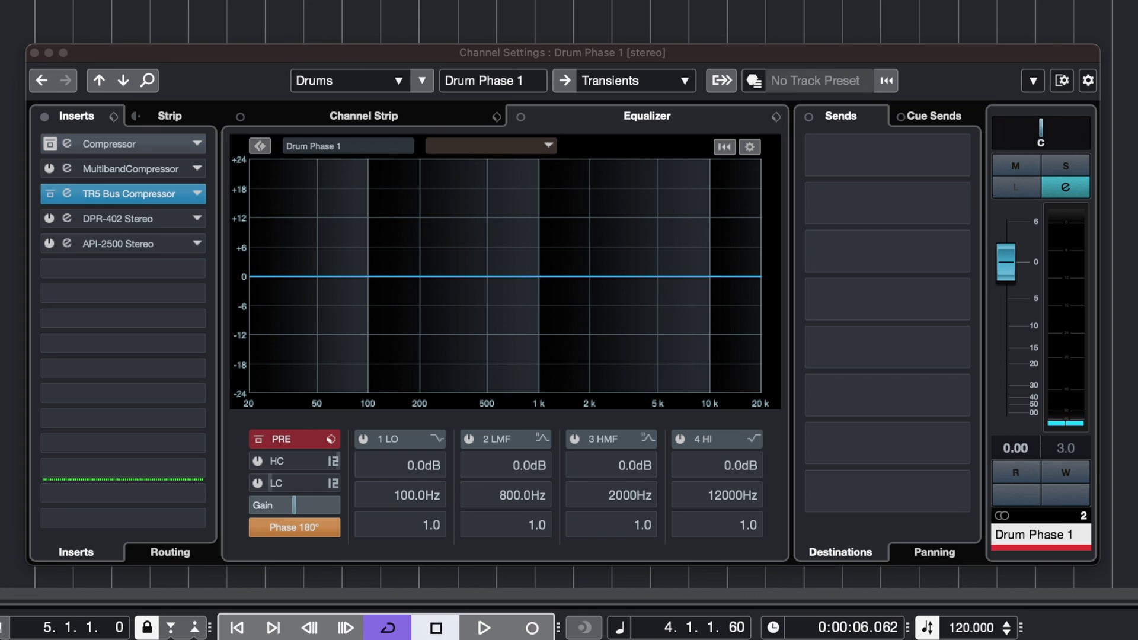
Play the drums through the TR5 Bus Compressors, compare Drum Phase 1's signal with Drum Phase 2's, and stop playback
key("space")
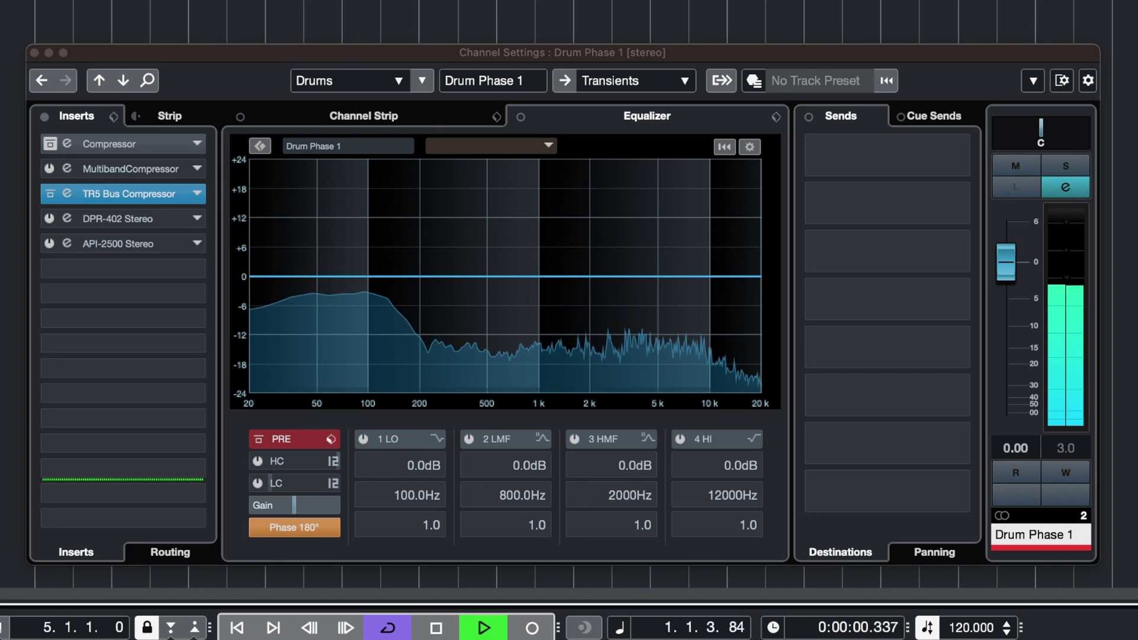
key("Down")
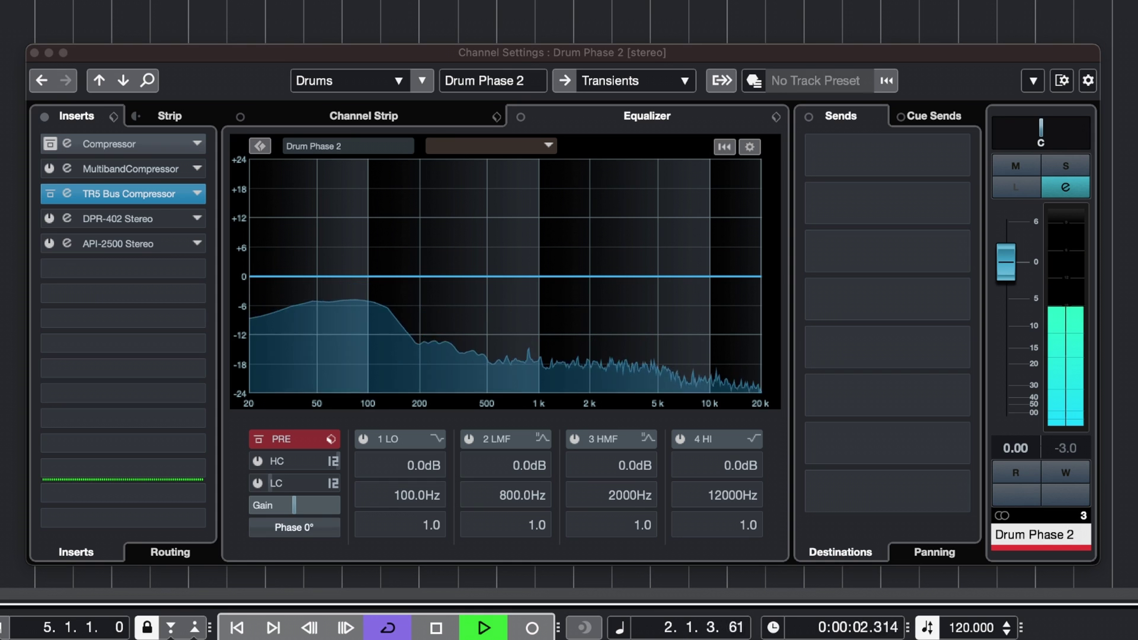
key("Up")
key("space")
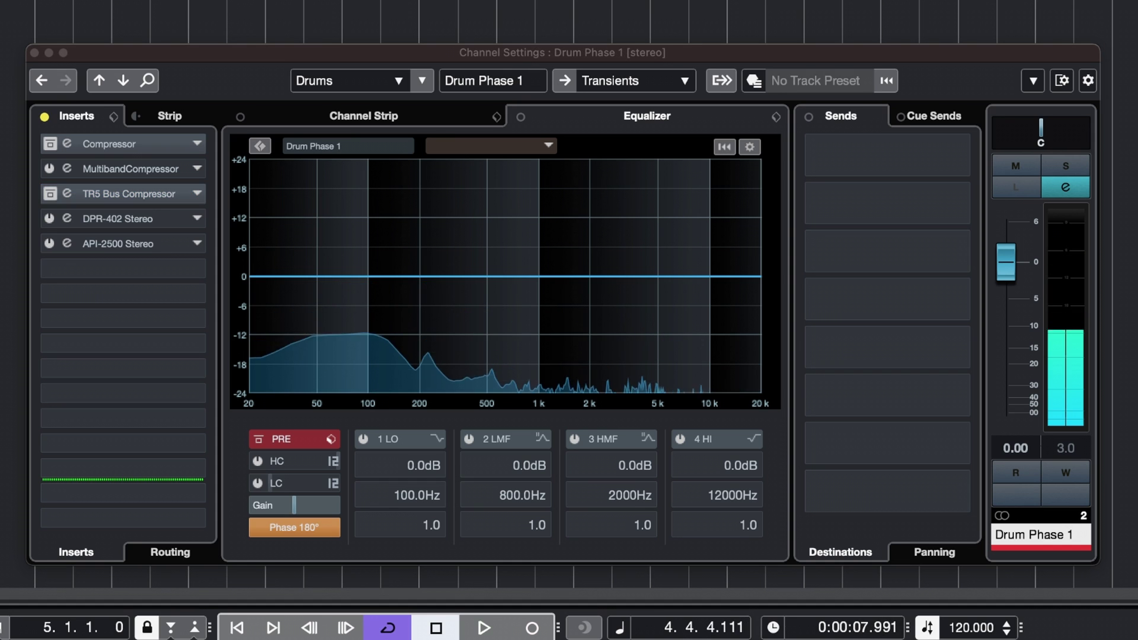
Bypass the TR5 Bus Compressor, activate the MultibandCompressor on Drum Phase 1, and play the loop from the start
left_click(49, 168)
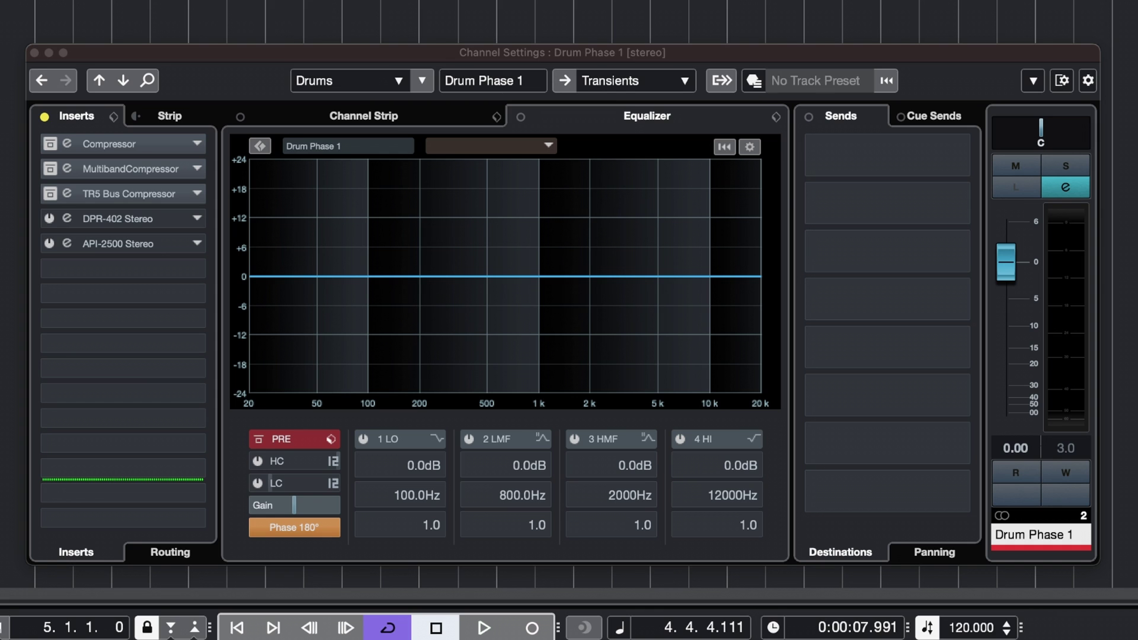
left_click(130, 169)
left_click(237, 628)
left_click(492, 631)
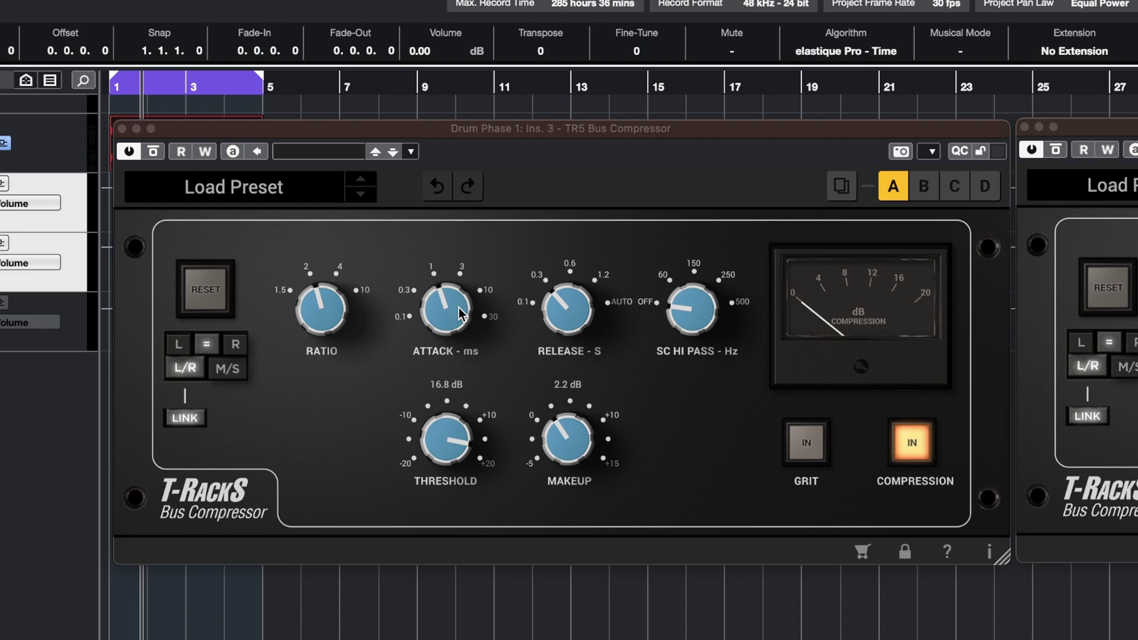
Set the TR5 Bus Compressors to 0.1 ms attack, 0.1 s release, a ratio of about 4, and a 9.2 dB threshold
left_click_drag(461, 314, 471, 506)
left_click_drag(558, 341, 560, 522)
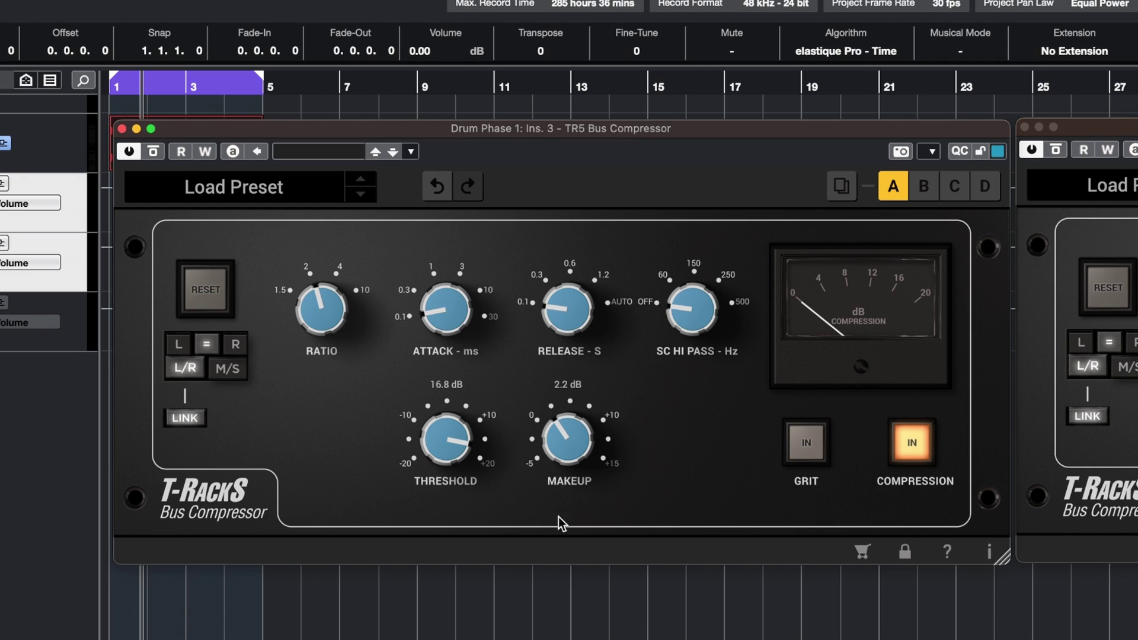
left_click_drag(319, 332, 335, 253)
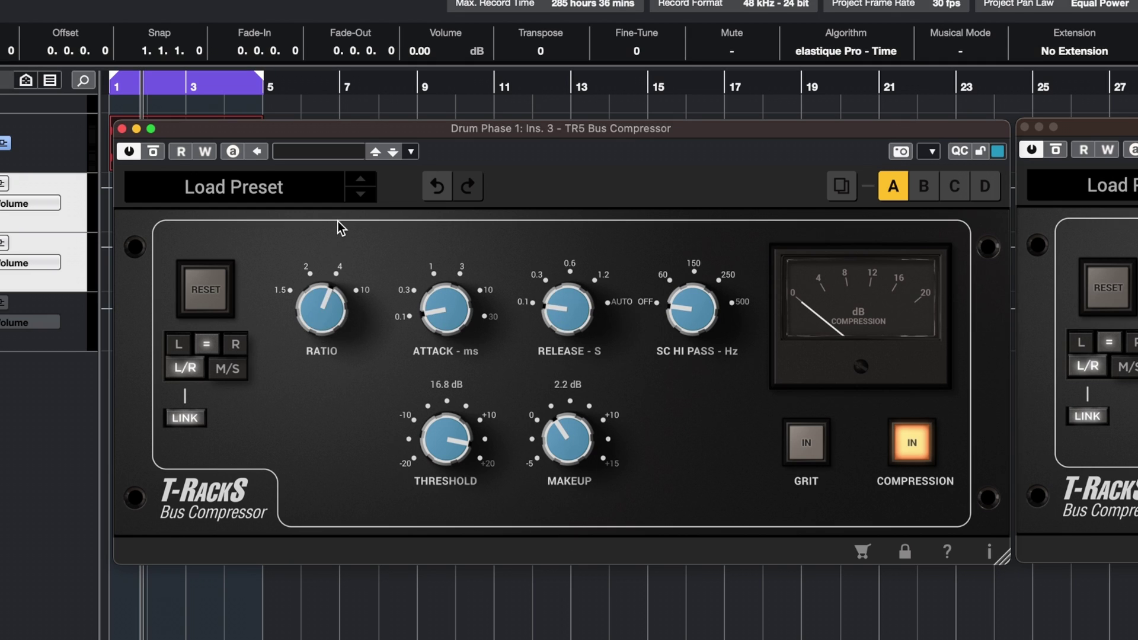
left_click_drag(433, 431, 448, 483)
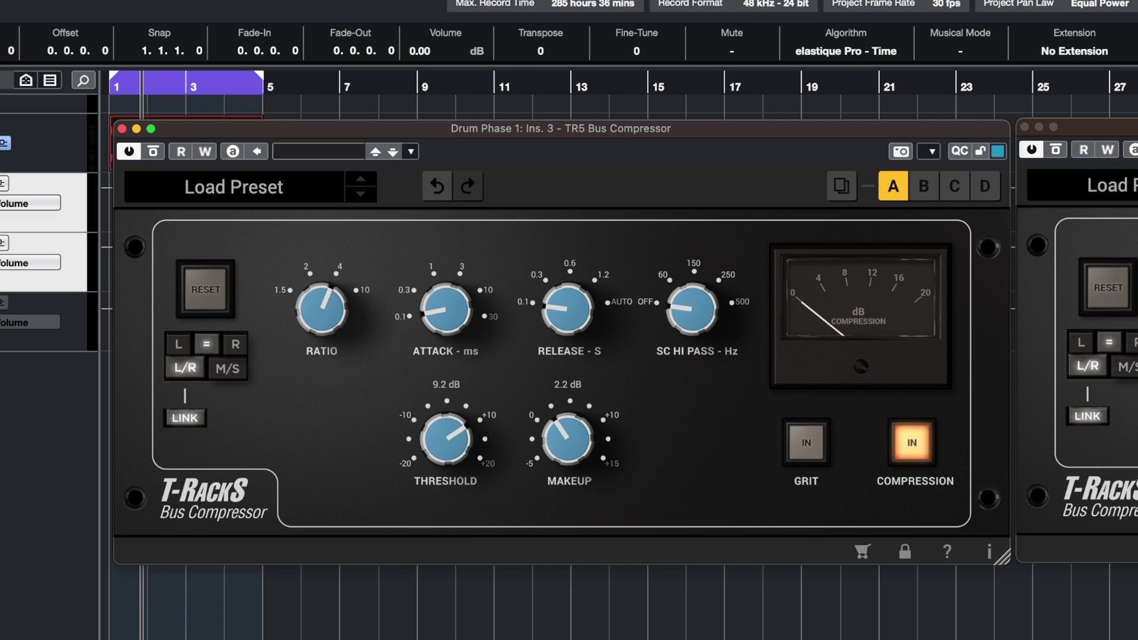
During playback, take the dry Drums channel out of the mix and lower both TR5 Bus Compressors' threshold to 2.9 dB
key("space")
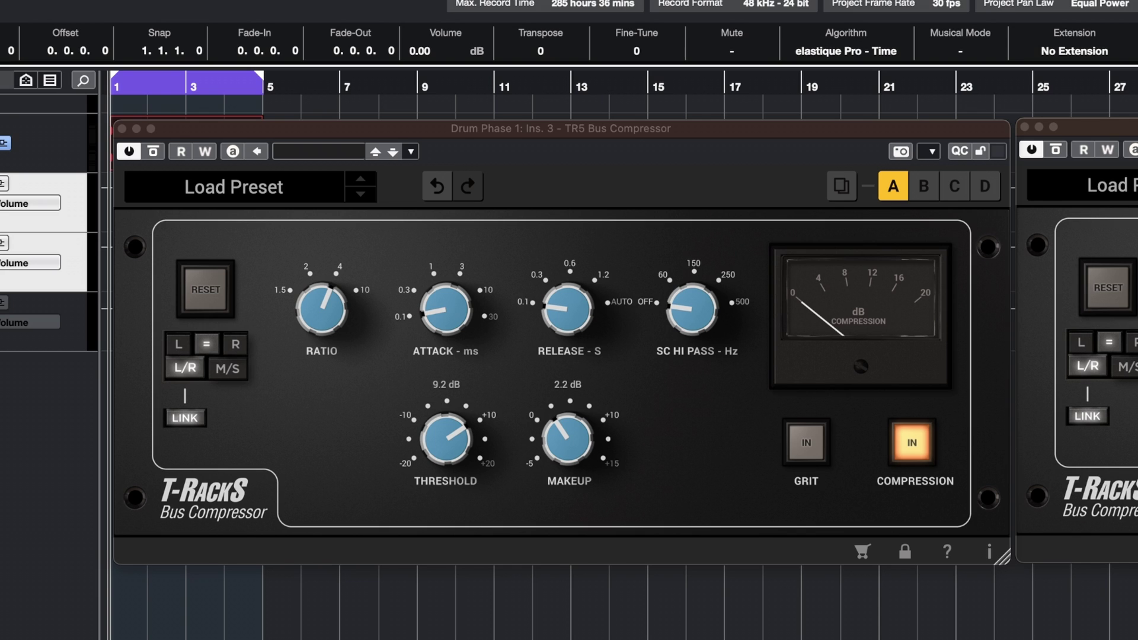
key("space")
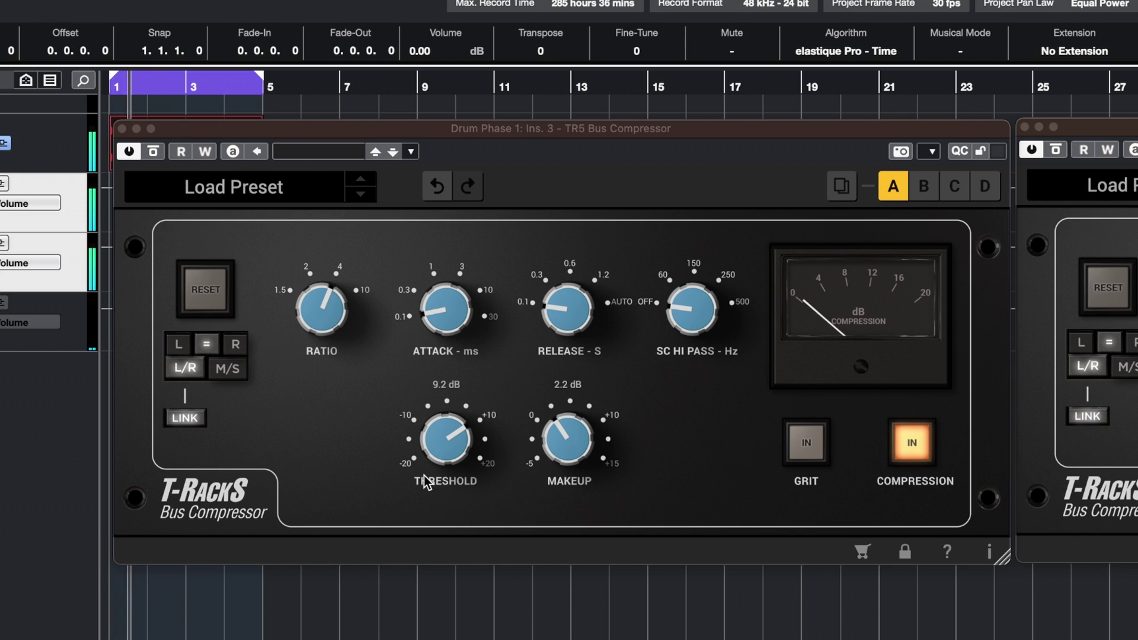
left_click(51, 166)
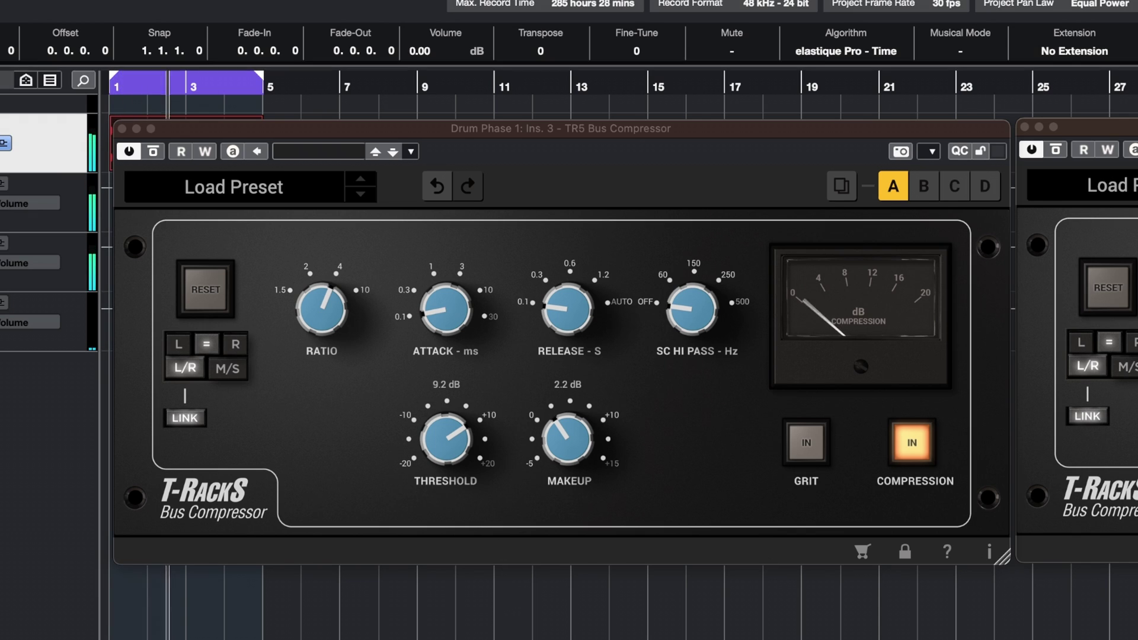
left_click(77, 223)
left_click(80, 249, "shift")
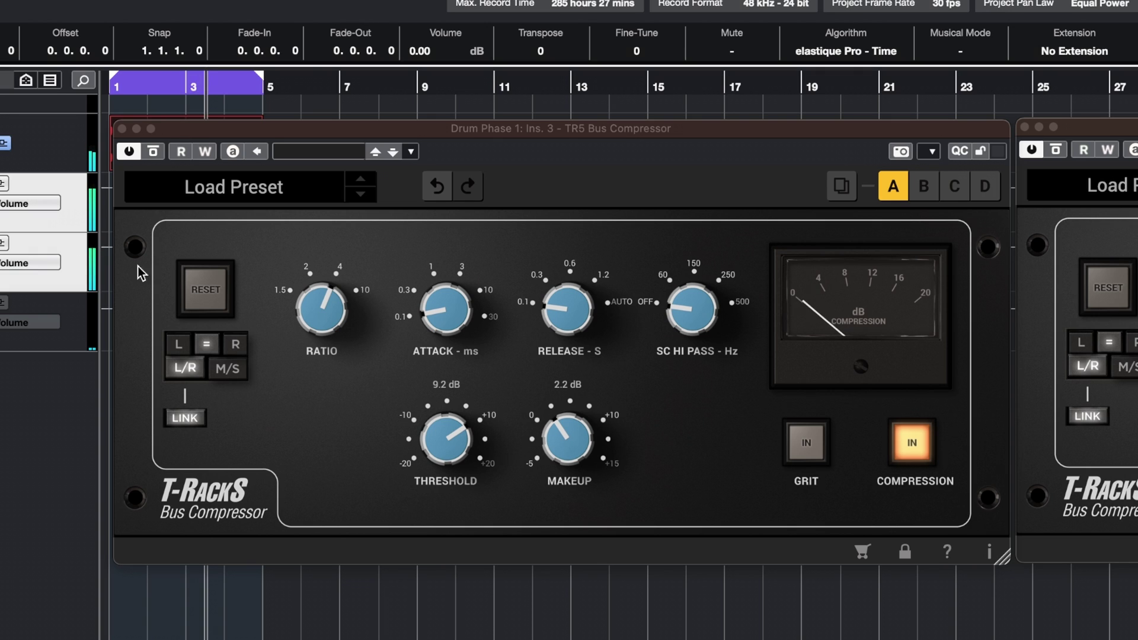
left_click_drag(444, 433, 445, 471)
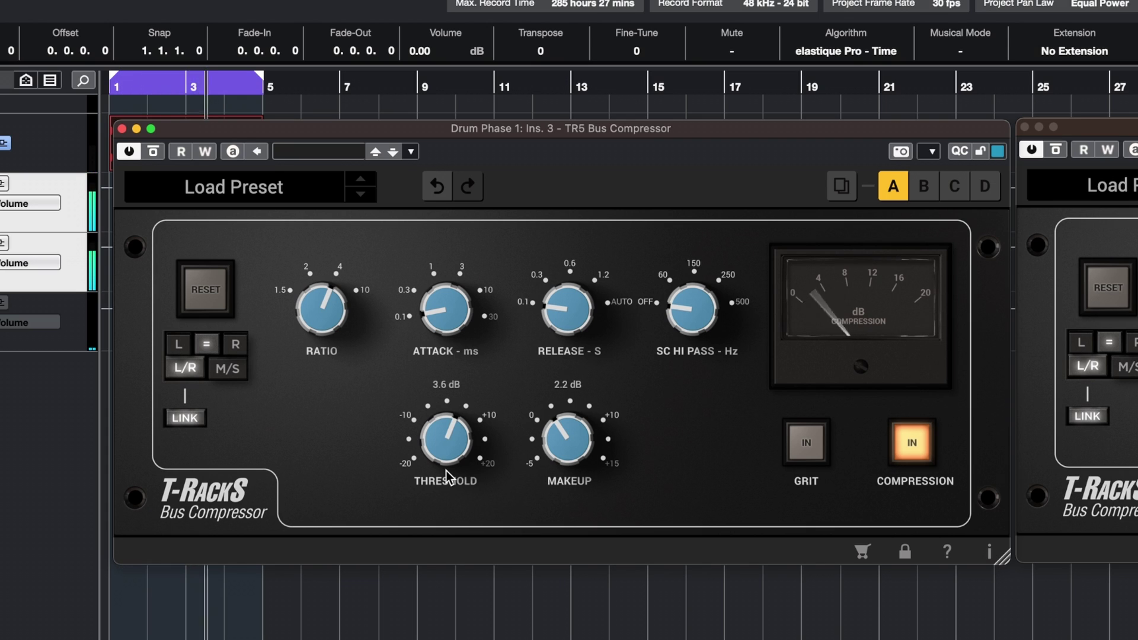
scroll(453, 460, "down", 7)
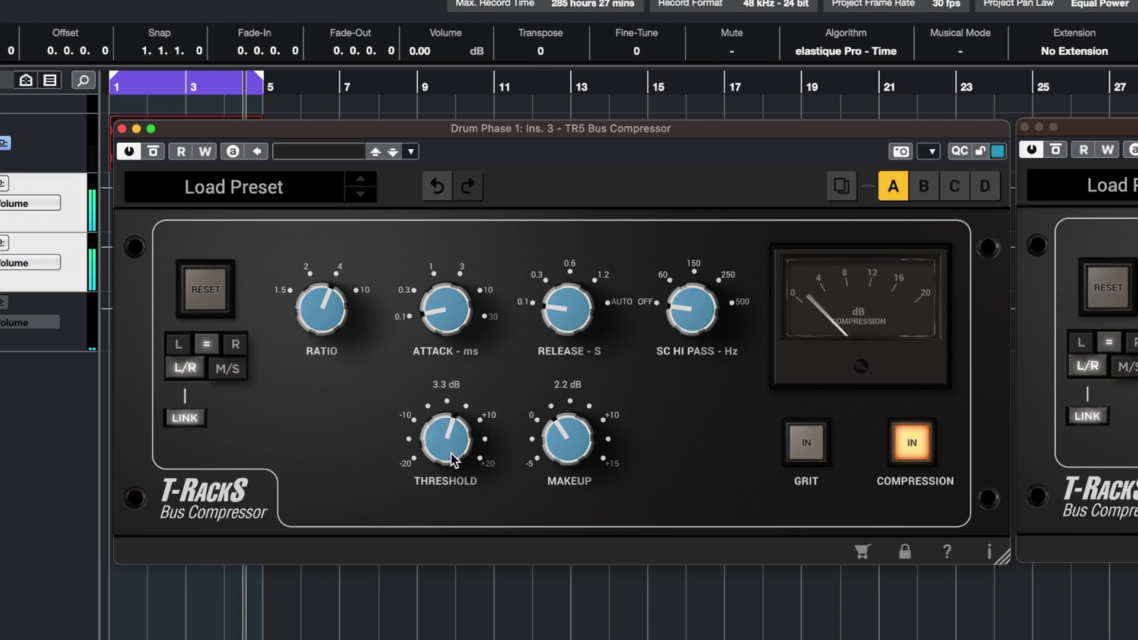
Lengthen the attack to about 10 ms on Drum Phase 1's TR5 Bus Compressor only
left_click(70, 253, "super")
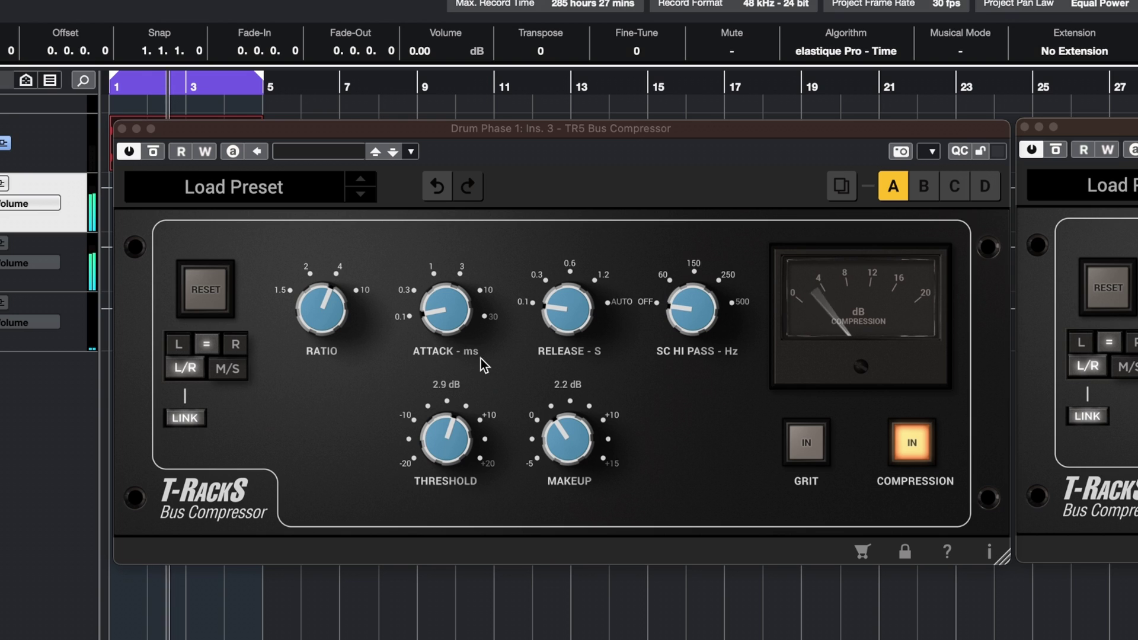
left_click(449, 323)
left_click_drag(450, 272, 478, 109)
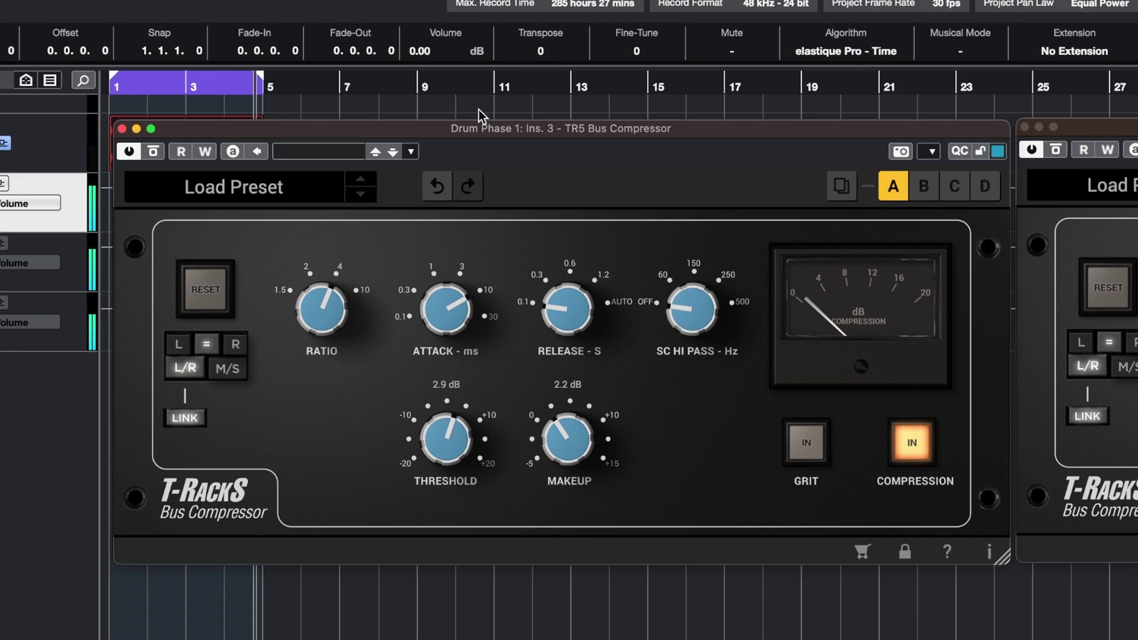
Select both Drum Phase channels again and set their TR5 Bus Compressors' threshold to -7.9 dB and makeup to 3.1 dB
left_click(73, 276)
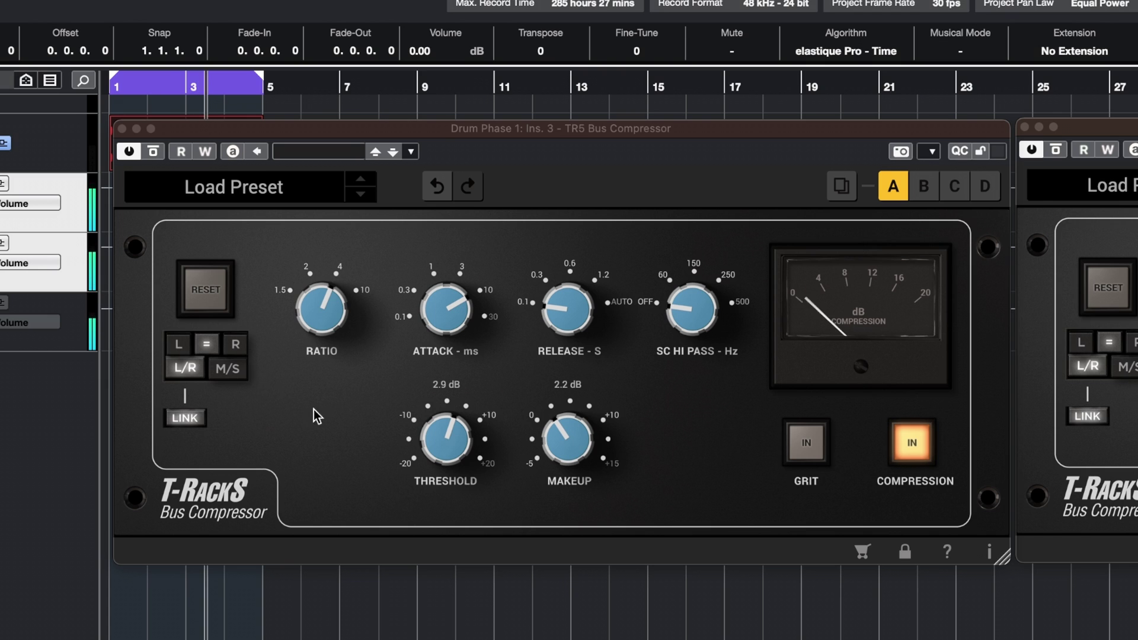
left_click_drag(446, 440, 460, 510)
left_click_drag(326, 335, 368, 324)
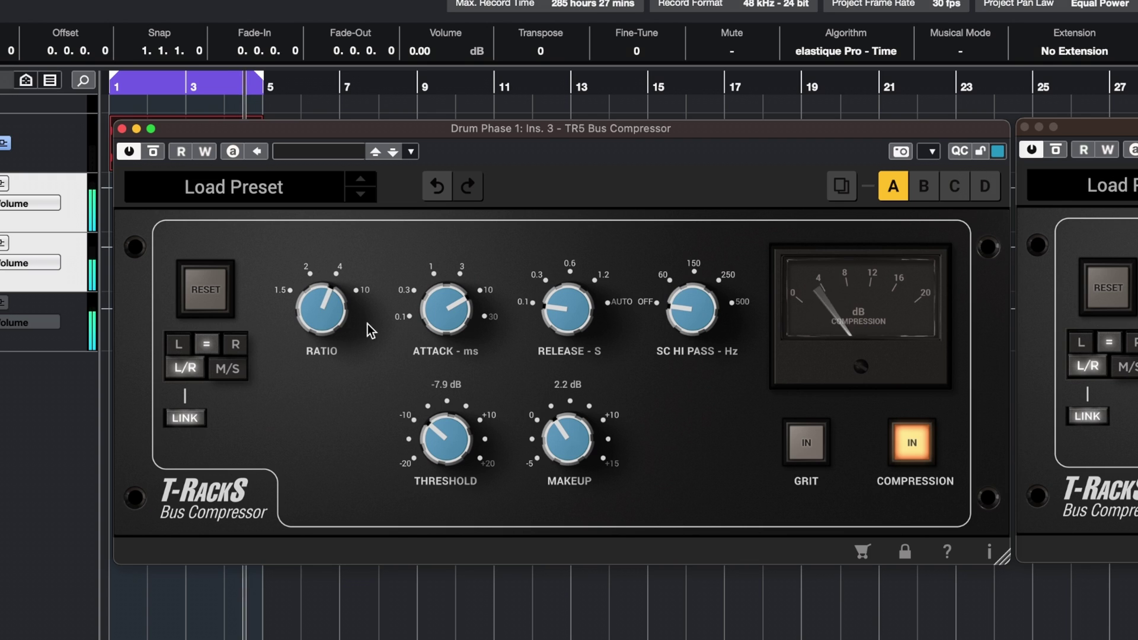
left_click_drag(572, 446, 573, 435)
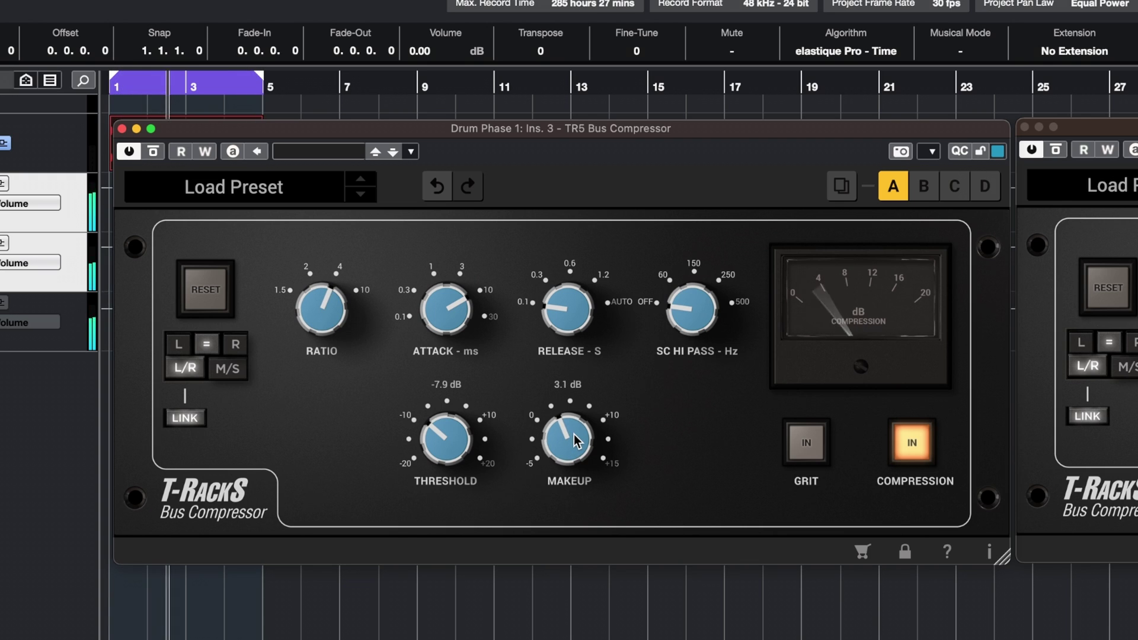
Bring the dry Drums channel back into the mix and check it against the Transients group during playback
left_click(55, 339)
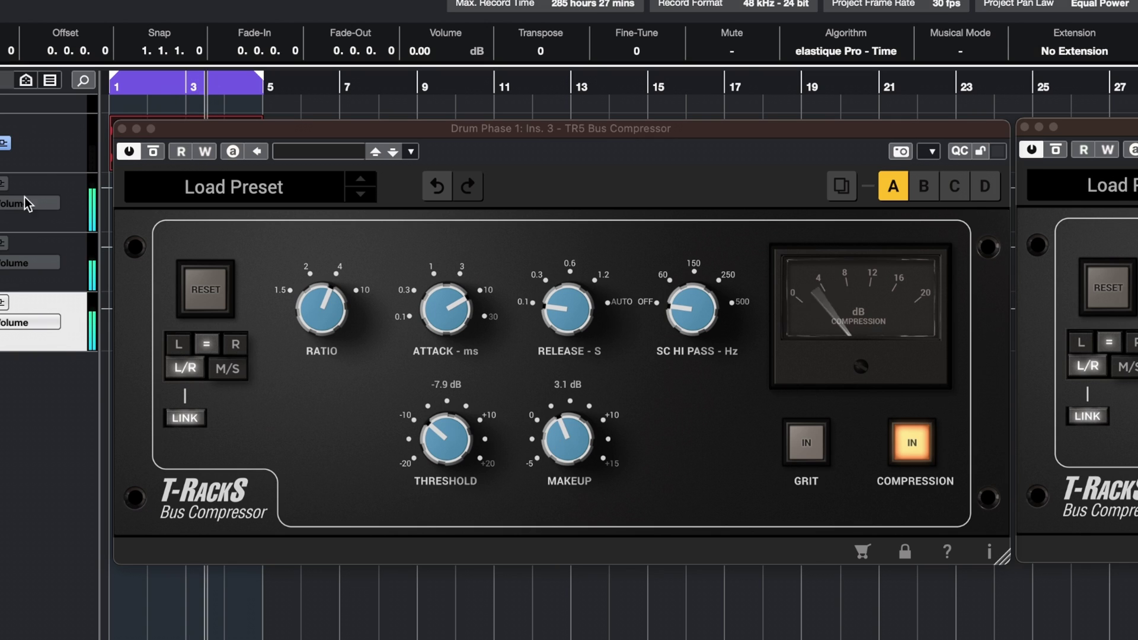
left_click(48, 159)
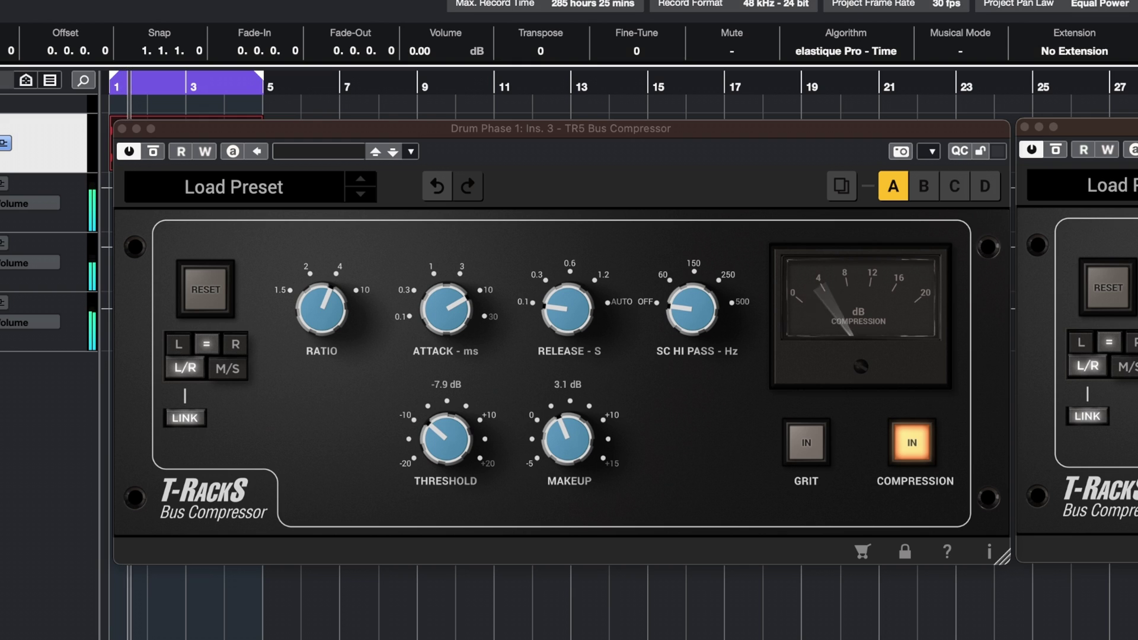
left_click(58, 346)
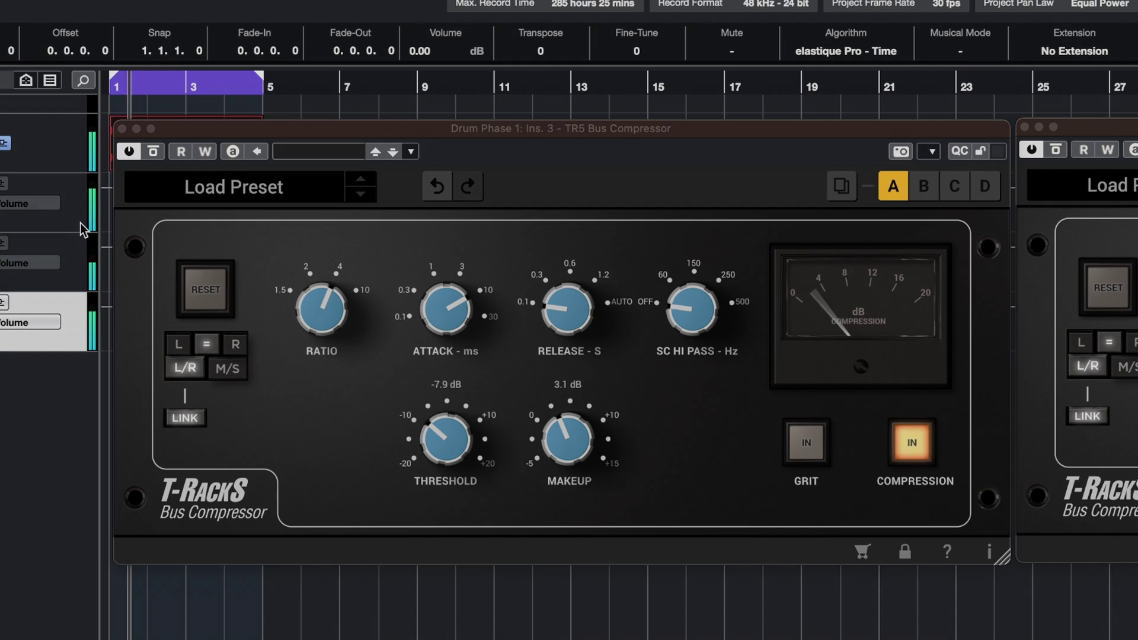
left_click(80, 223)
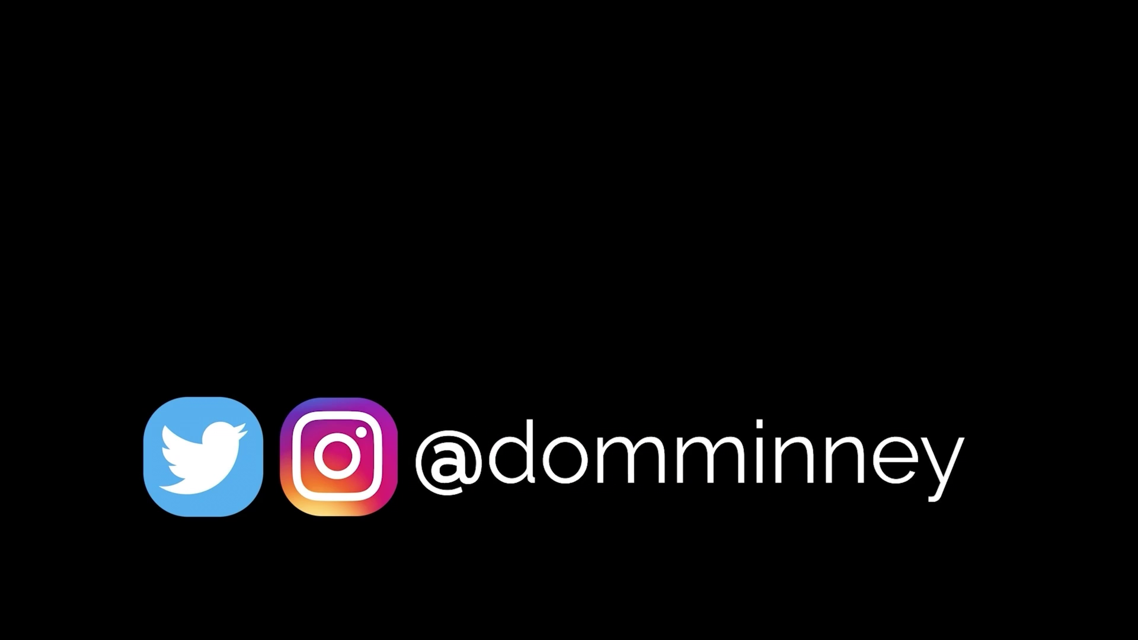